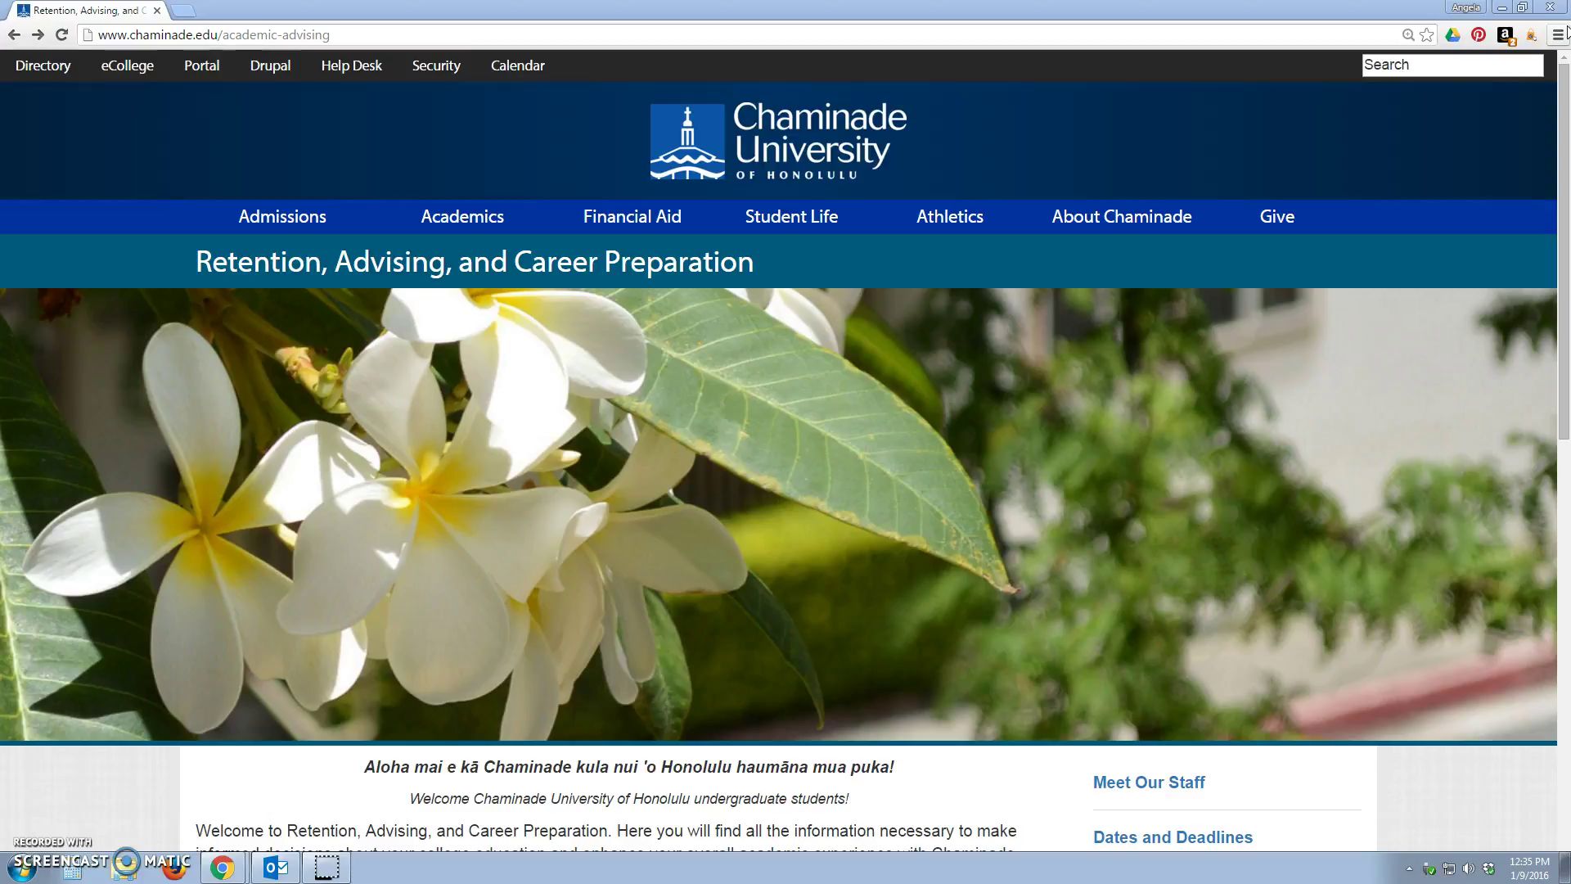
Step: Load the Chaminade Career Services page by adding /careers to the home page address
left_click(849, 136)
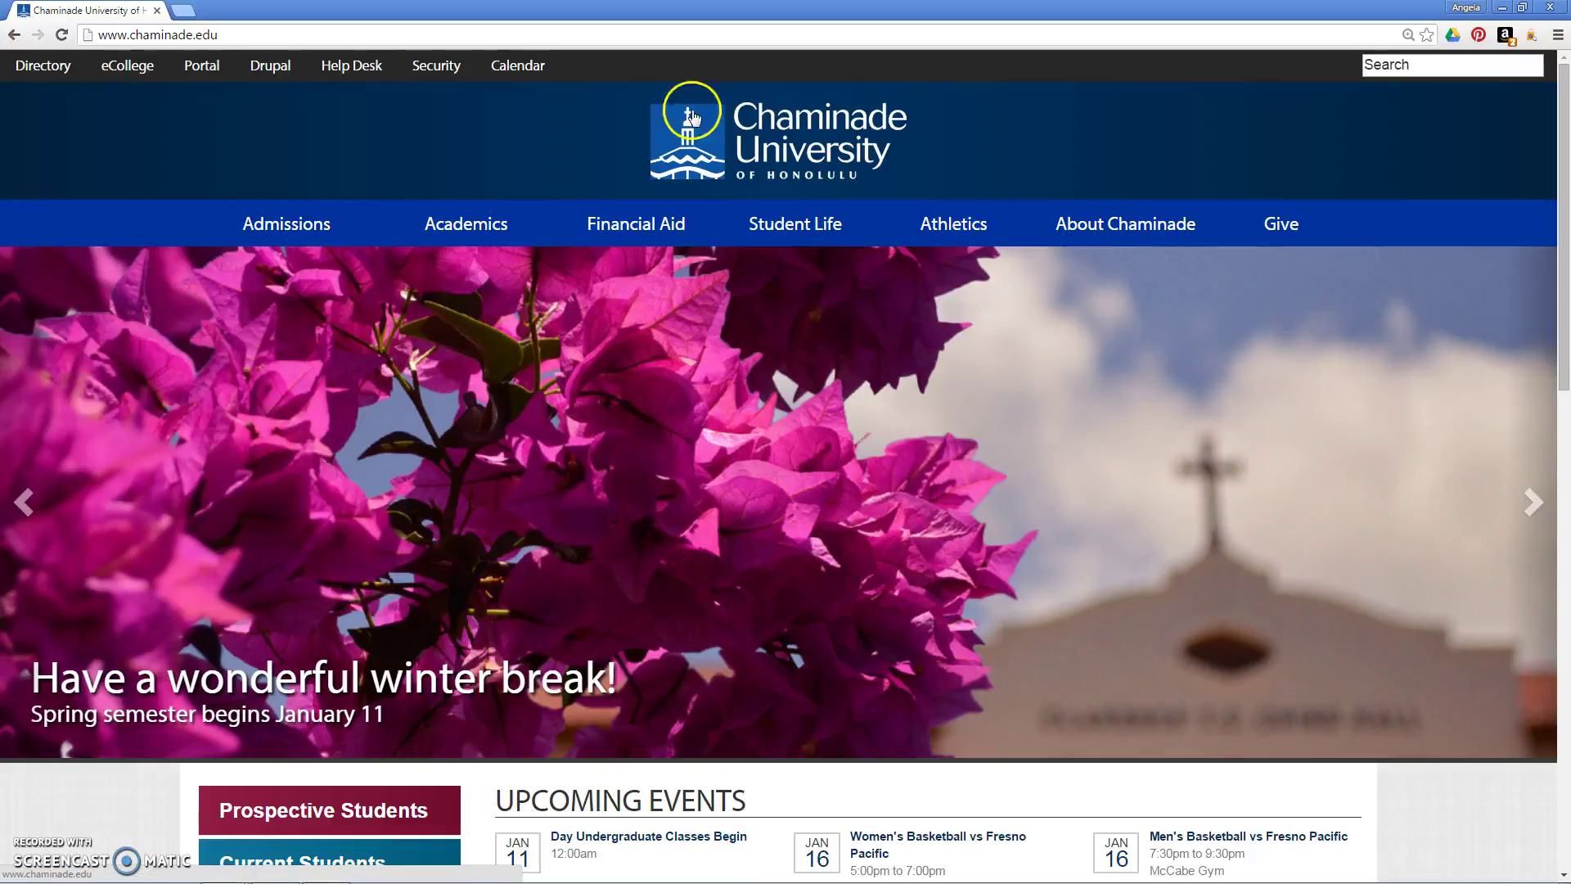
left_click(235, 34)
left_click(234, 35)
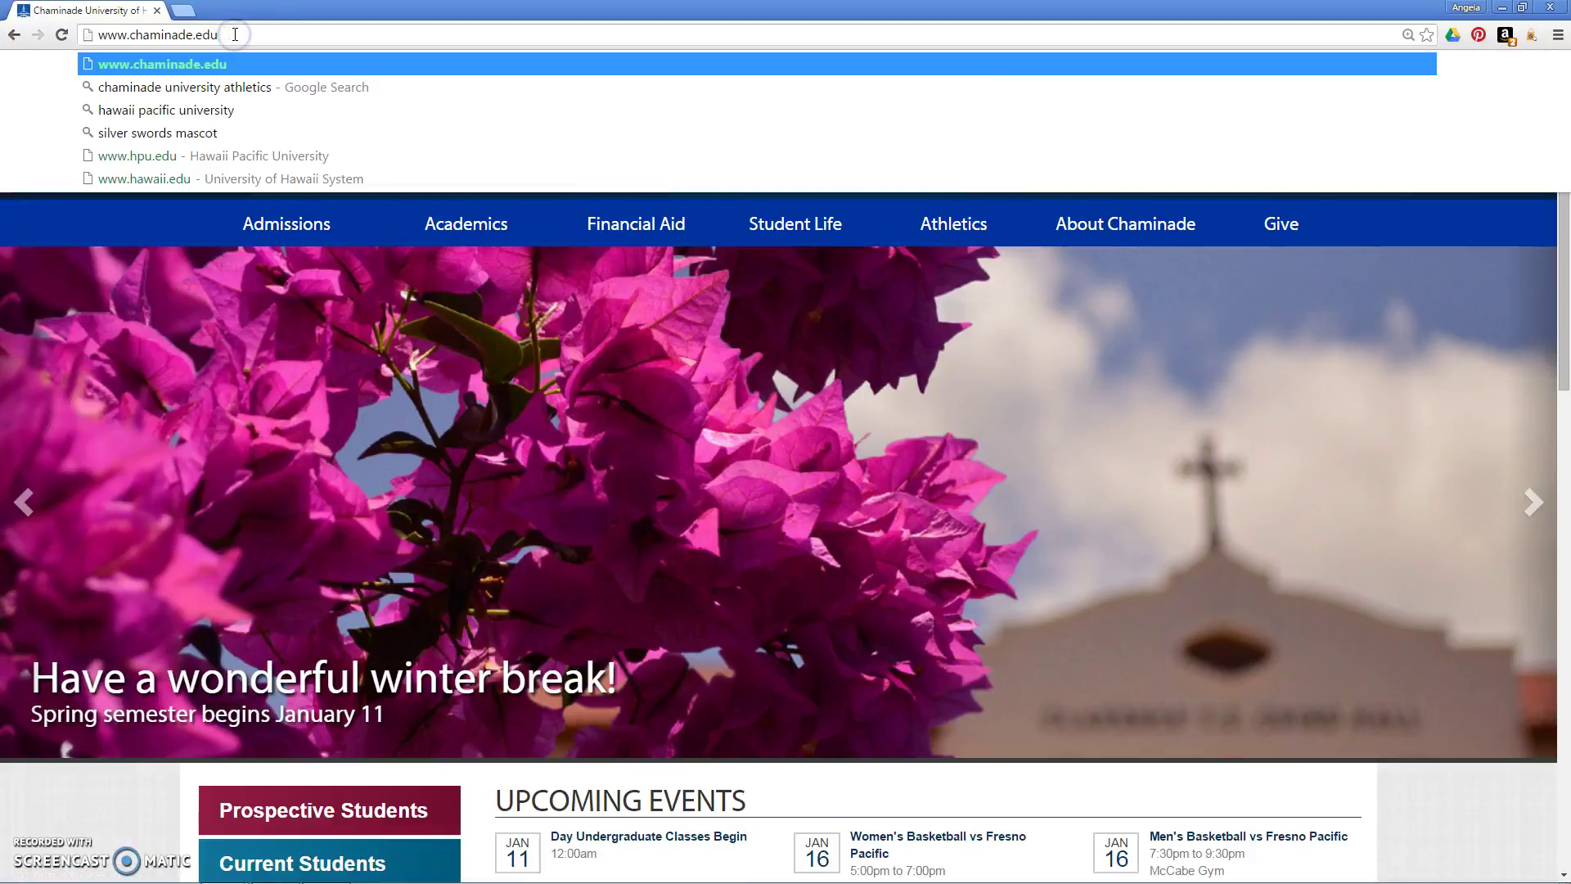
type("/")
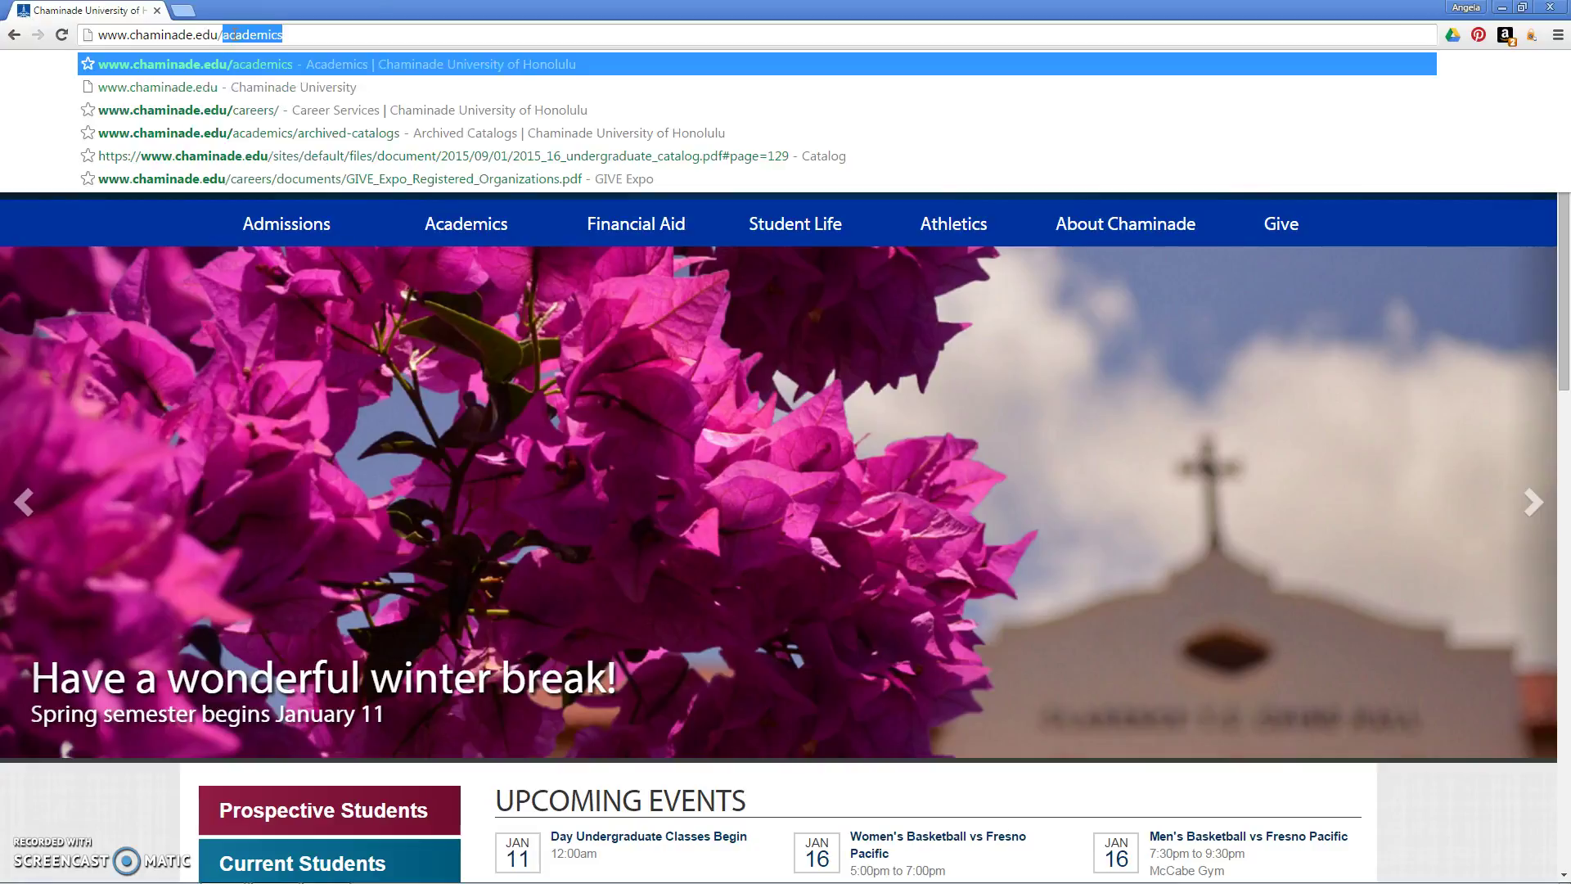
type("careers")
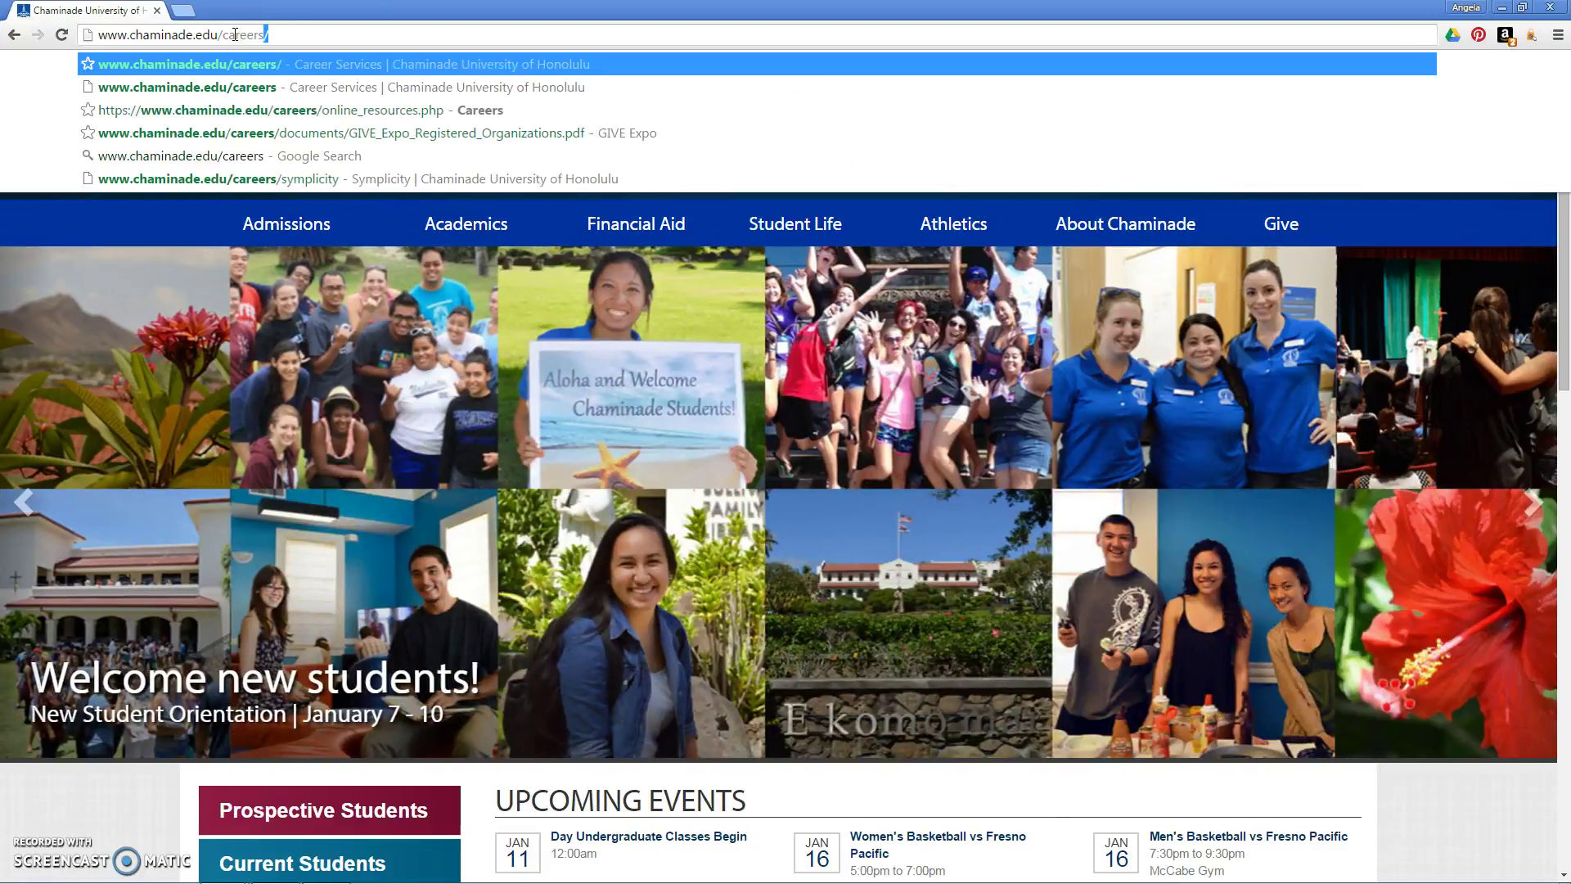
key("Return")
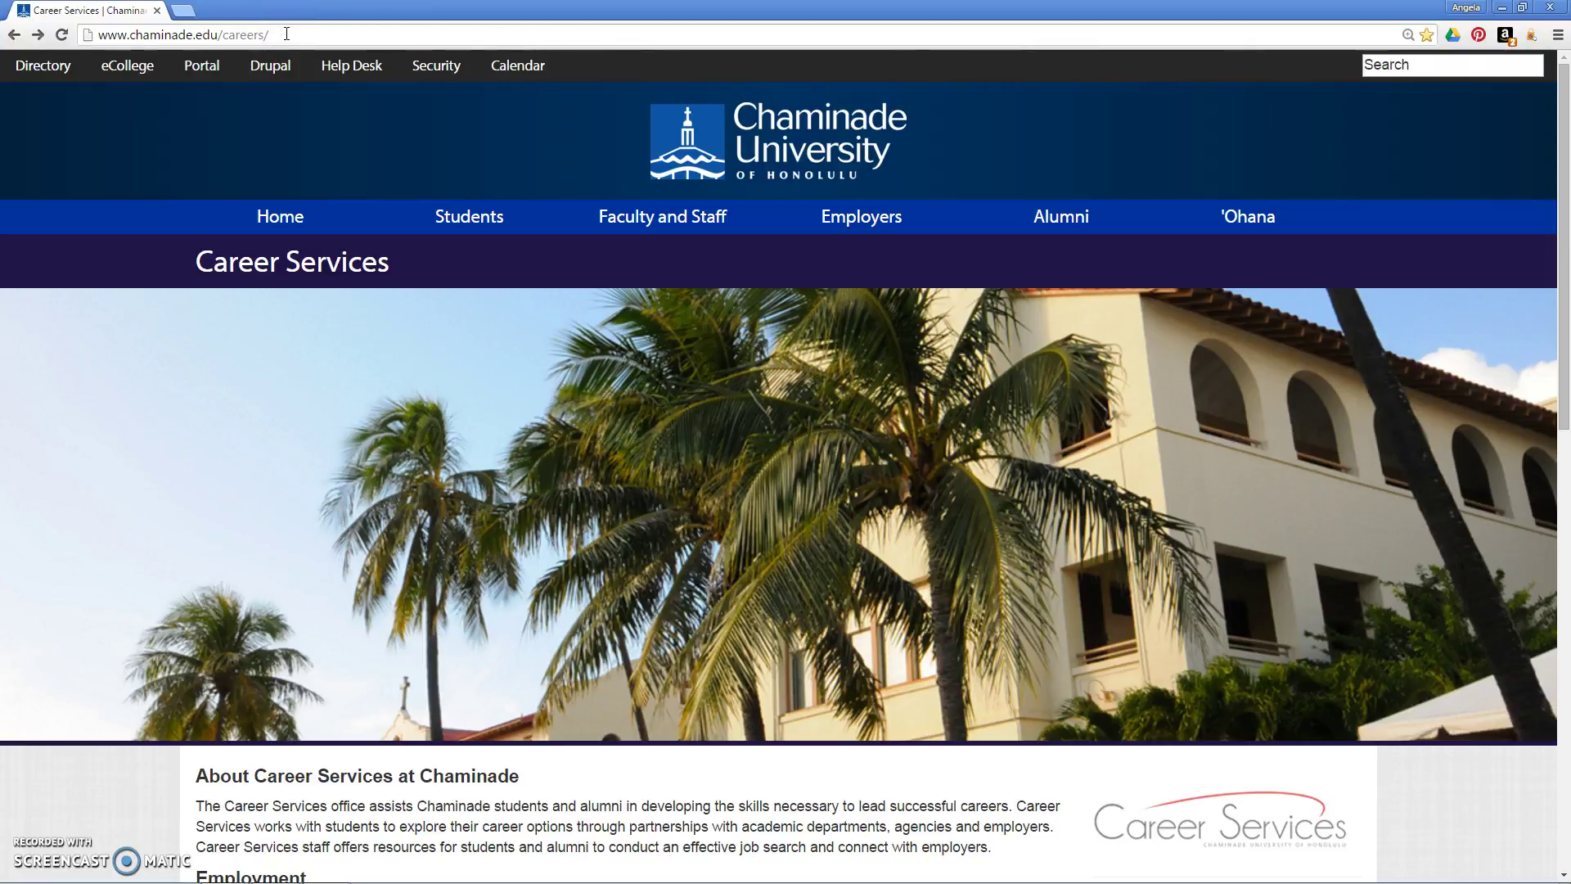
Step: Go through Students and Symplicity to the Symplicity student sign-in page
left_click(470, 216)
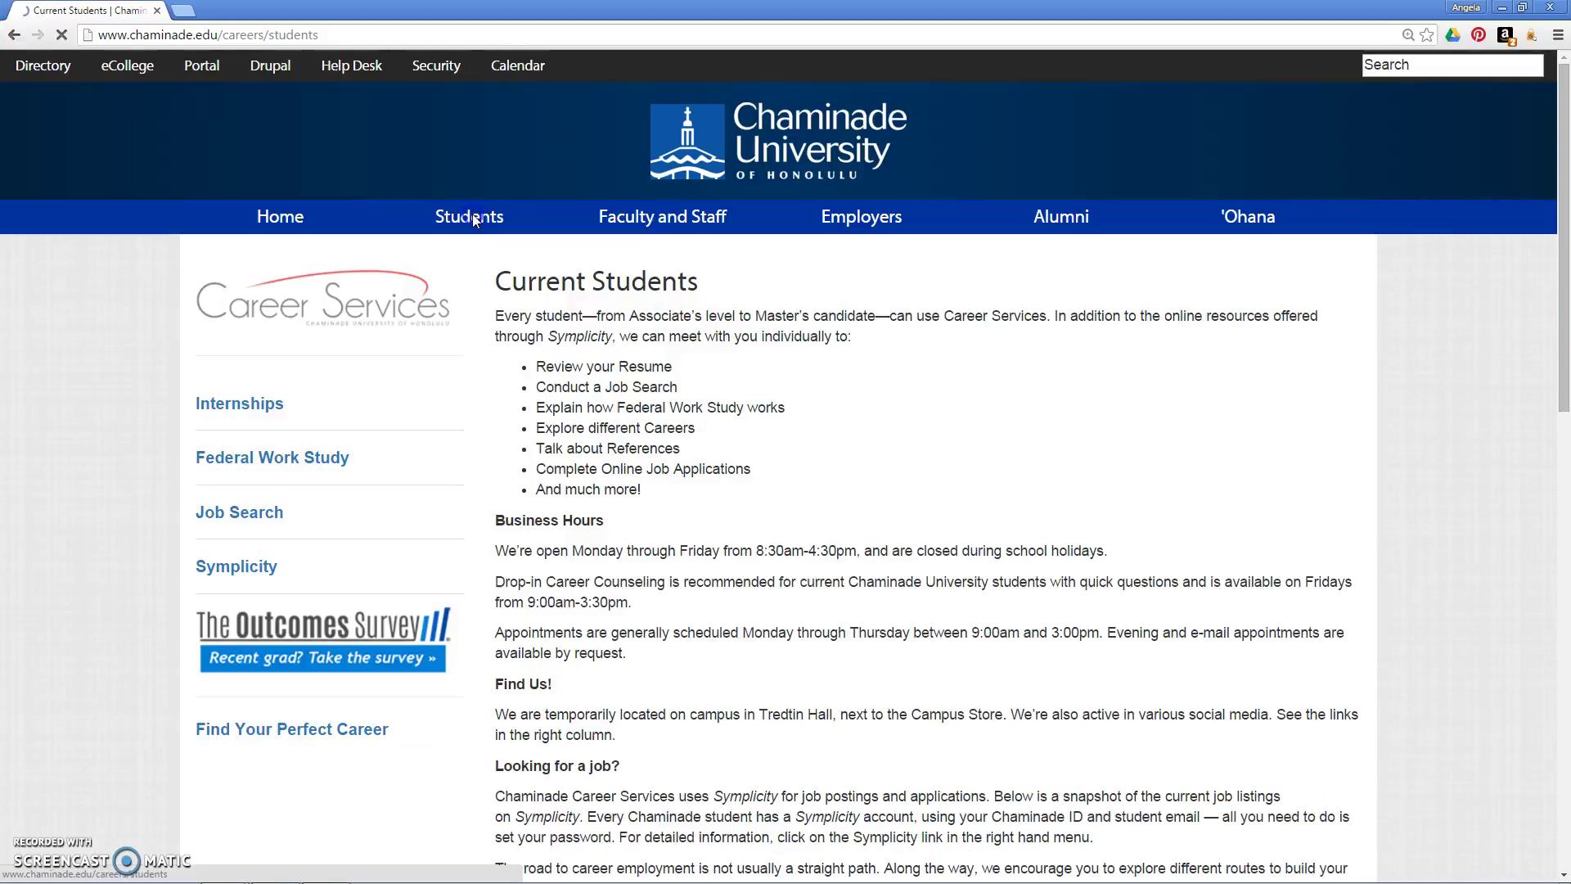
left_click(235, 566)
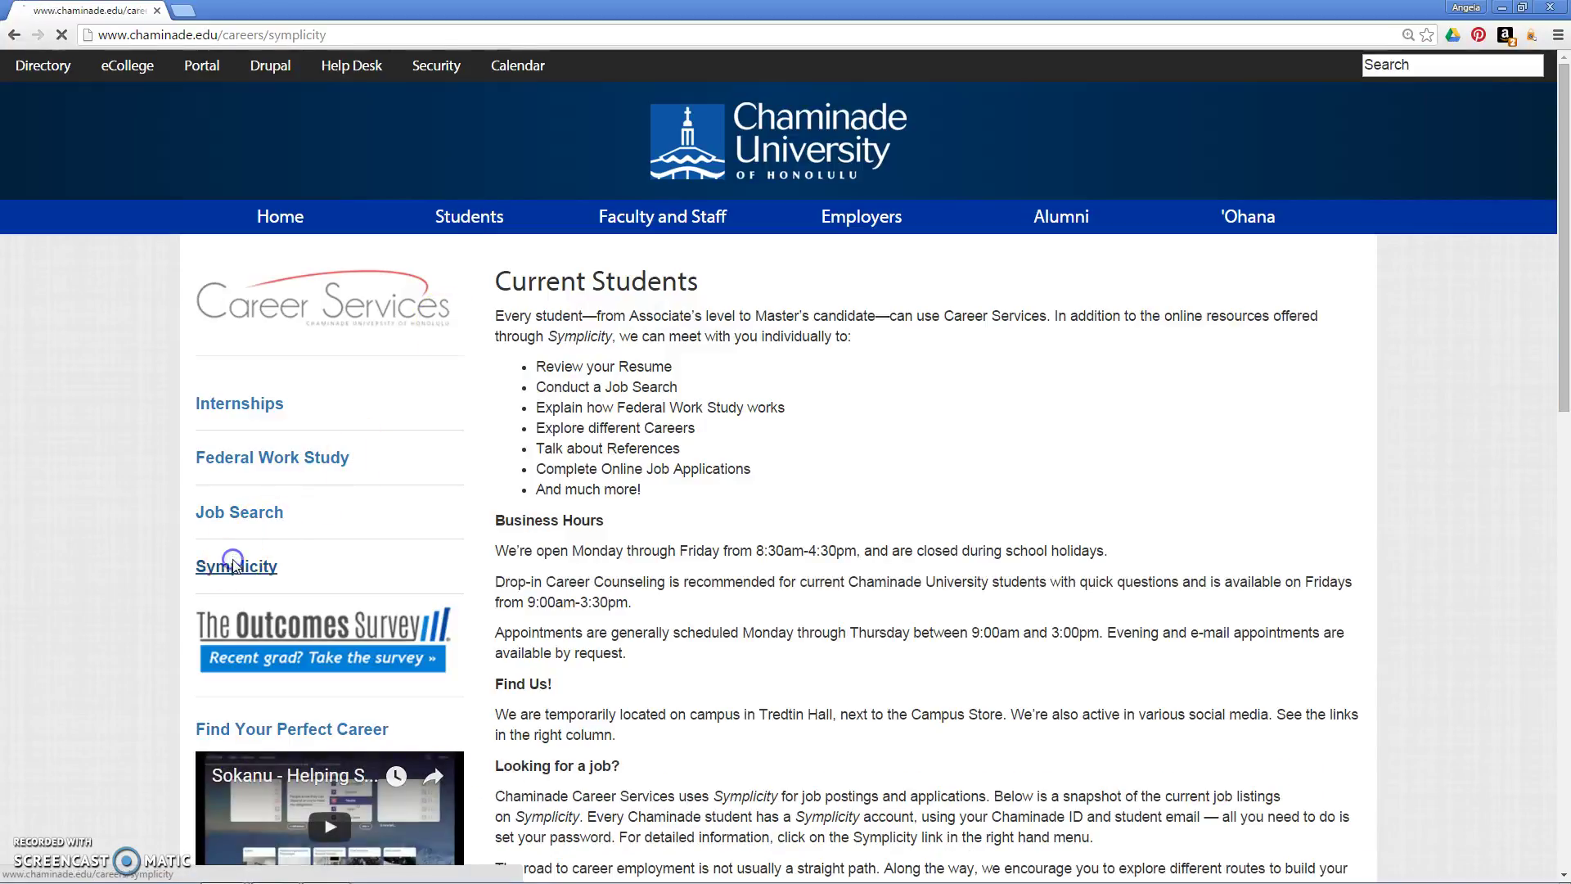
left_click(552, 673)
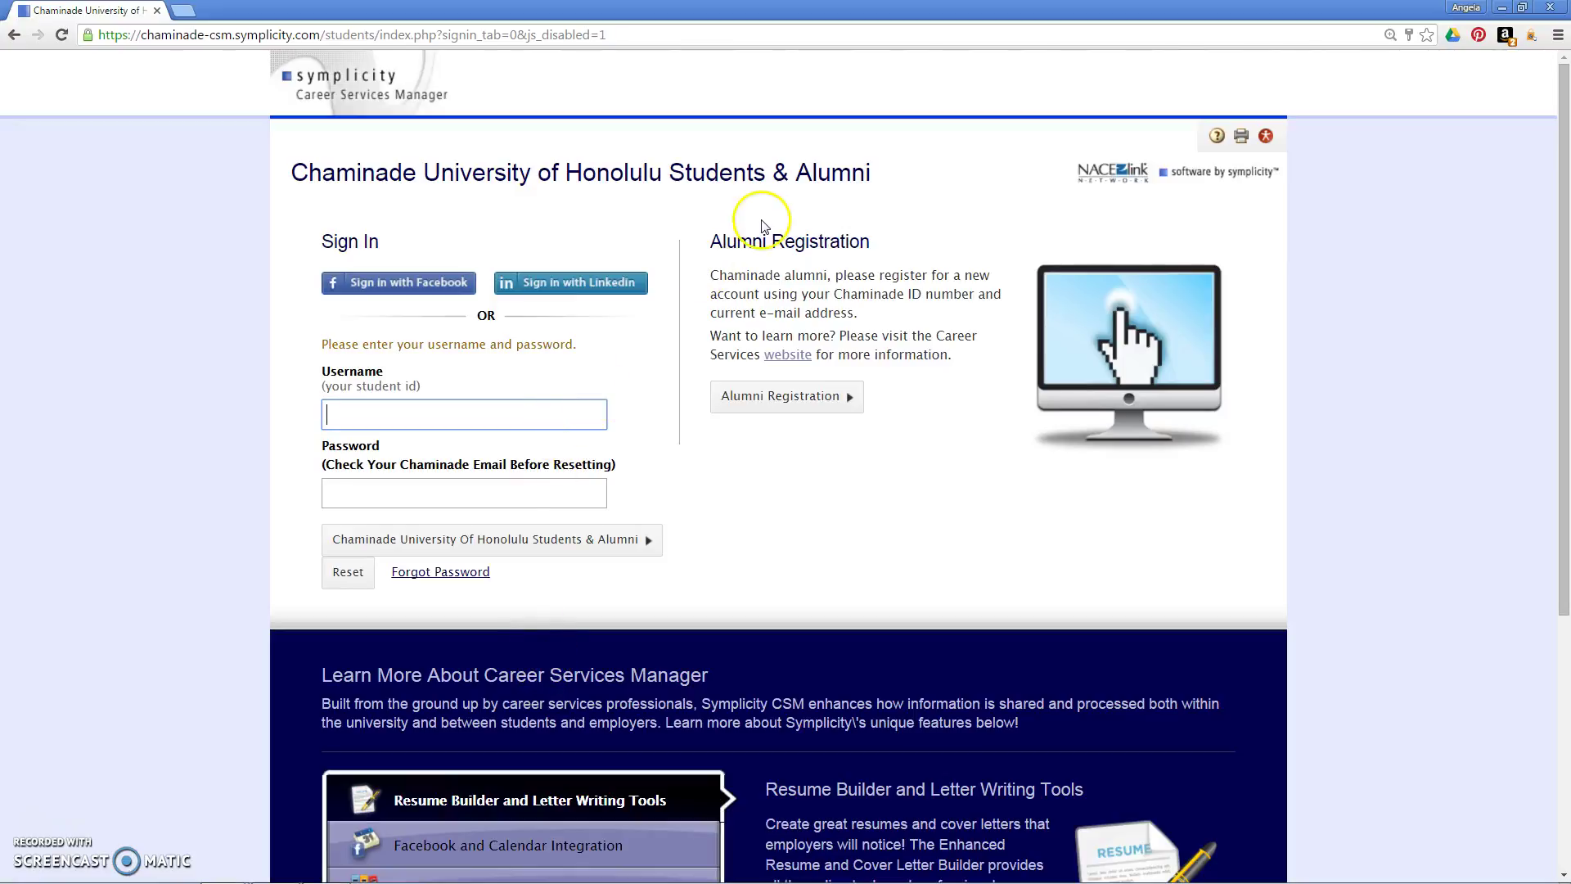
Step: Close Chrome, open the Symplicity welcome email in Outlook, and follow its password link
left_click(1559, 8)
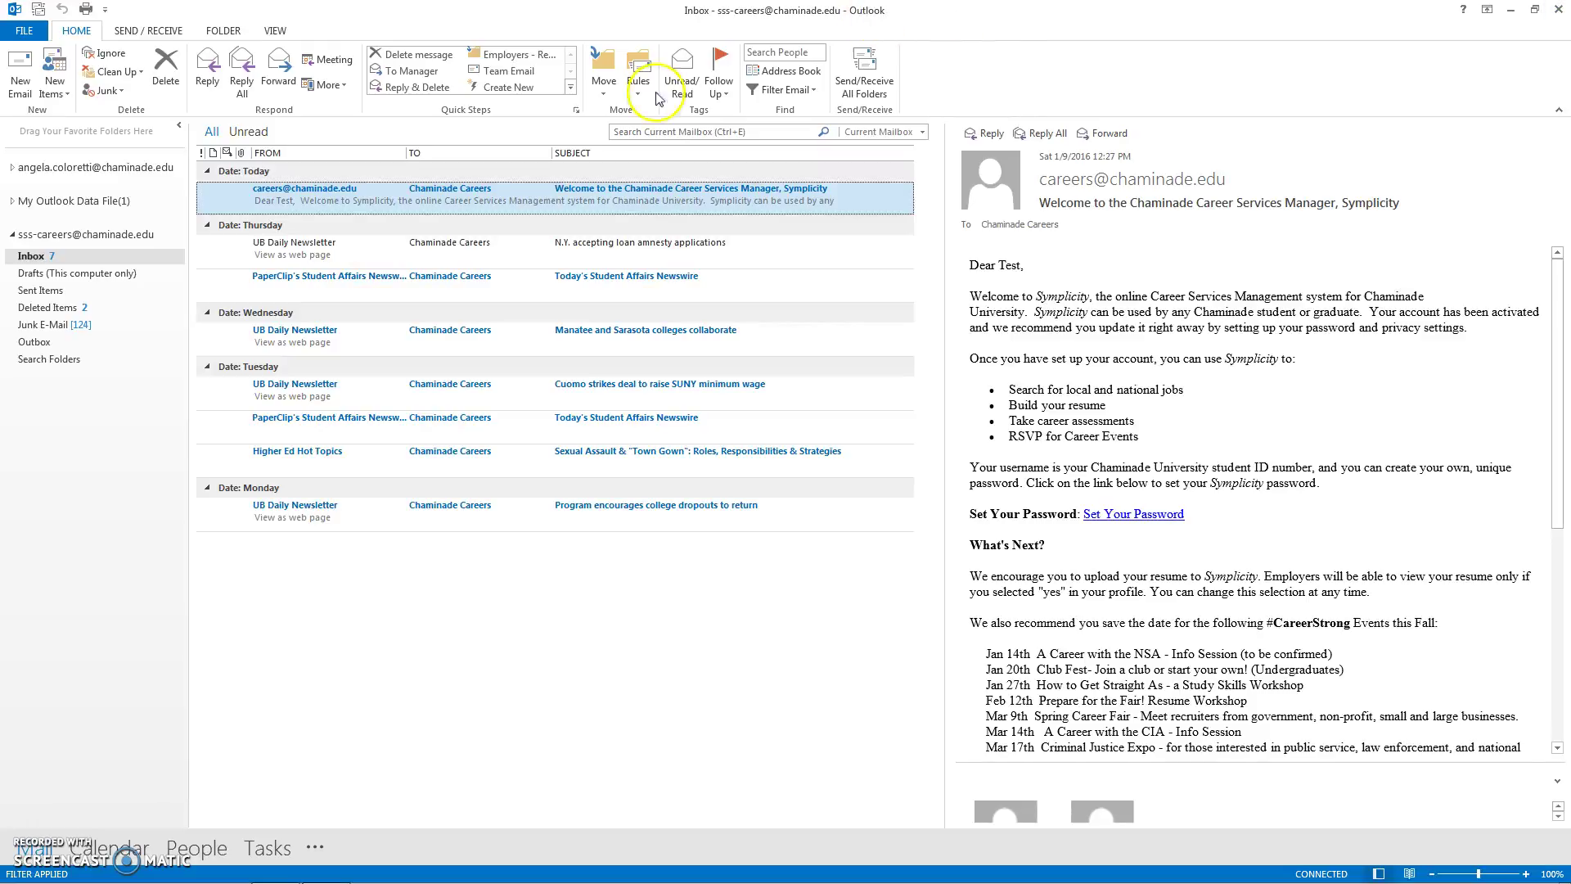
double_click(497, 197)
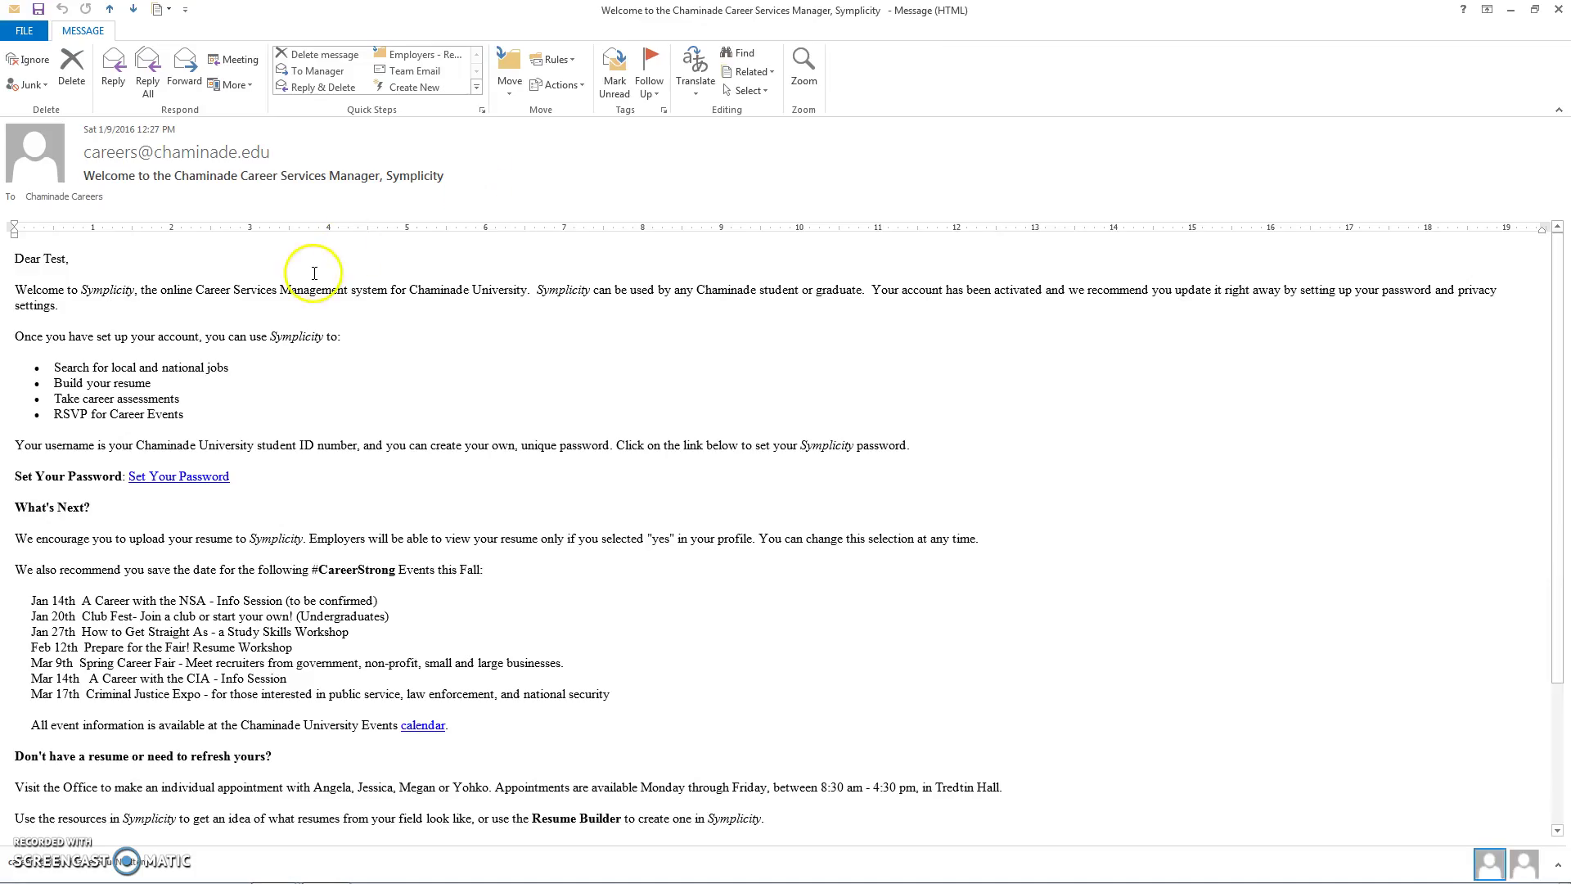
left_click(277, 595)
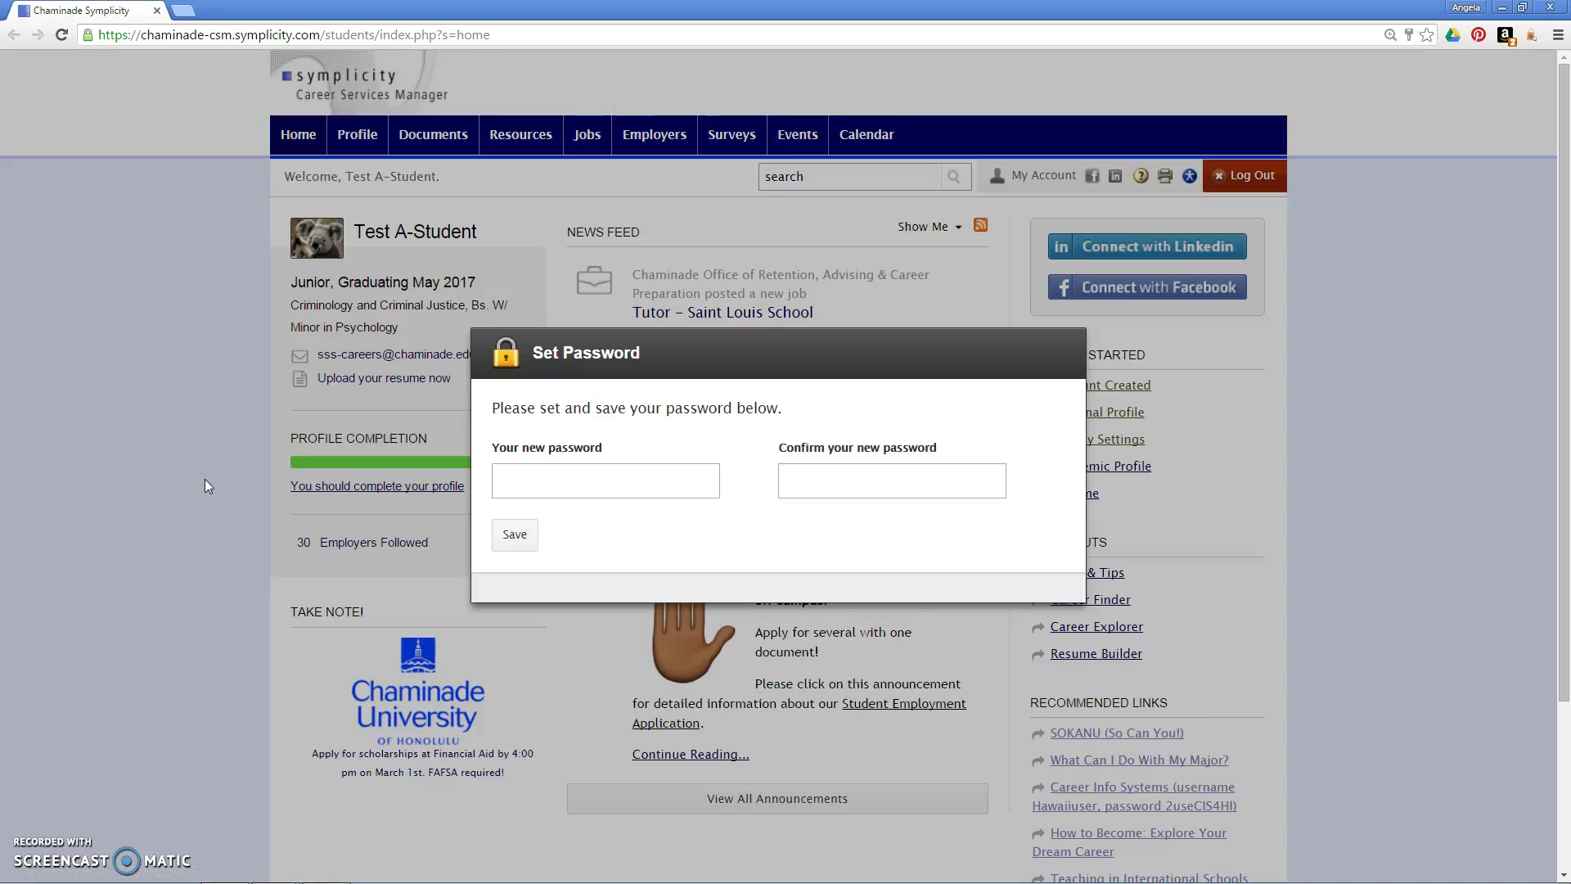
Step: Enter the new account password, confirm it, and save it
left_click(524, 478)
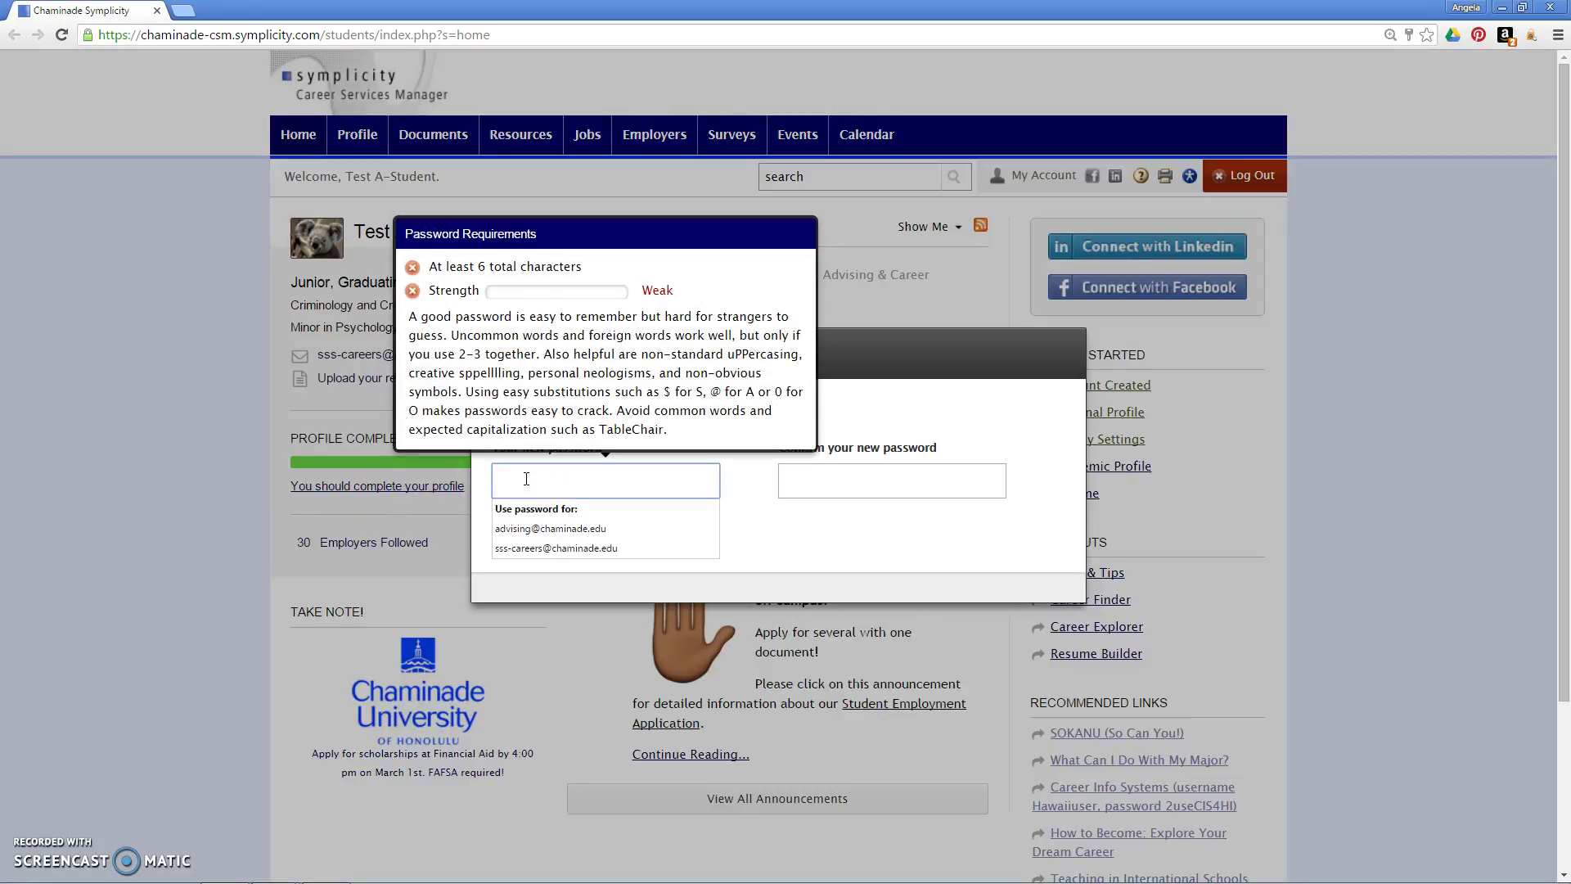
type("•••")
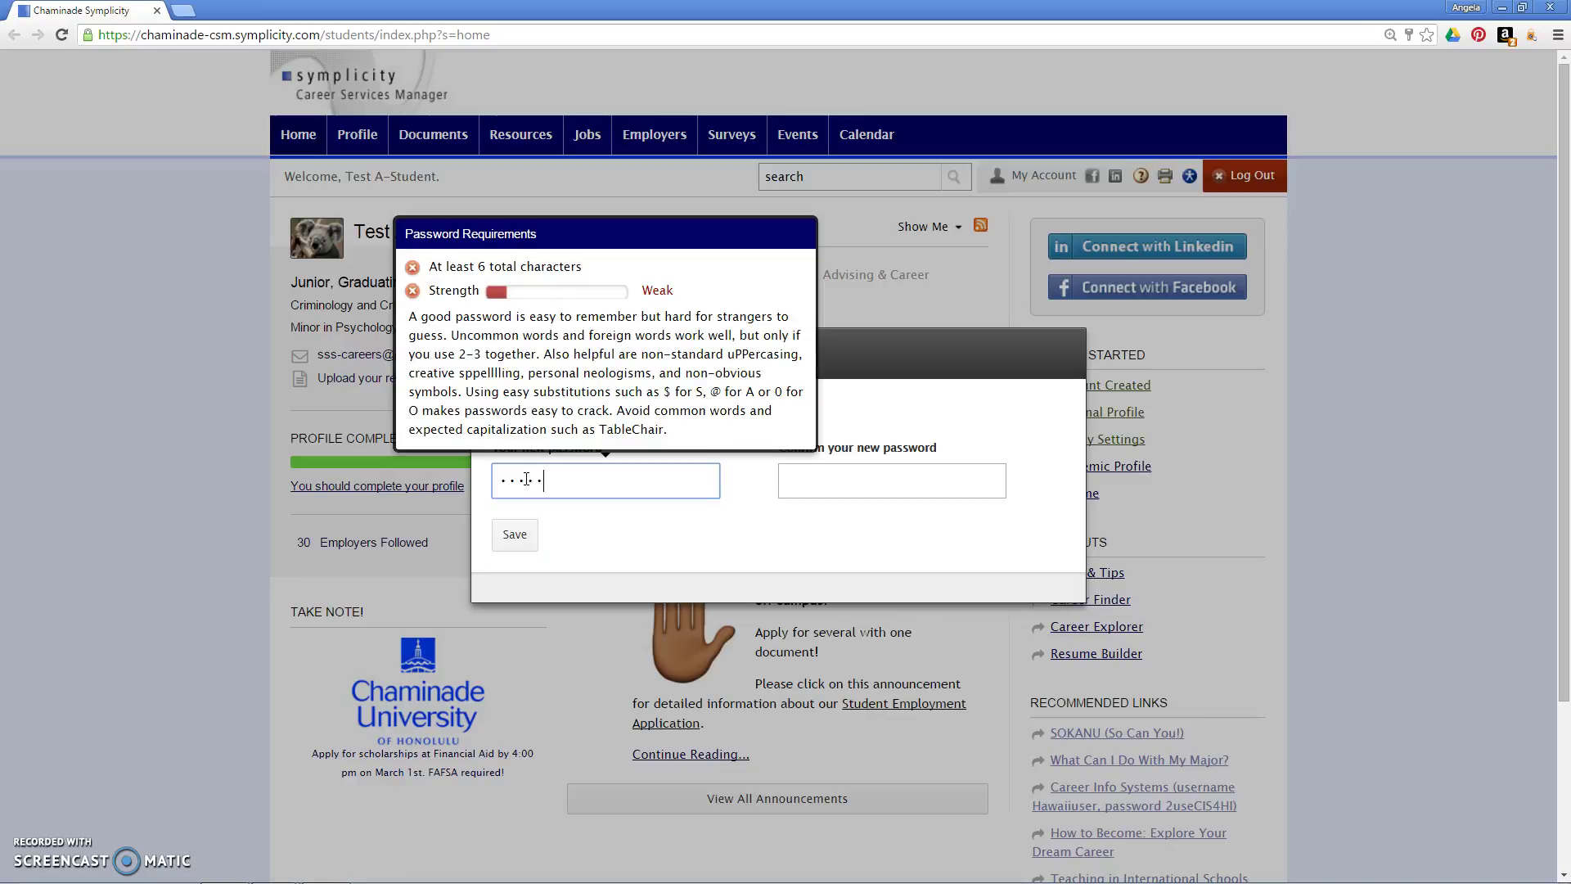
type("•••••••••")
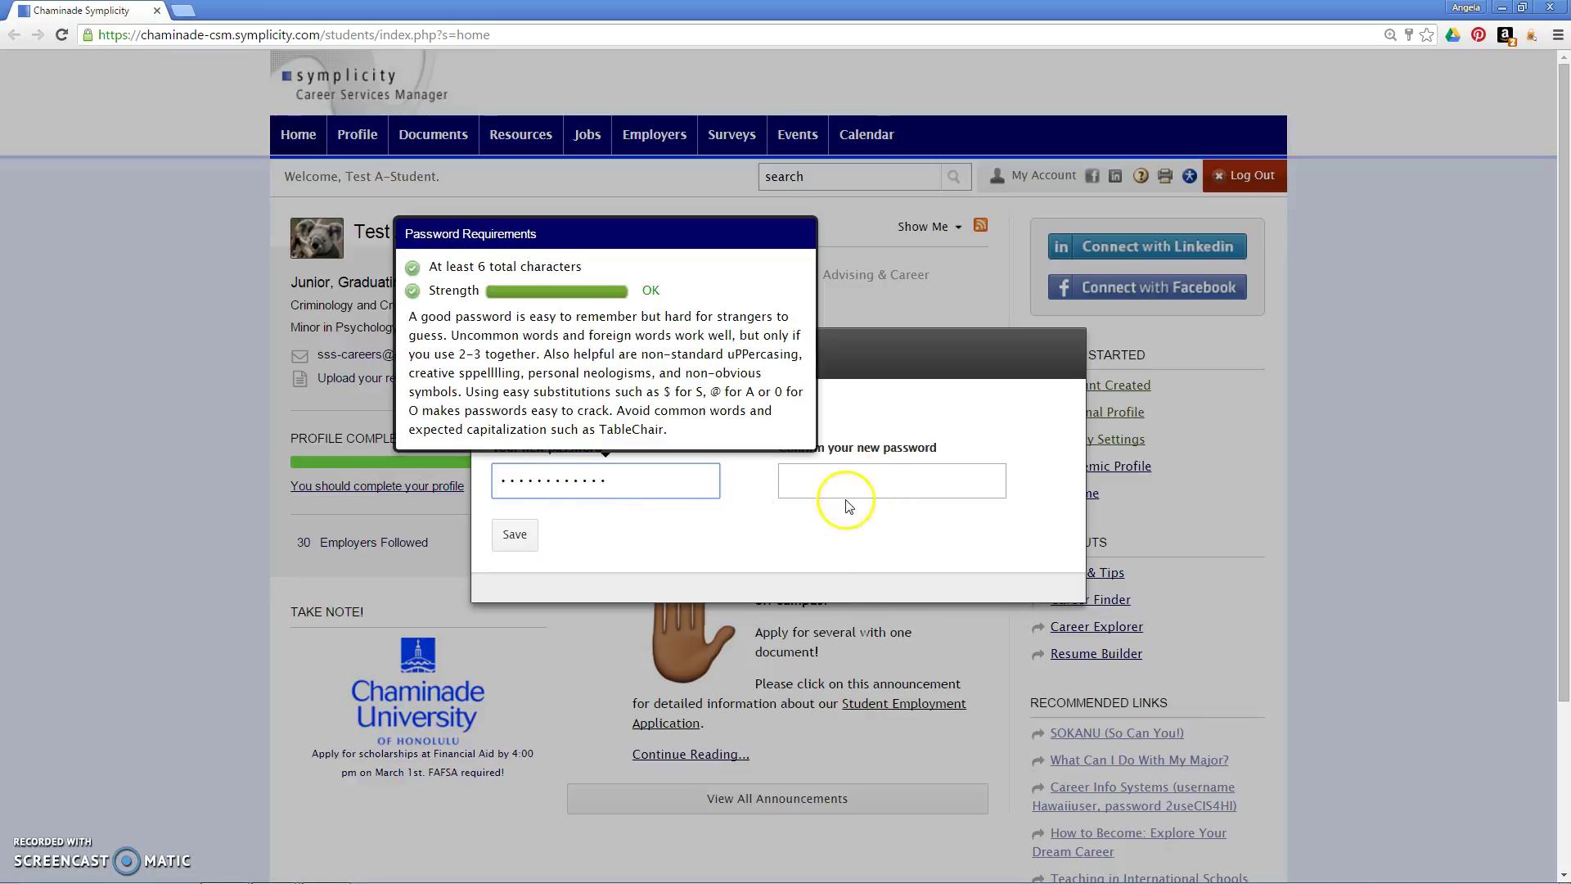
left_click(851, 487)
type("••")
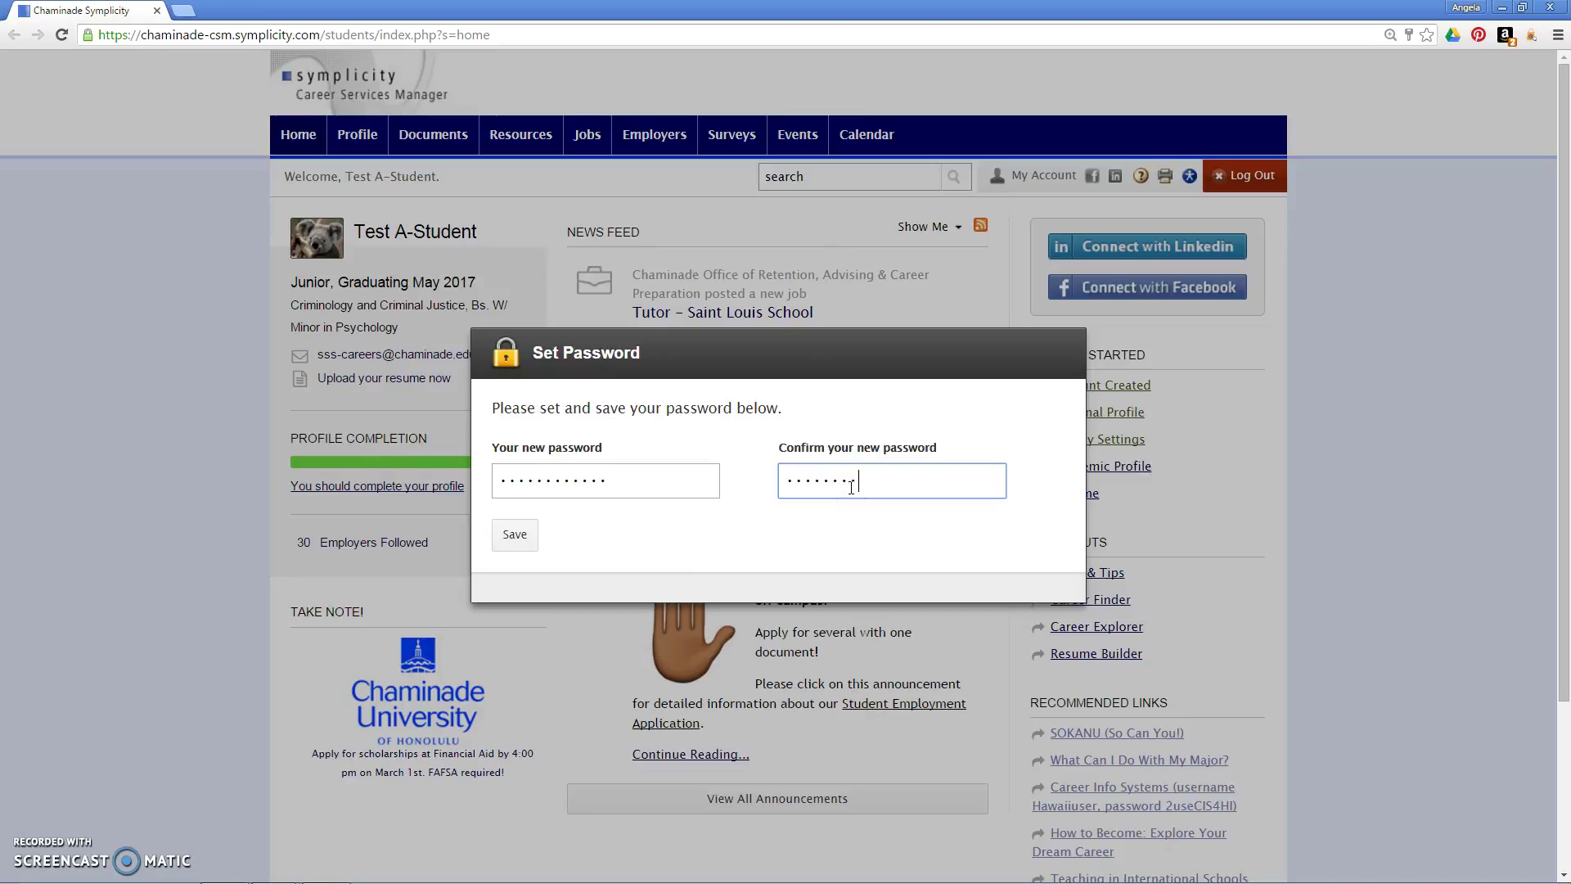
left_click(528, 530)
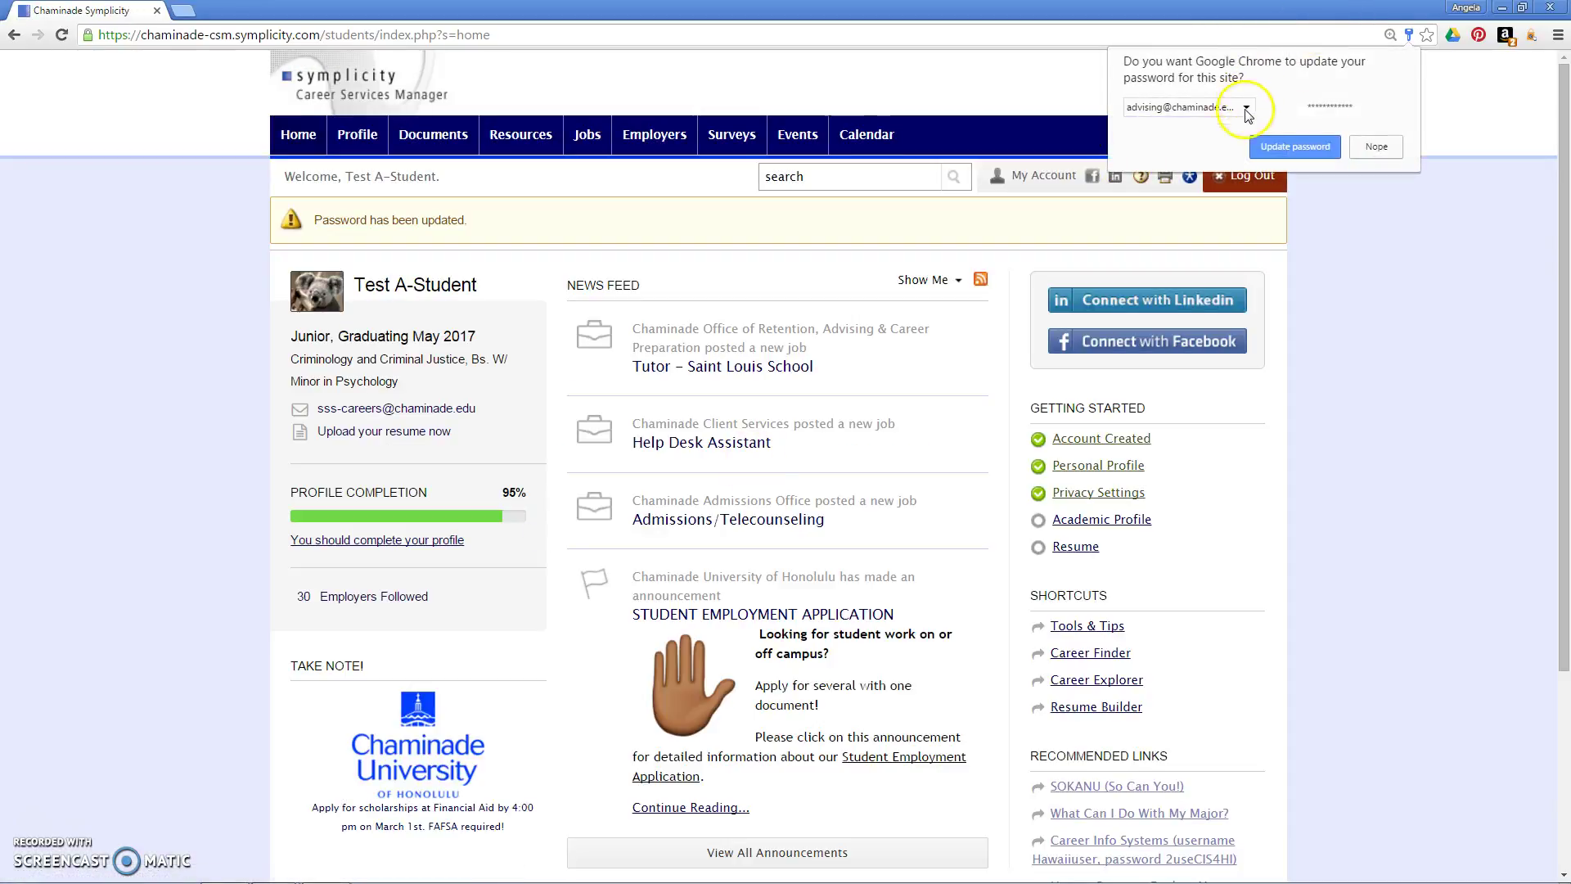
Step: Decline Chrome's password update offer and head to the Jobs section
left_click(1378, 153)
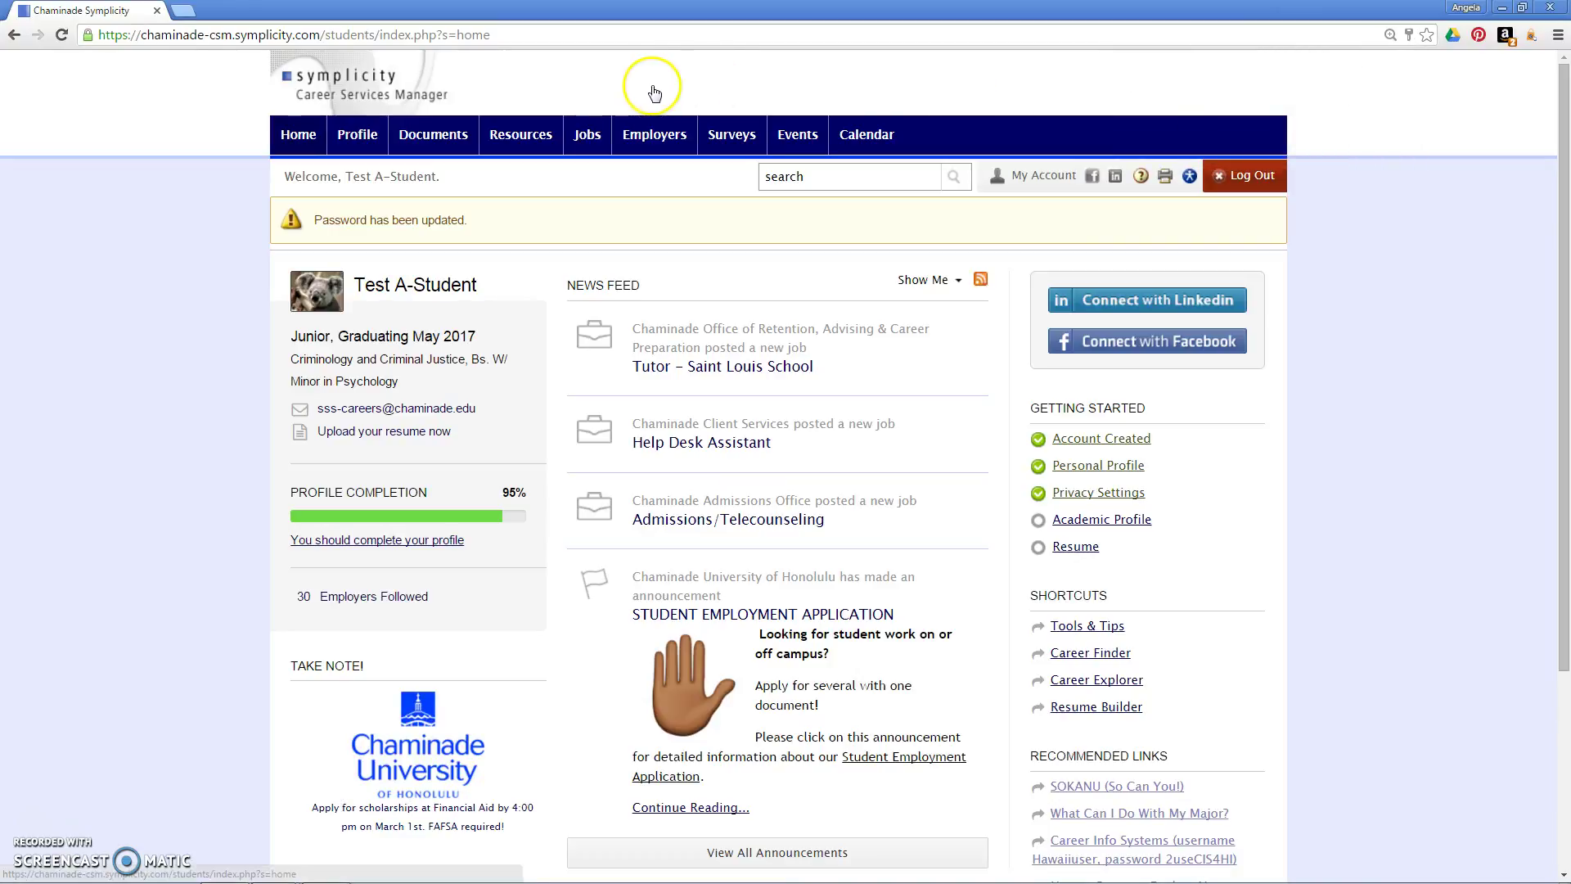
mouse_move(587, 137)
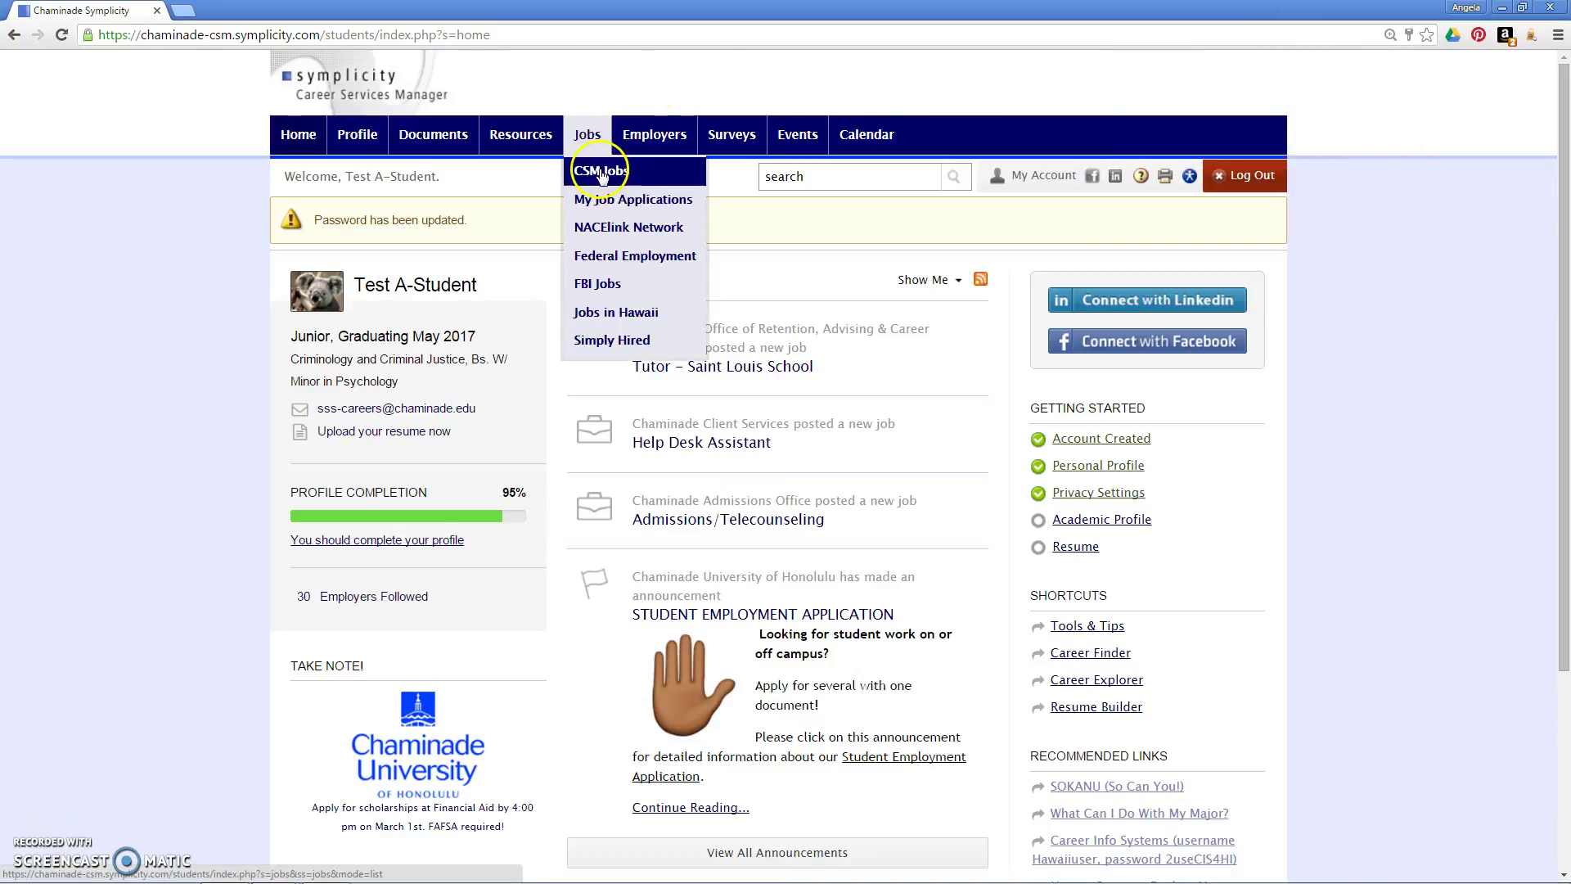
left_click(395, 219)
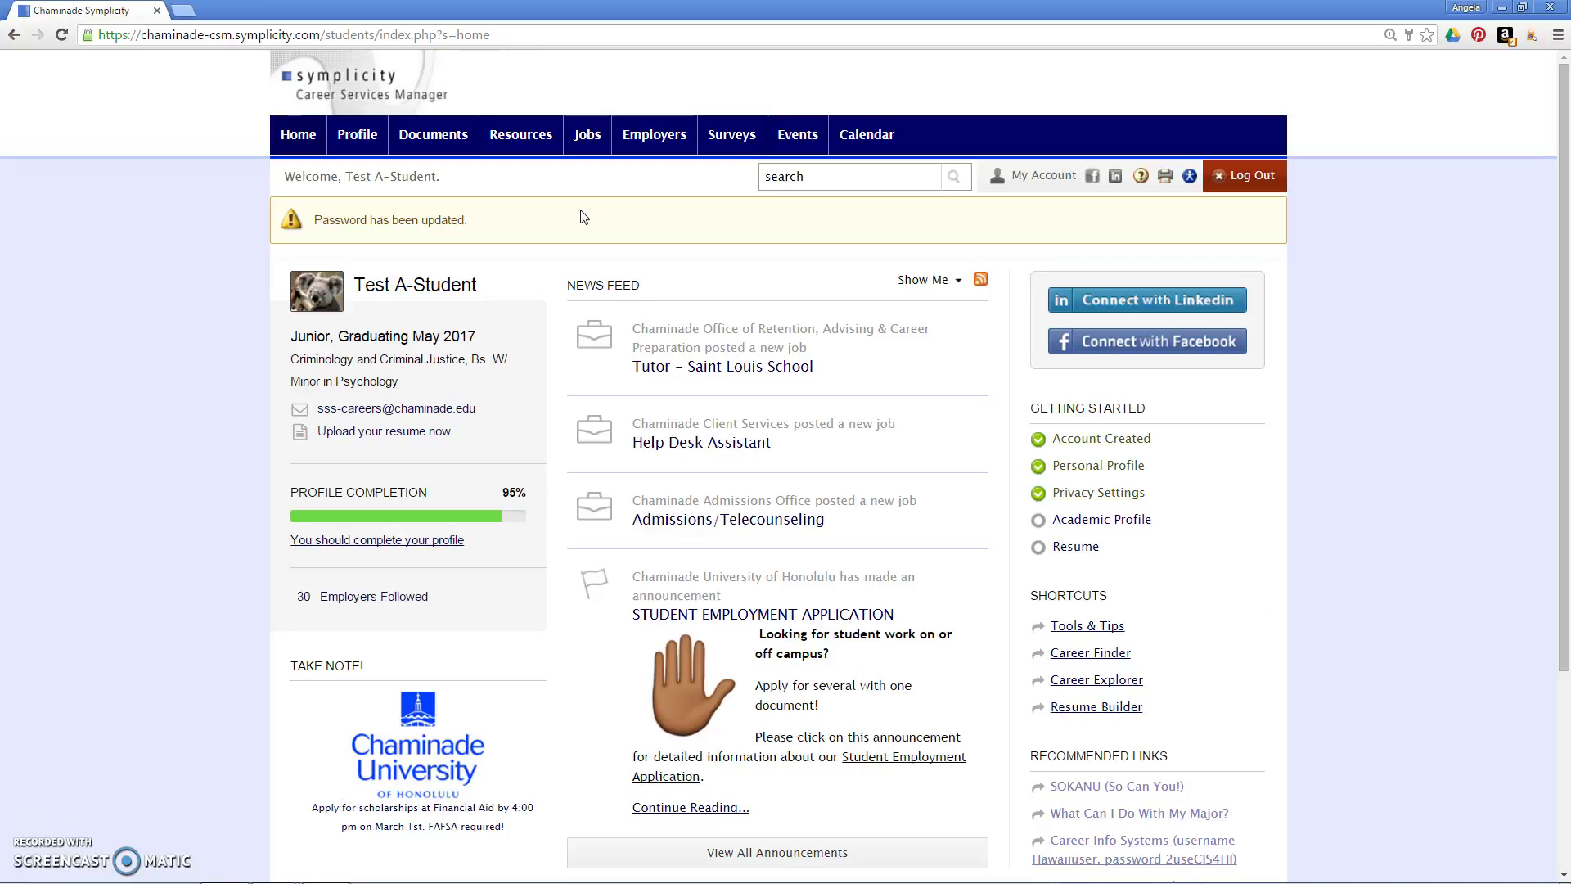
Step: Open Jobs, switch to the profile's personal information, and review the Email field
mouse_move(589, 138)
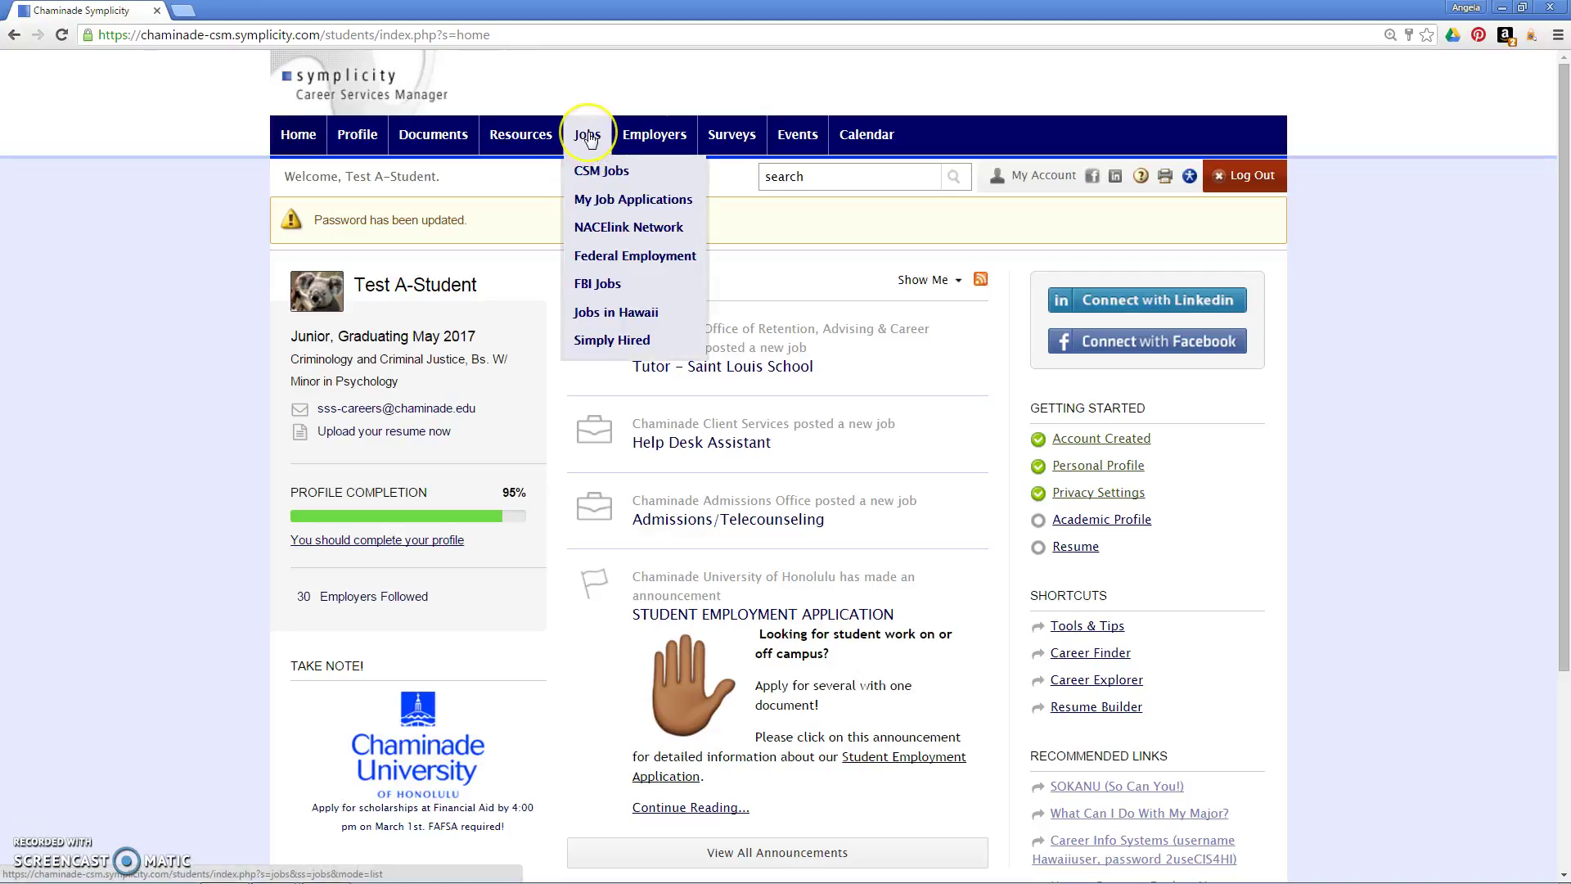
left_click(590, 137)
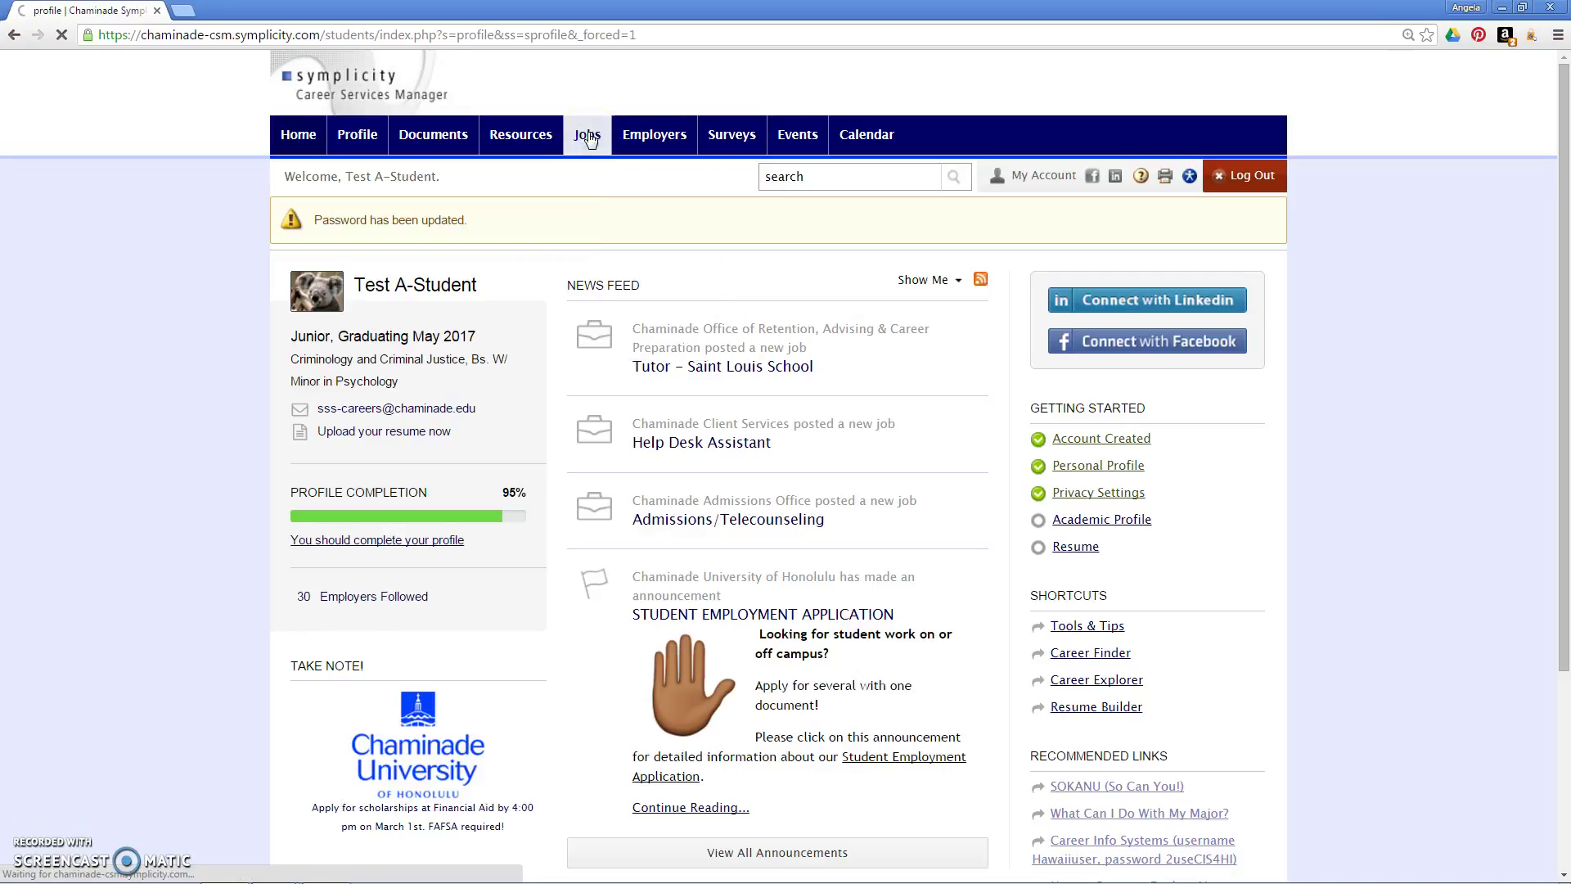
mouse_move(520, 138)
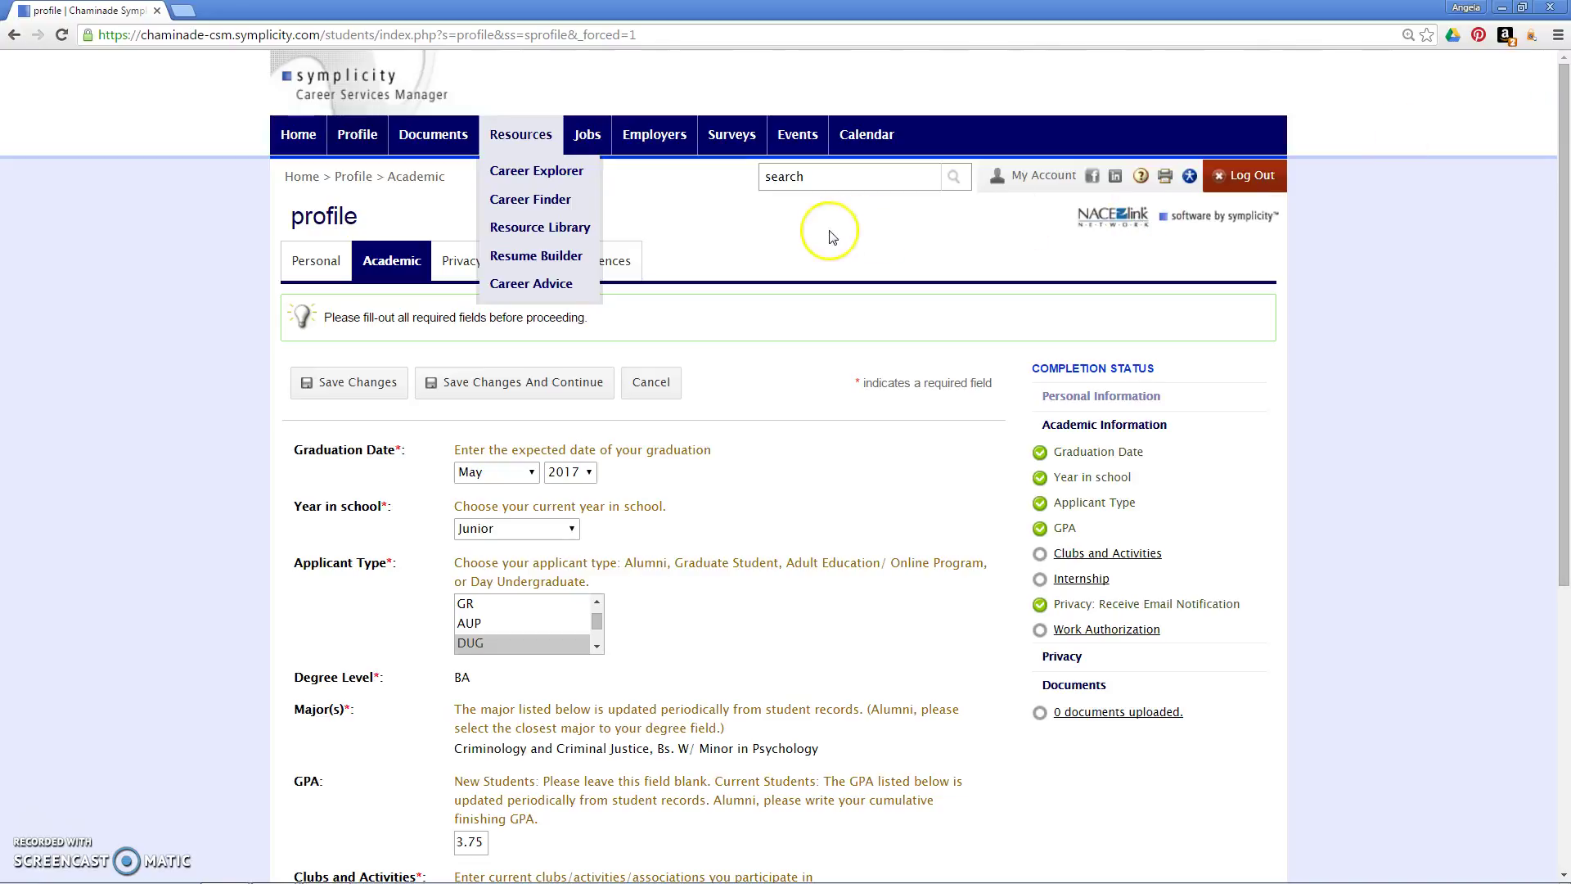
left_click(317, 263)
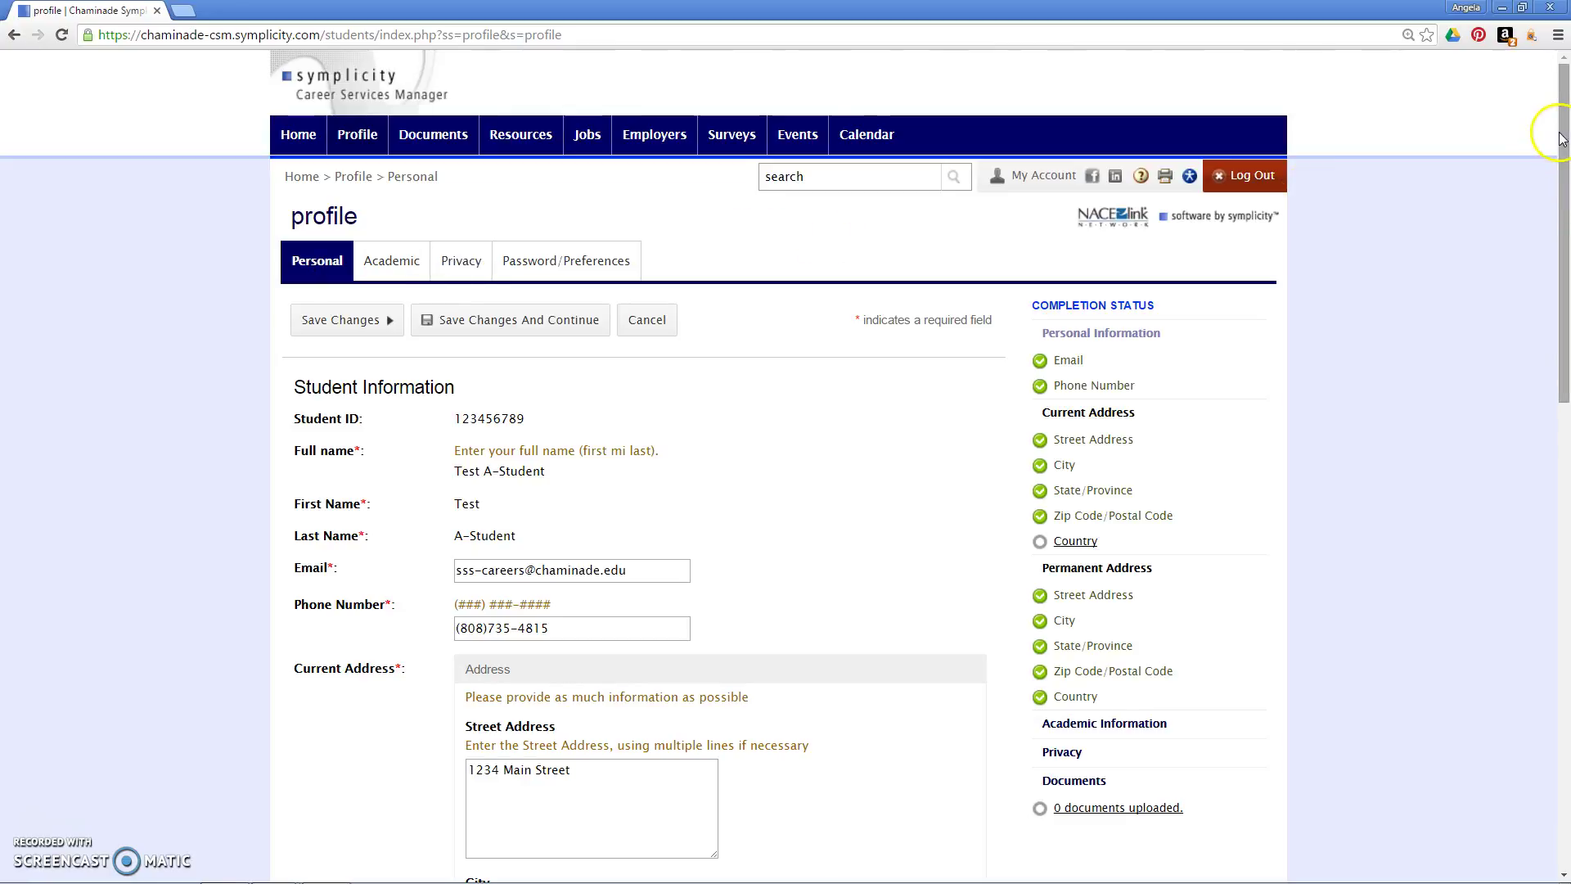
left_click_drag(1561, 139, 1561, 243)
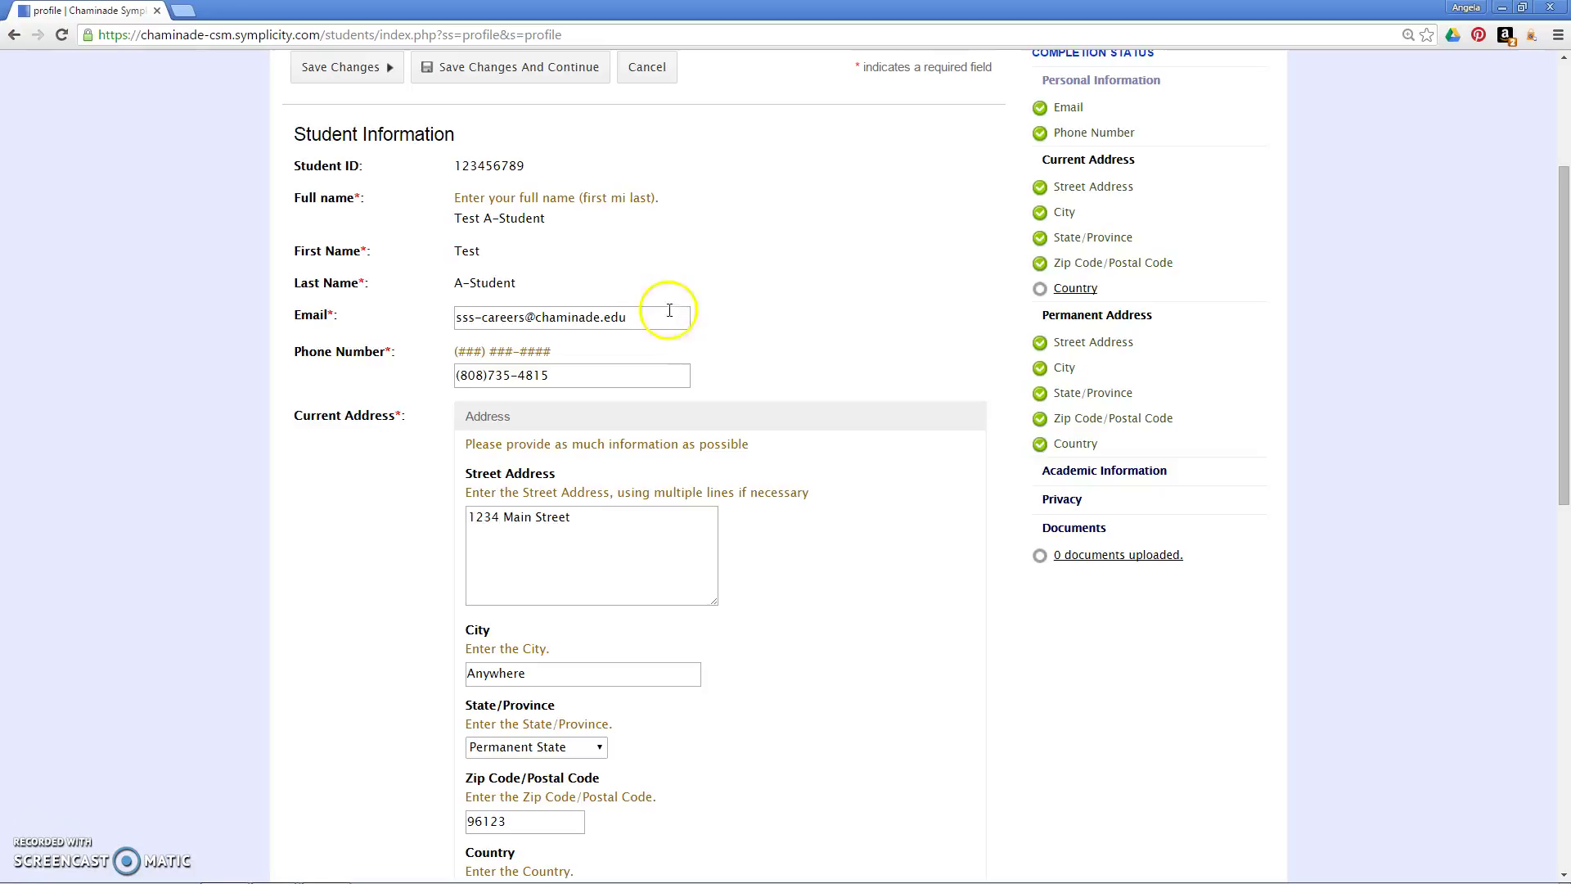
left_click_drag(670, 310, 221, 315)
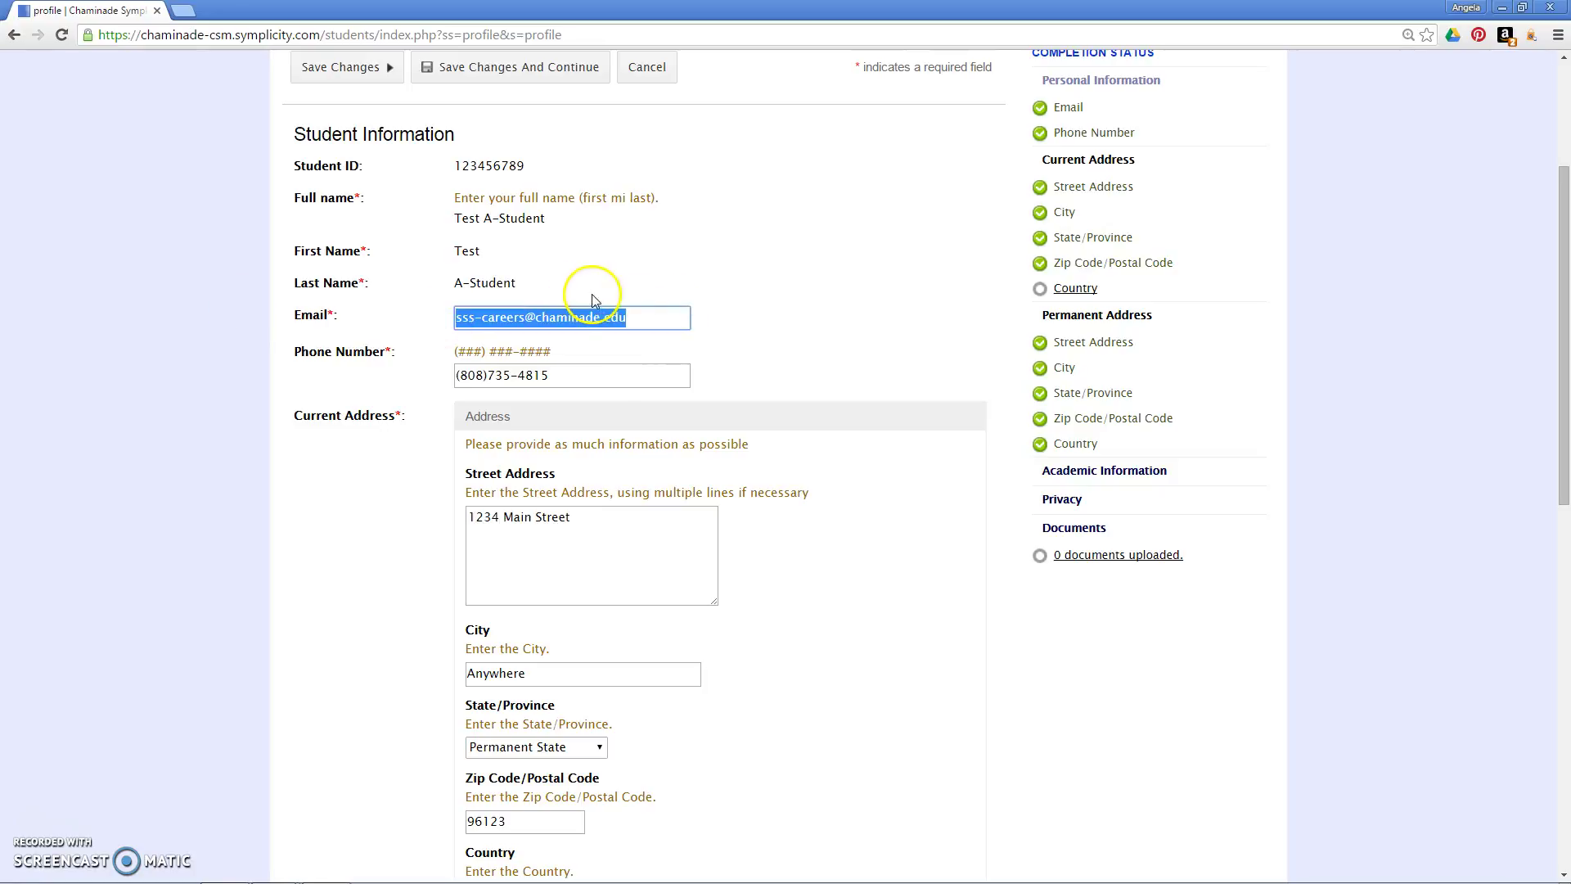
left_click(772, 457)
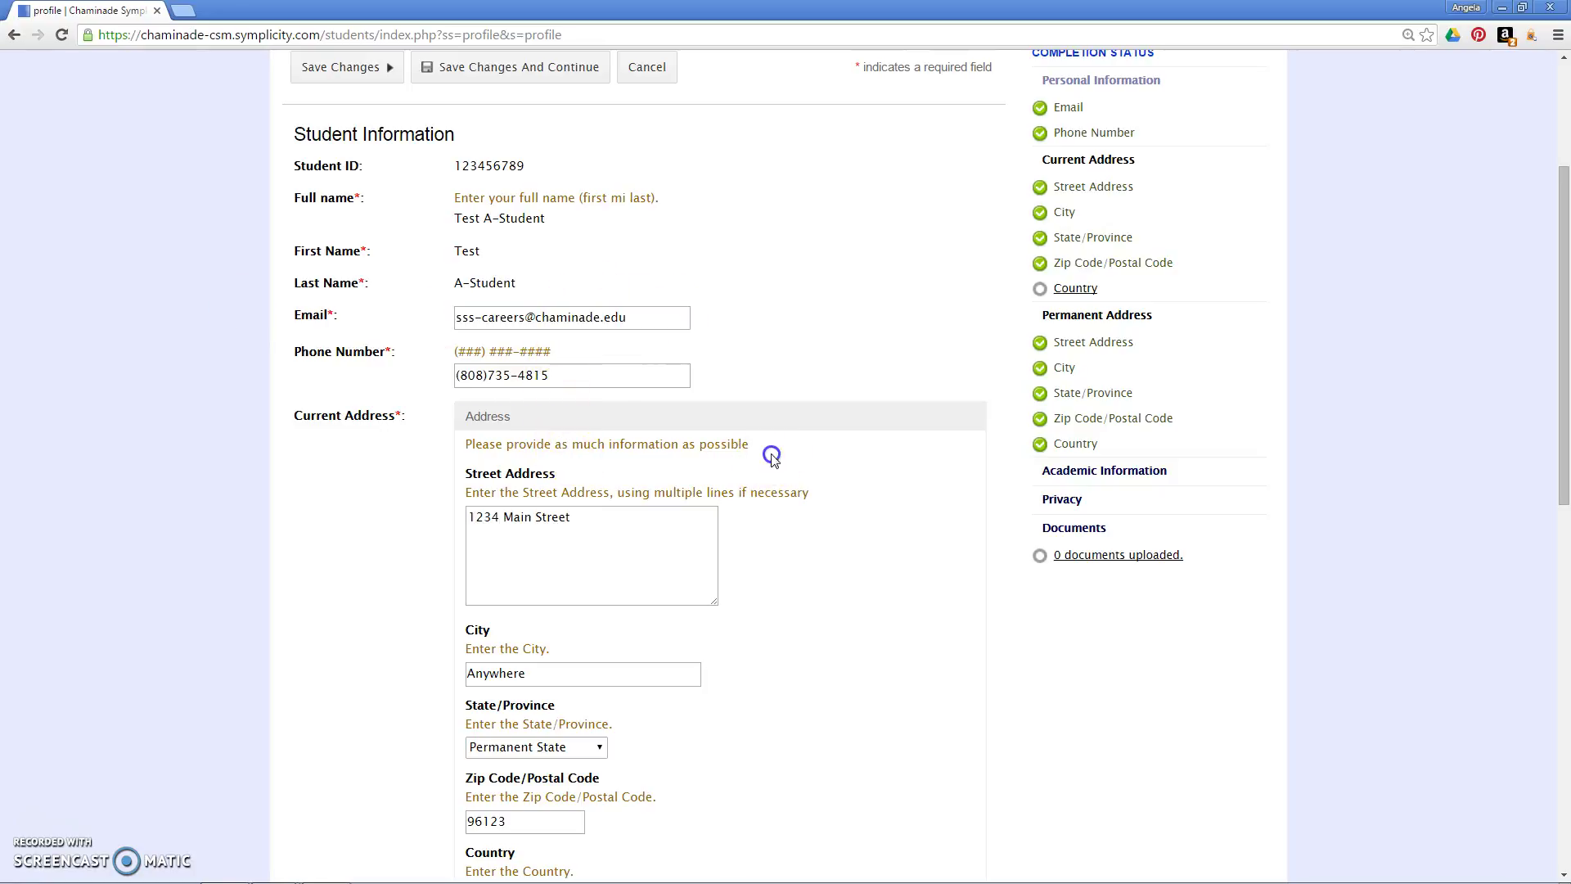
left_click_drag(1562, 221, 1564, 278)
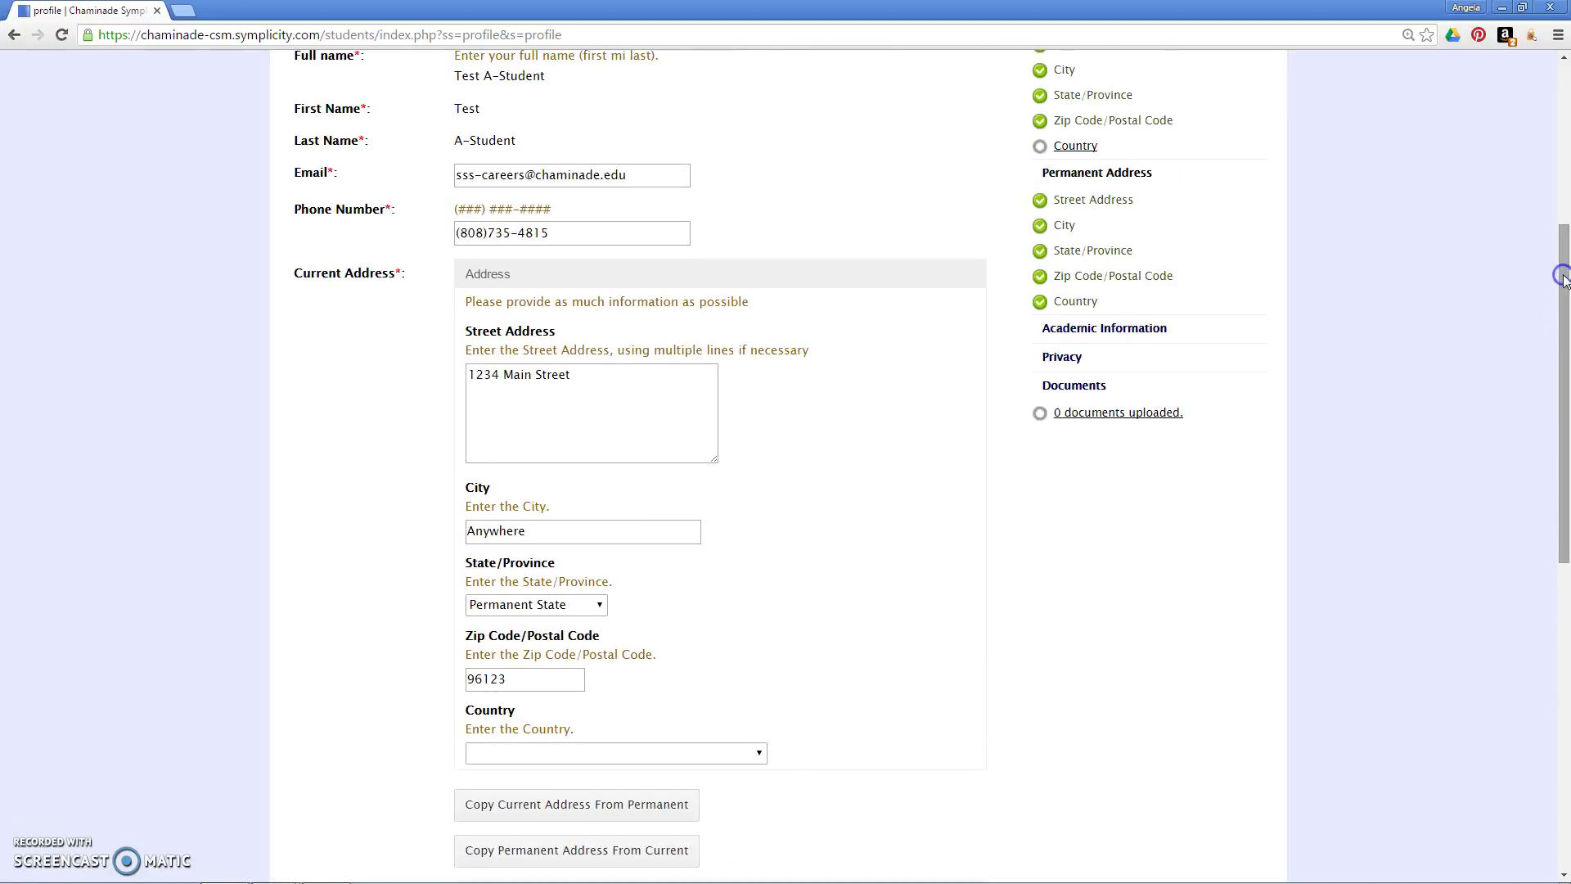
Step: Update the street address and set city Honolulu, state Hawaii, zip 96816
left_click(625, 376)
key("ctrl+a")
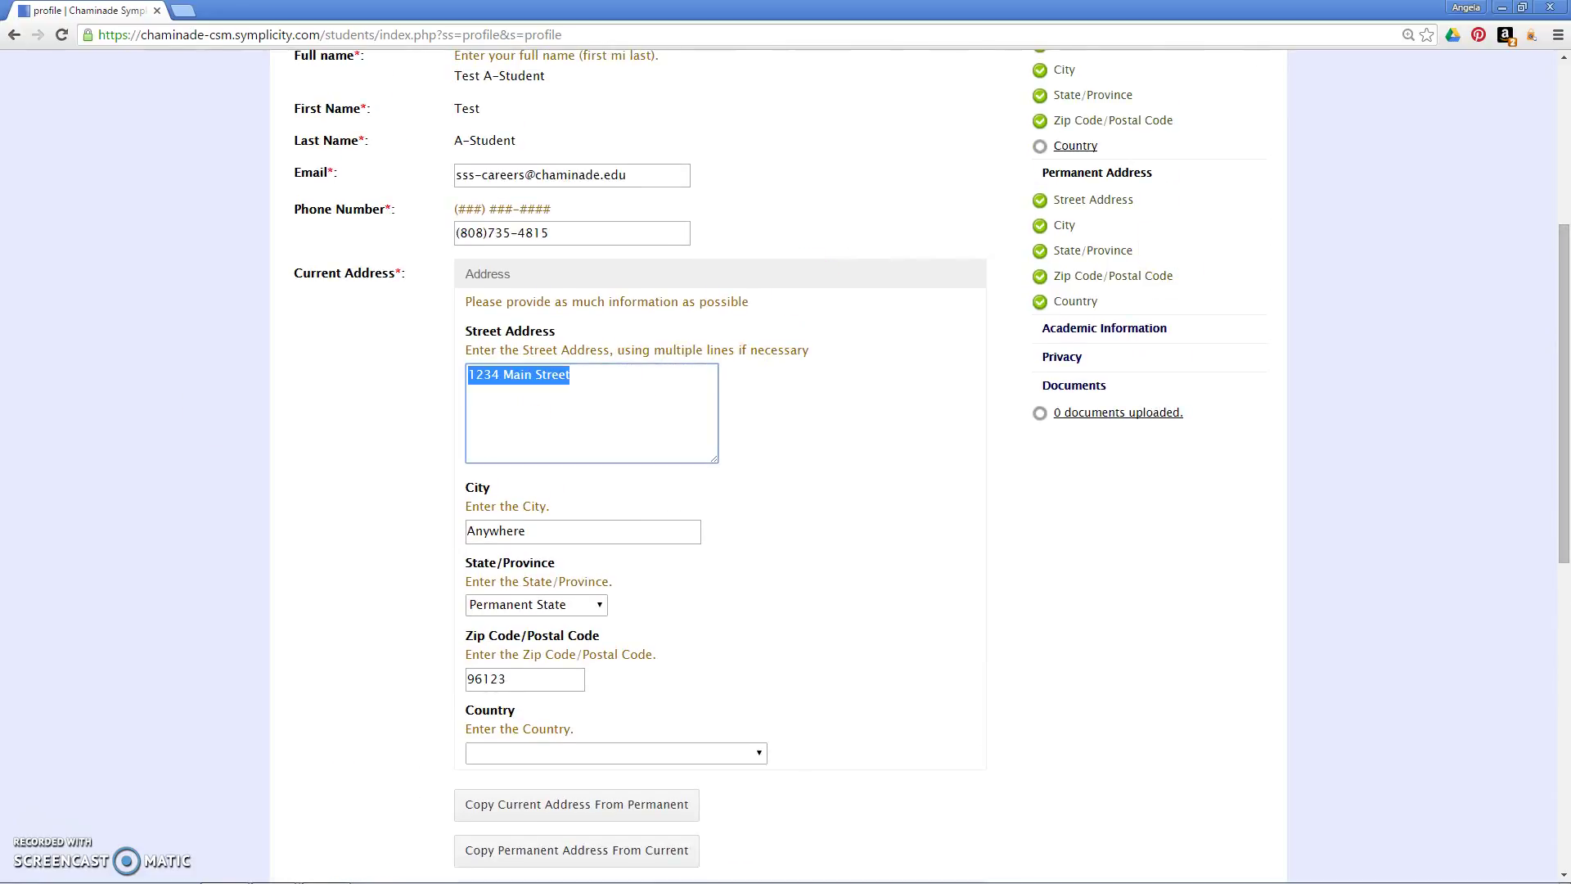
type("3140 Waialae Avenue")
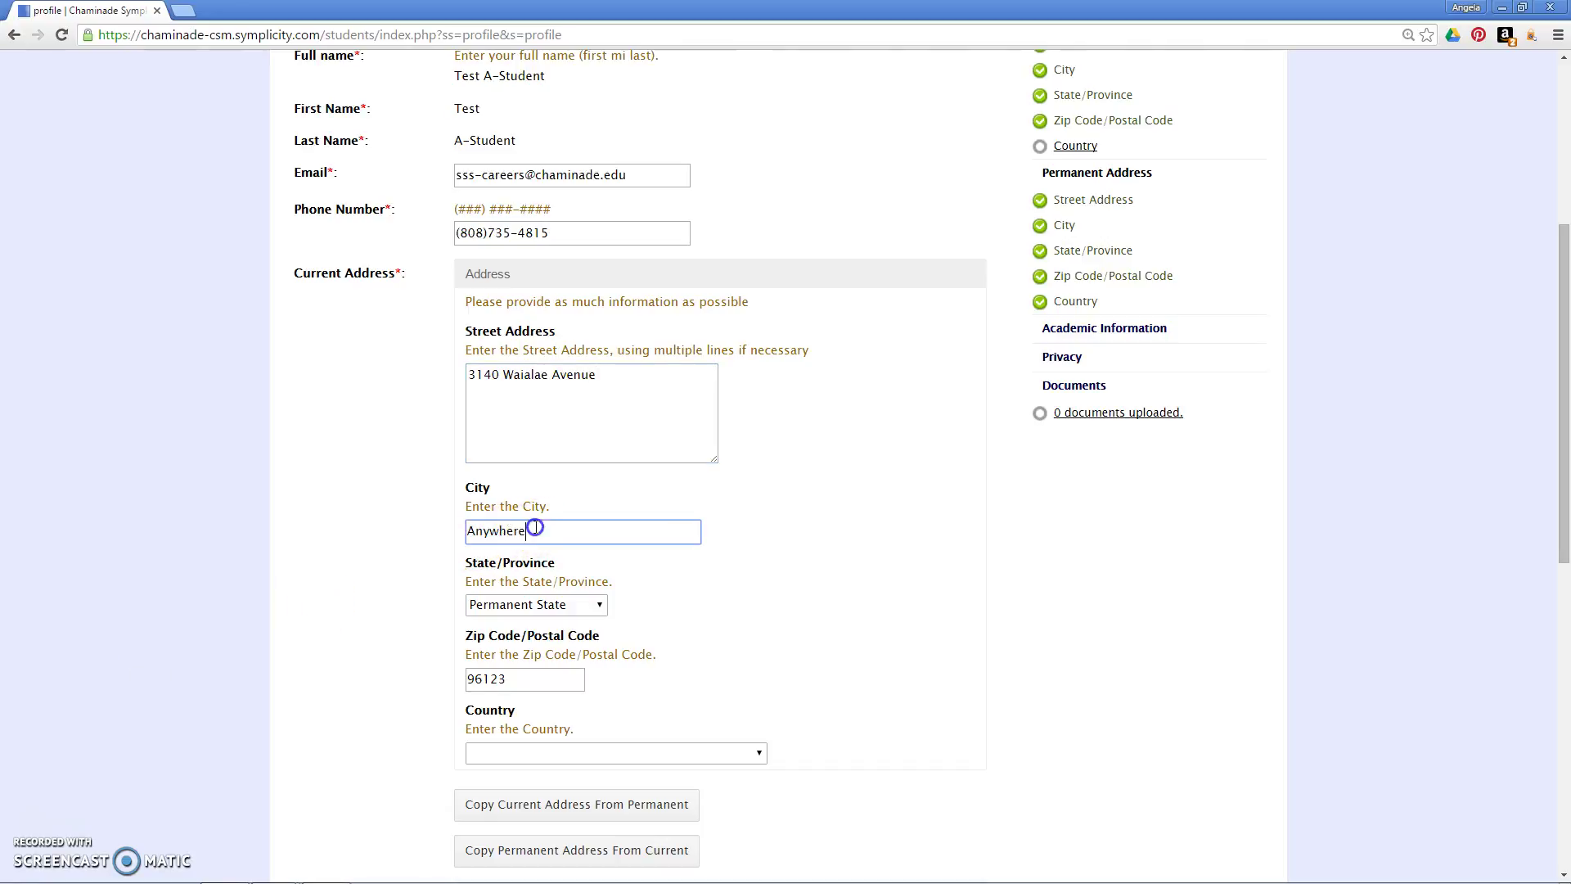
left_click_drag(684, 530, 358, 509)
type("Honolul")
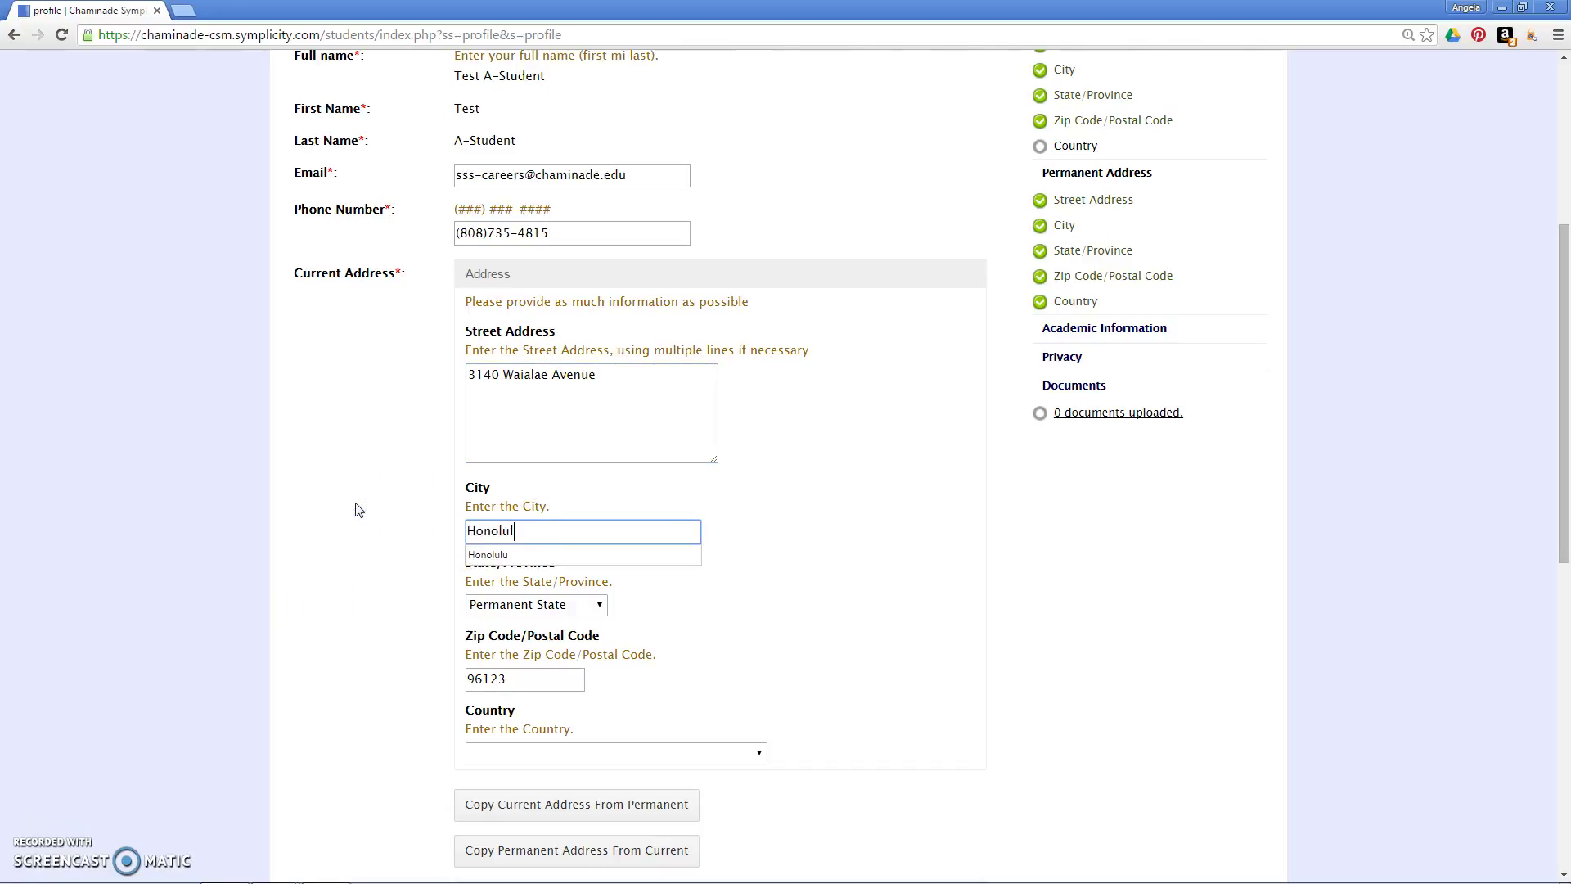
type("u")
key("Tab")
key("h")
key("Tab")
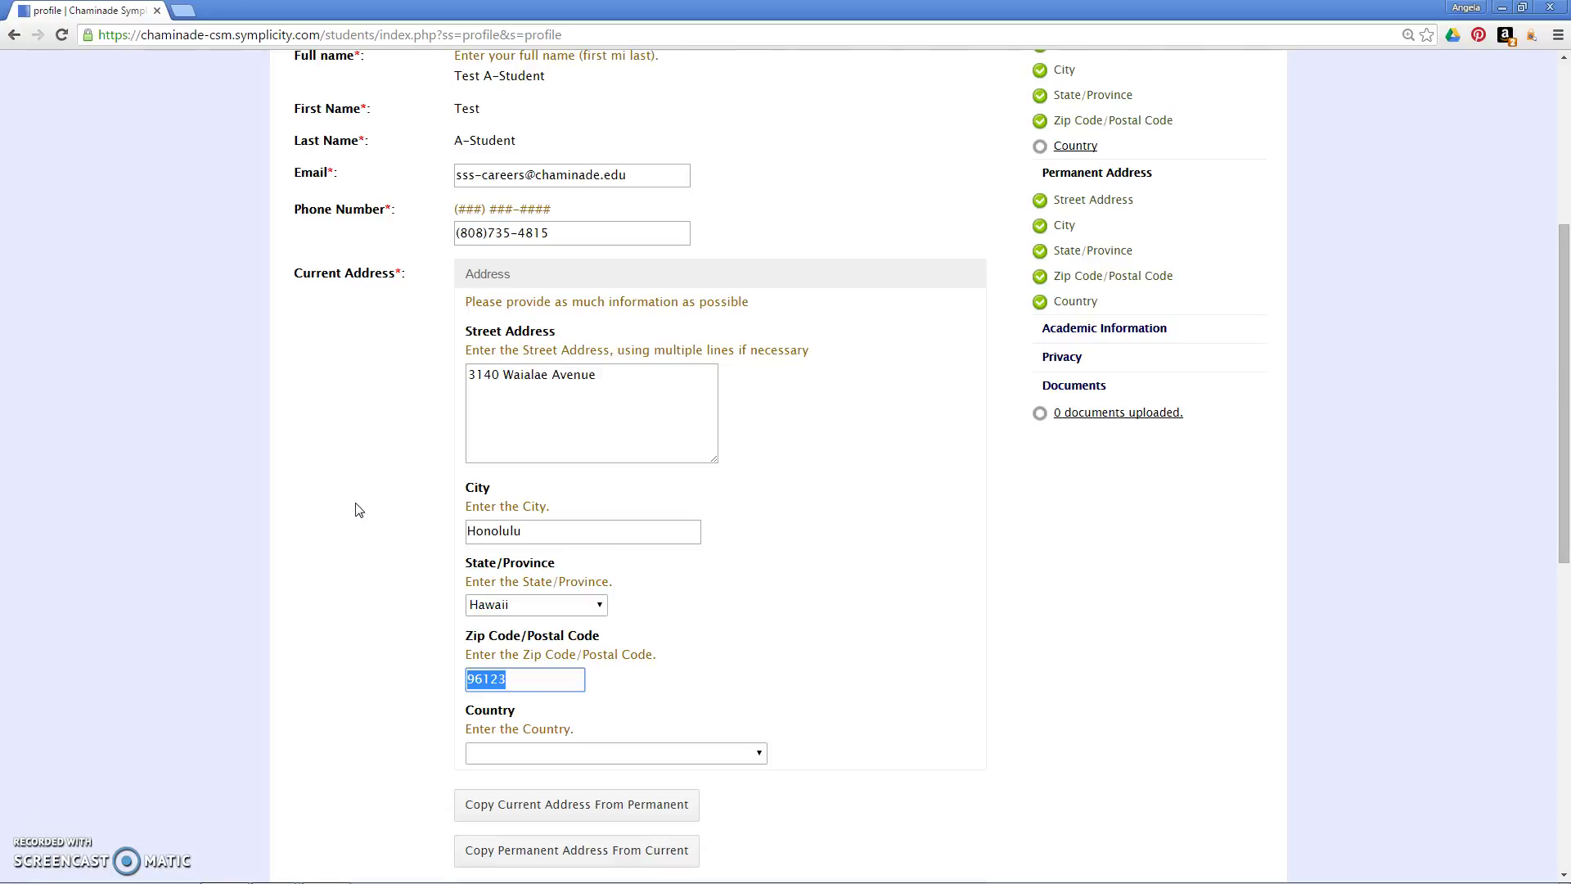
type("96816")
Step: Set the country to United States and continue to the Academic section
scroll(760, 725, "down", 1)
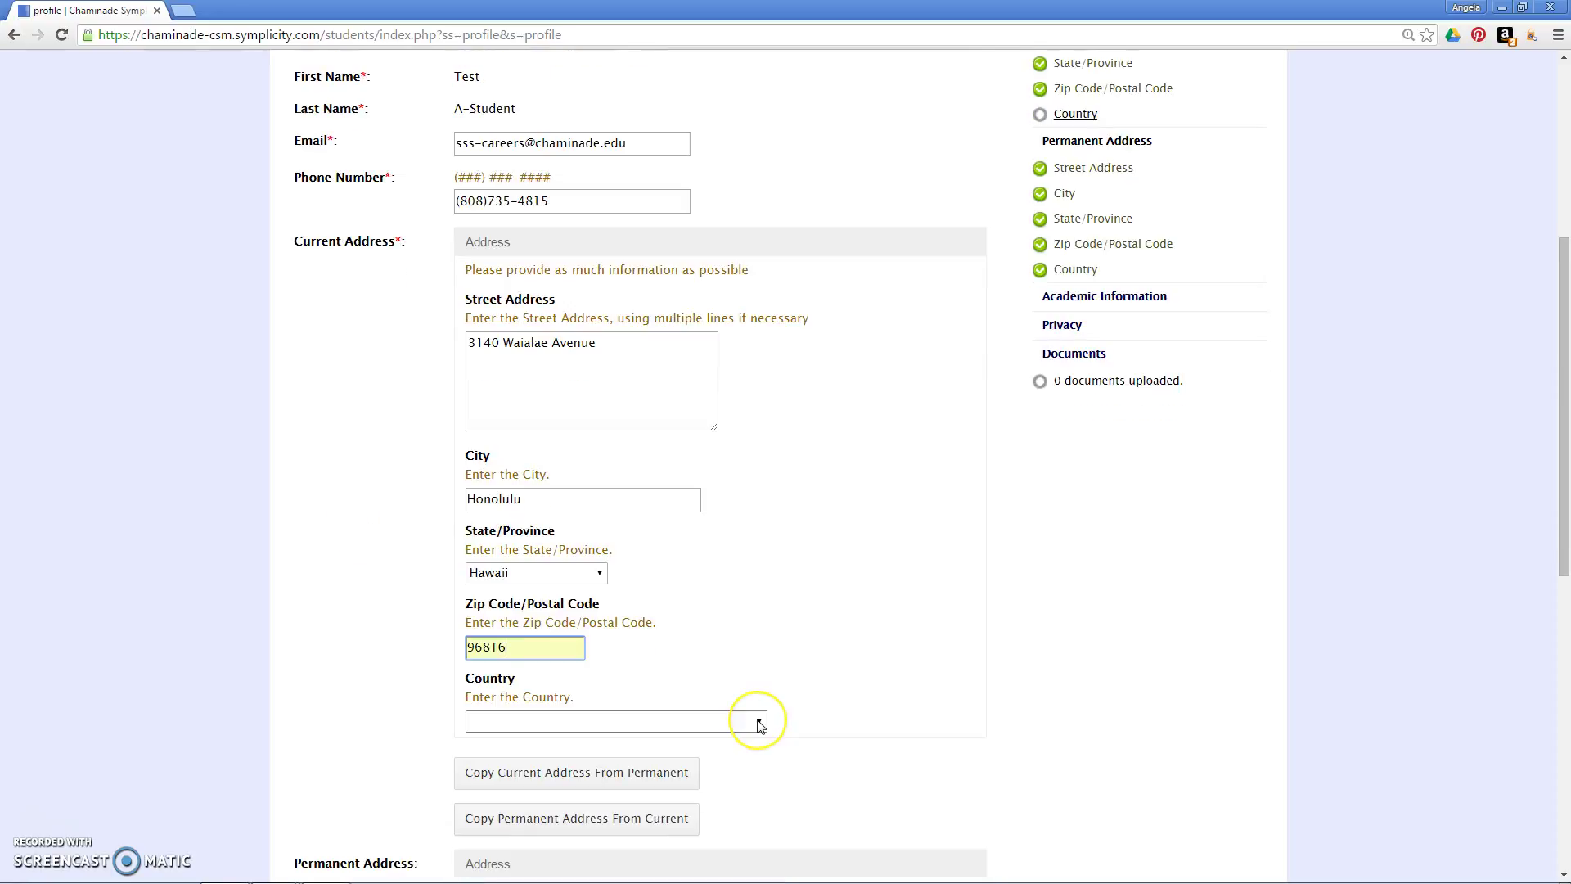
left_click(758, 720)
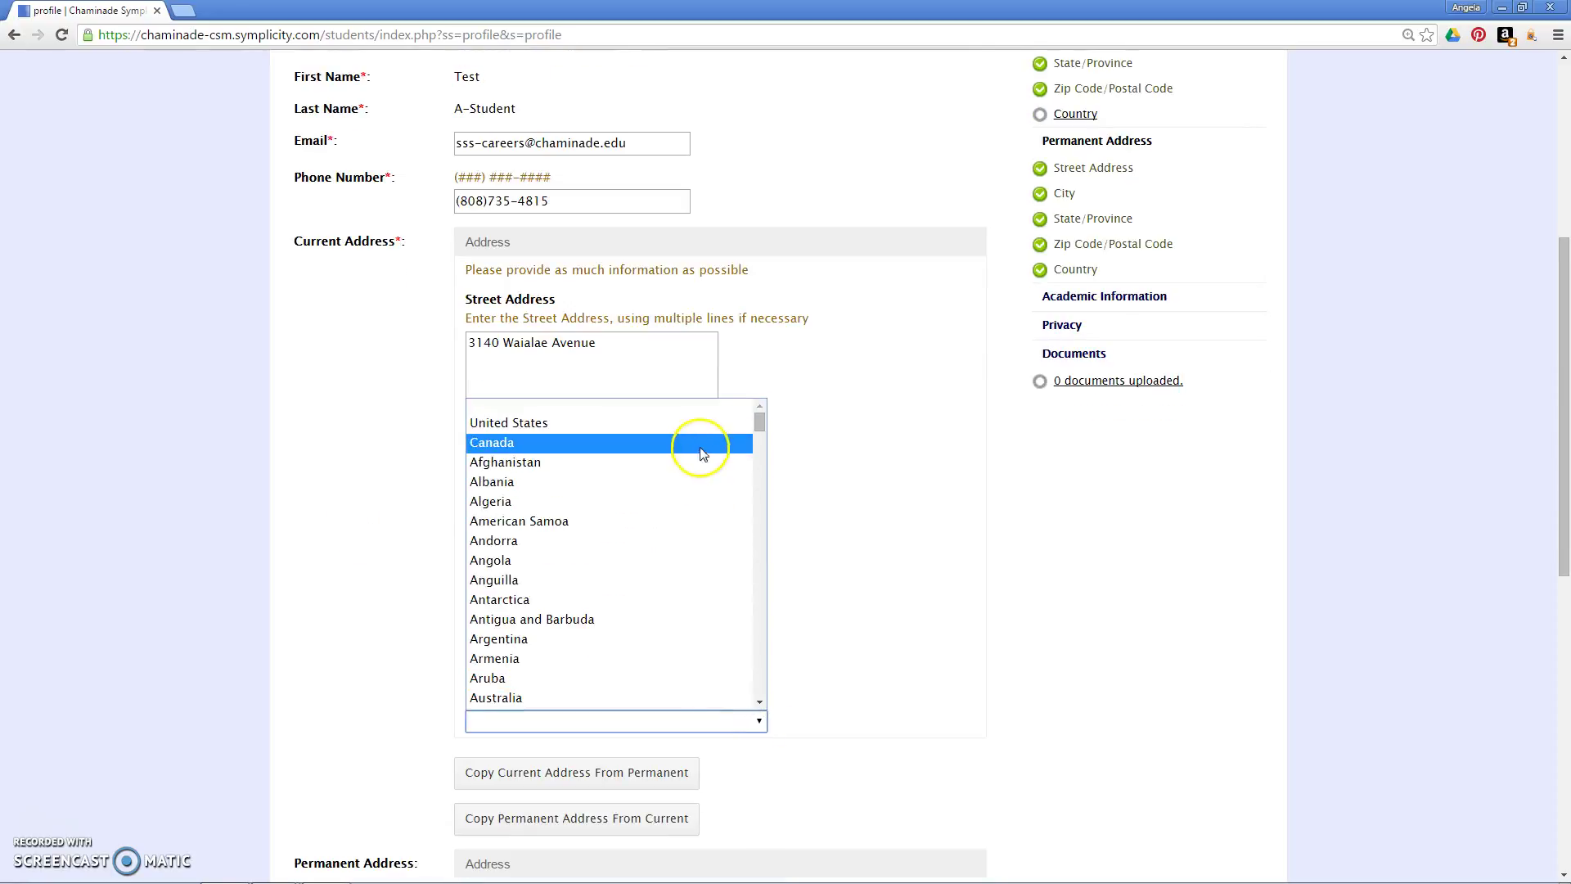
left_click(701, 423)
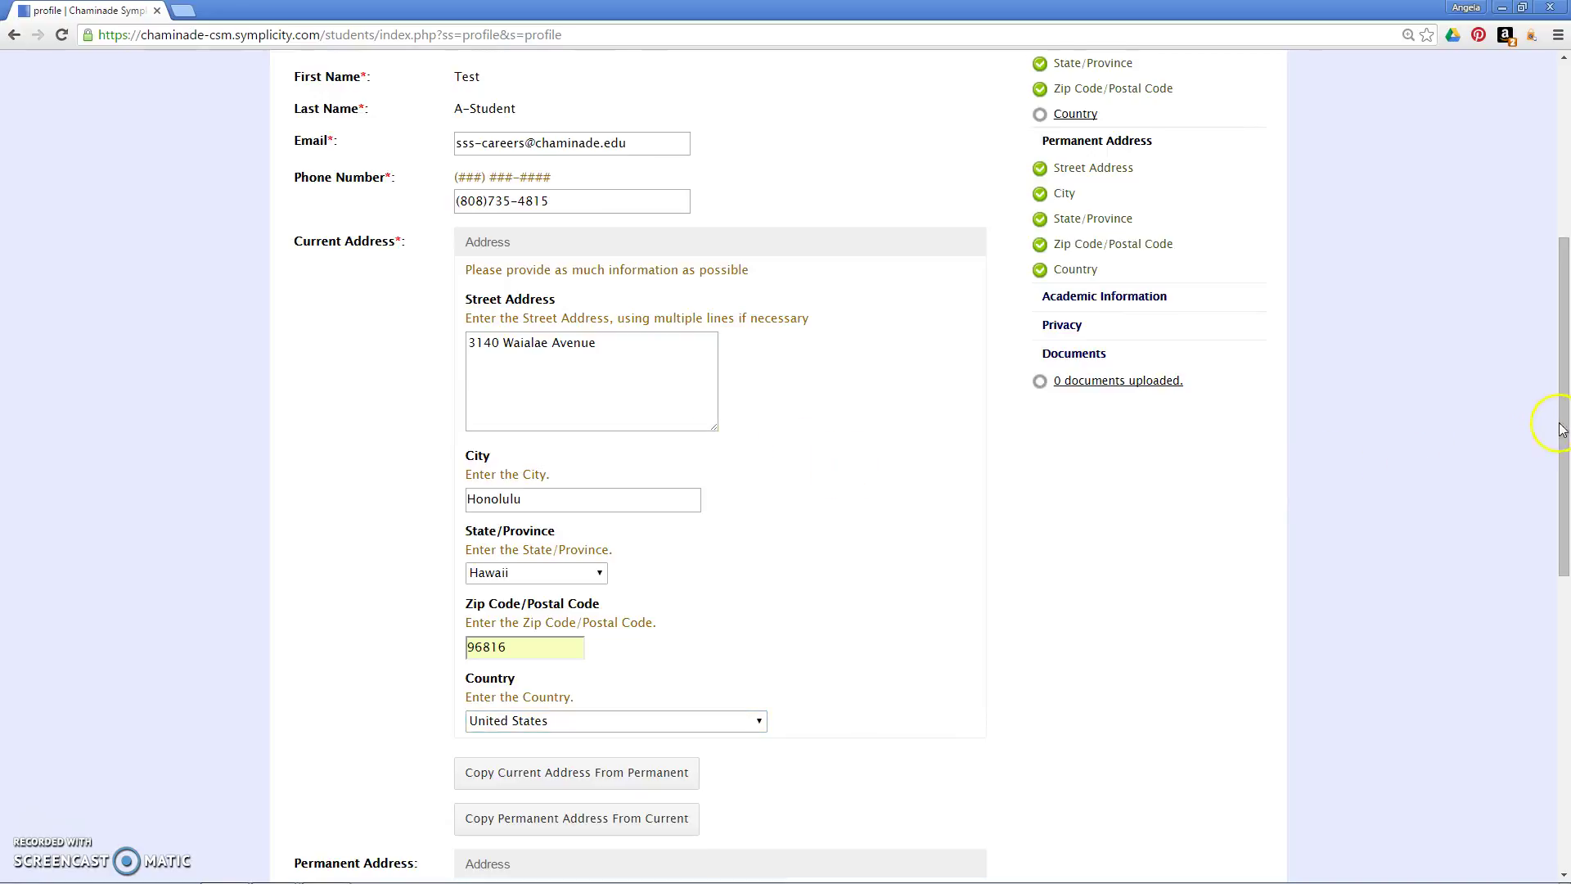
left_click_drag(1564, 432, 1564, 745)
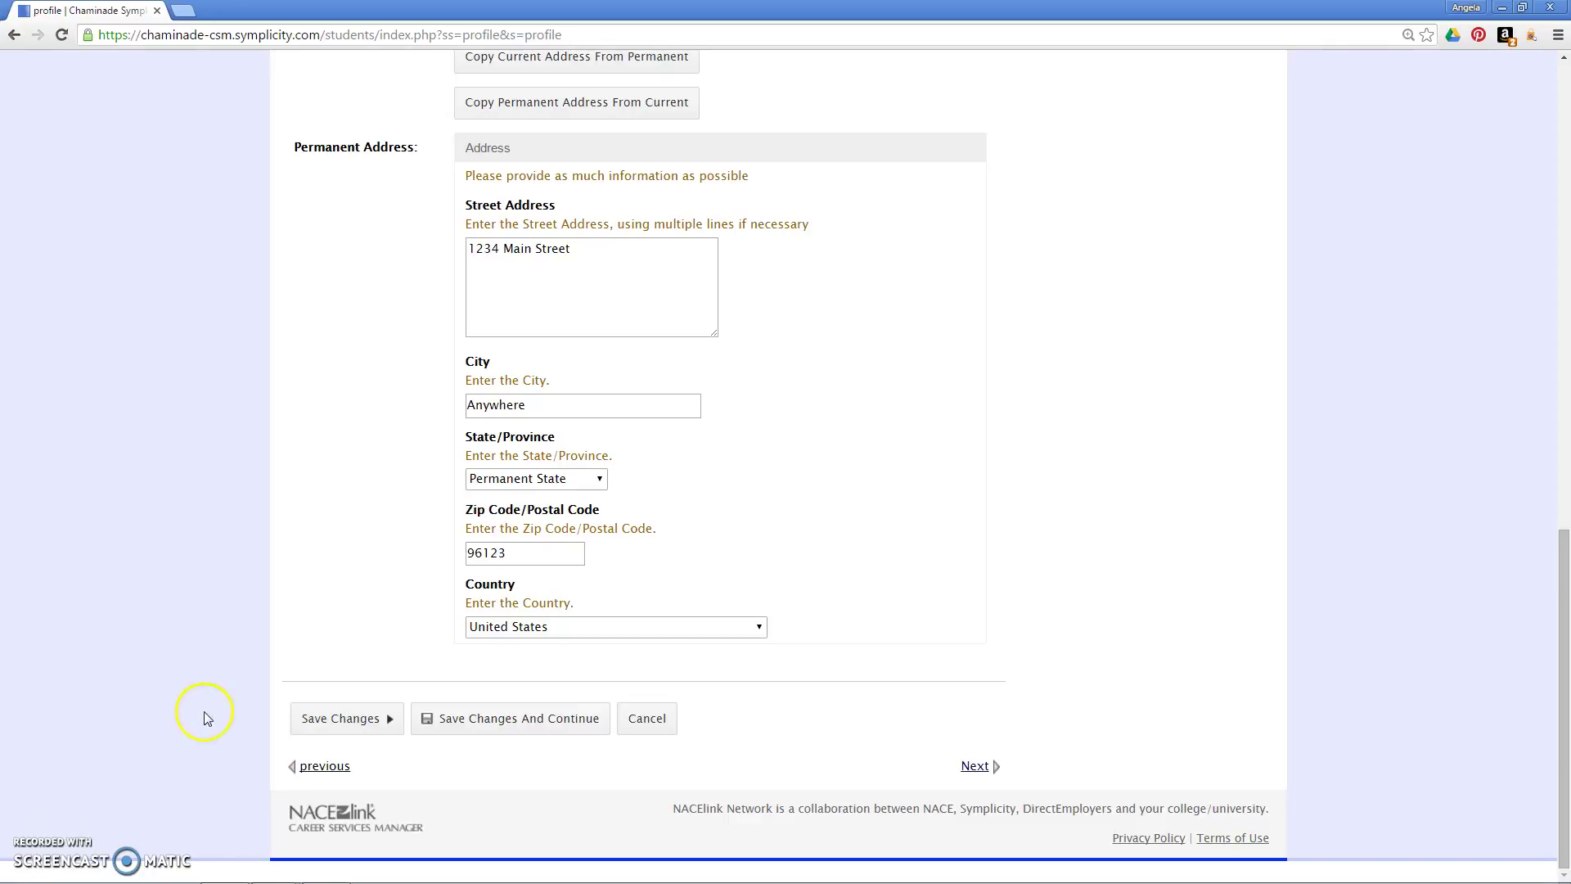
left_click(974, 767)
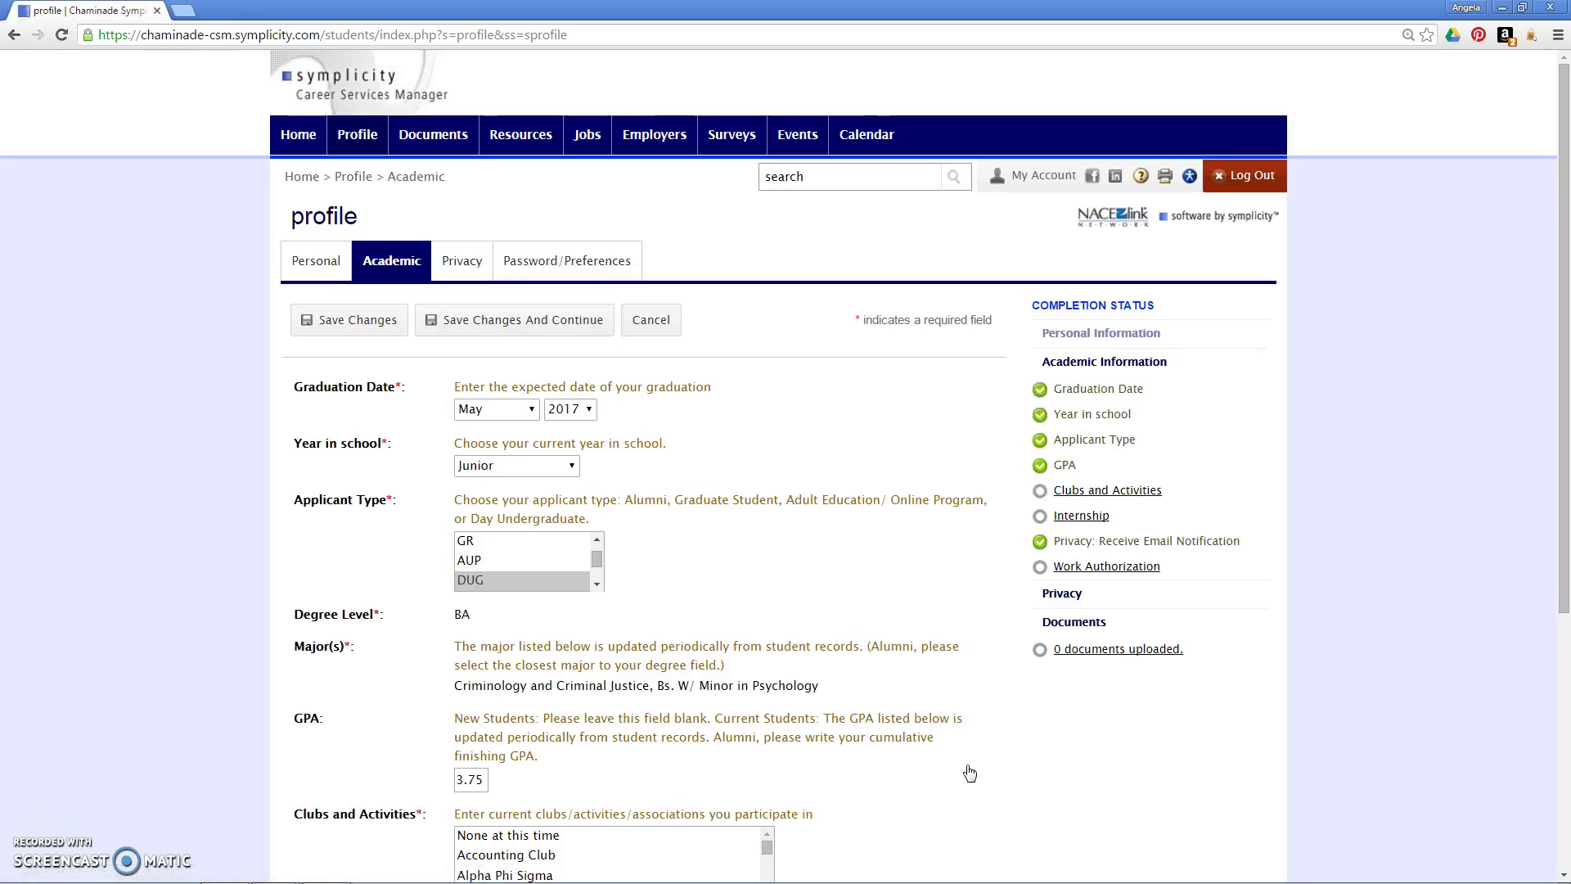
Step: Keep May as the graduation month
left_click(499, 416)
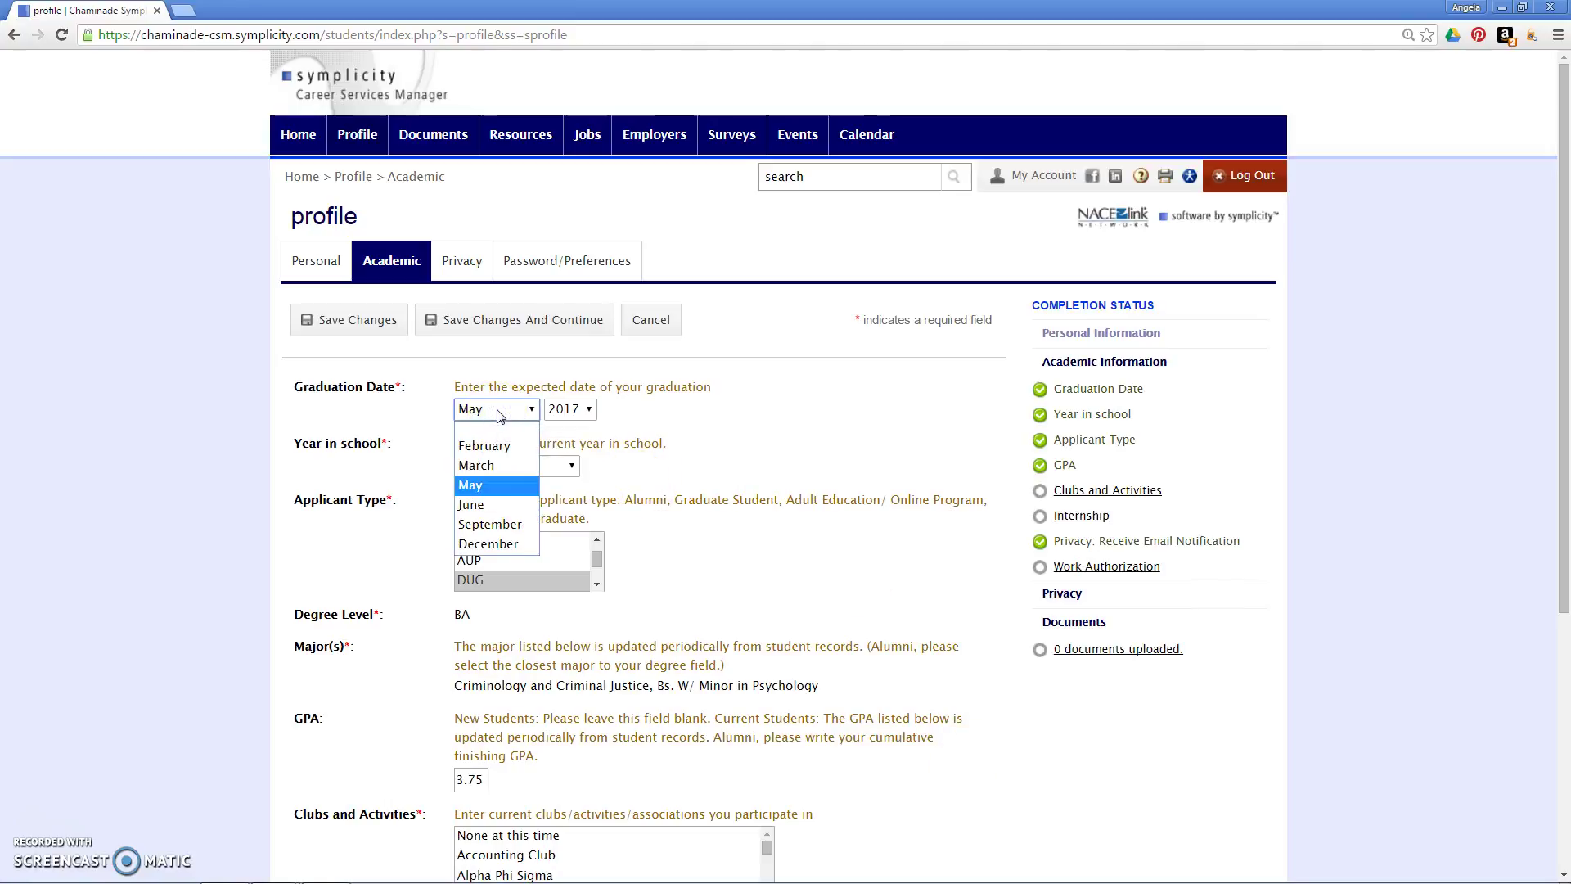
left_click(501, 416)
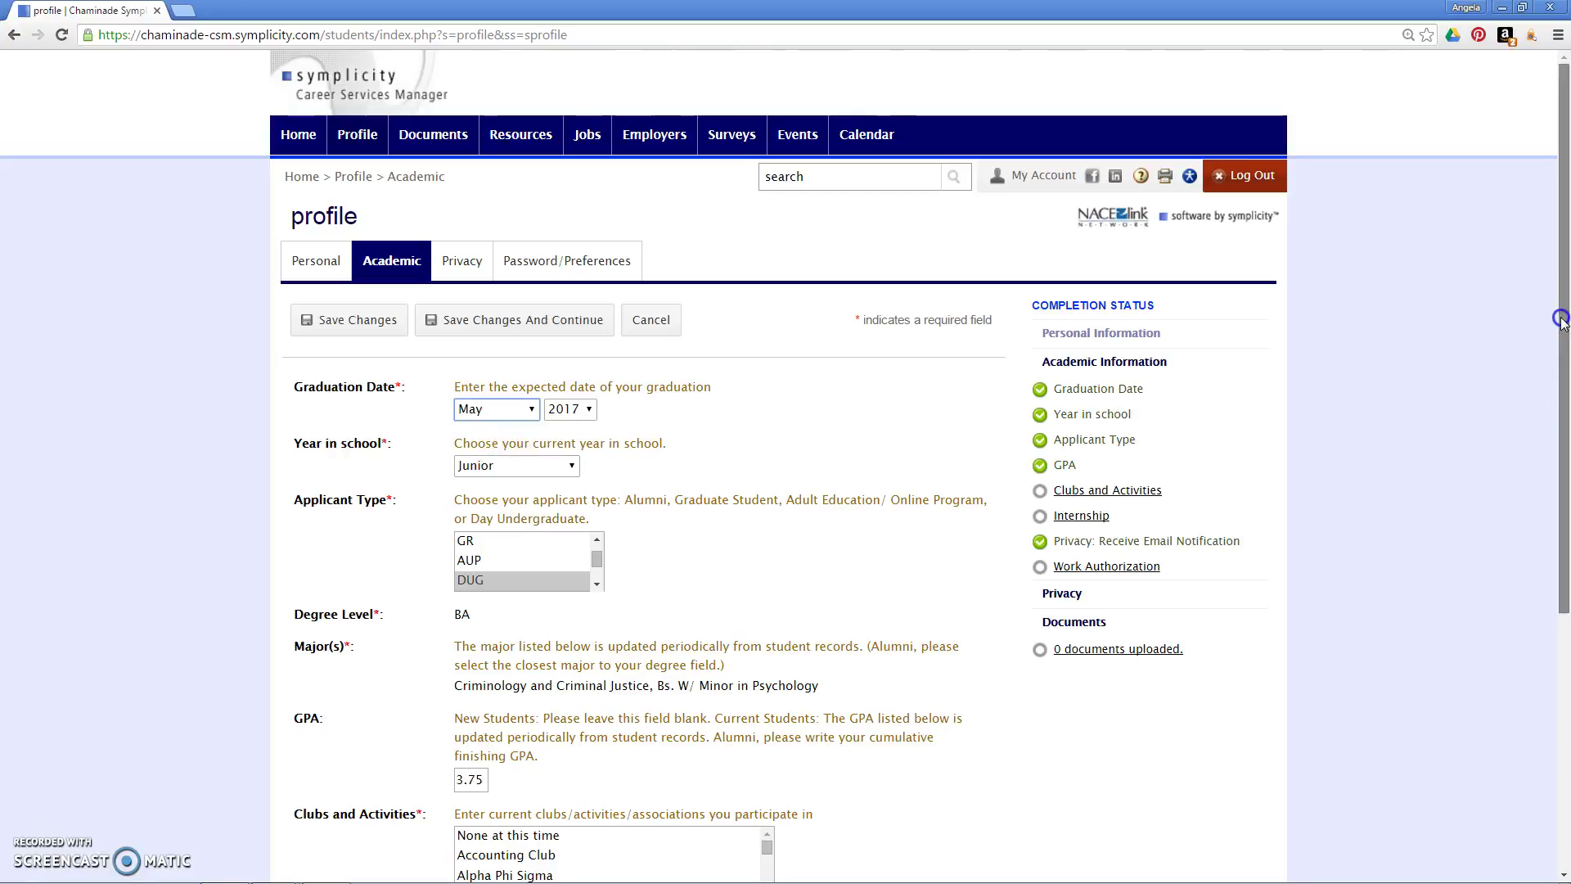
left_click_drag(1561, 321, 1561, 492)
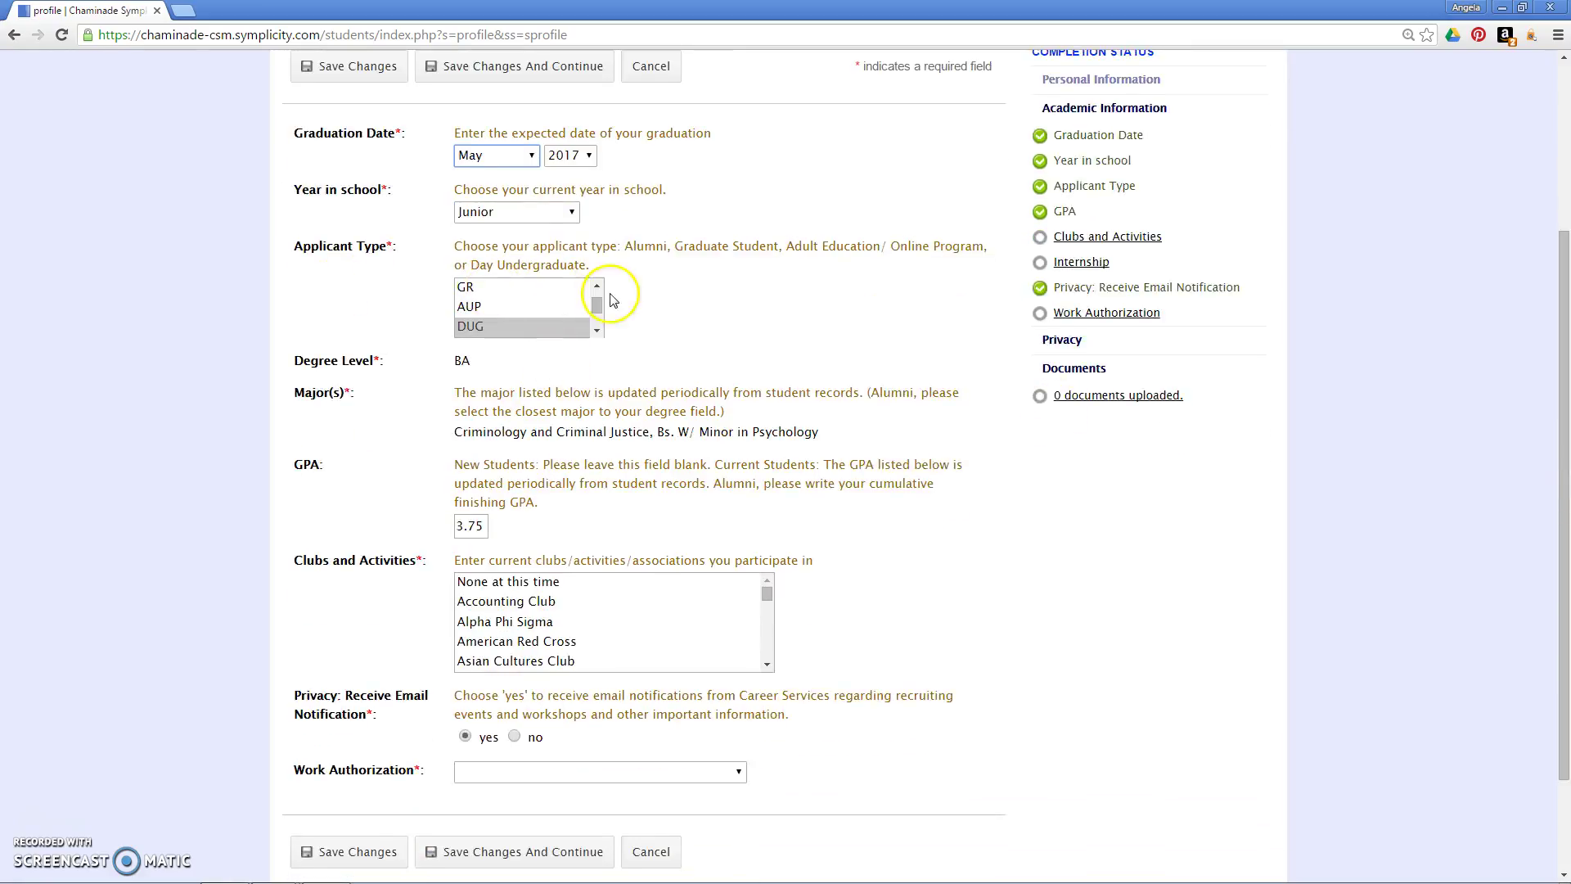
mouse_move(599, 304)
left_mouse_down()
mouse_move(596, 322)
mouse_move(596, 290)
left_mouse_up()
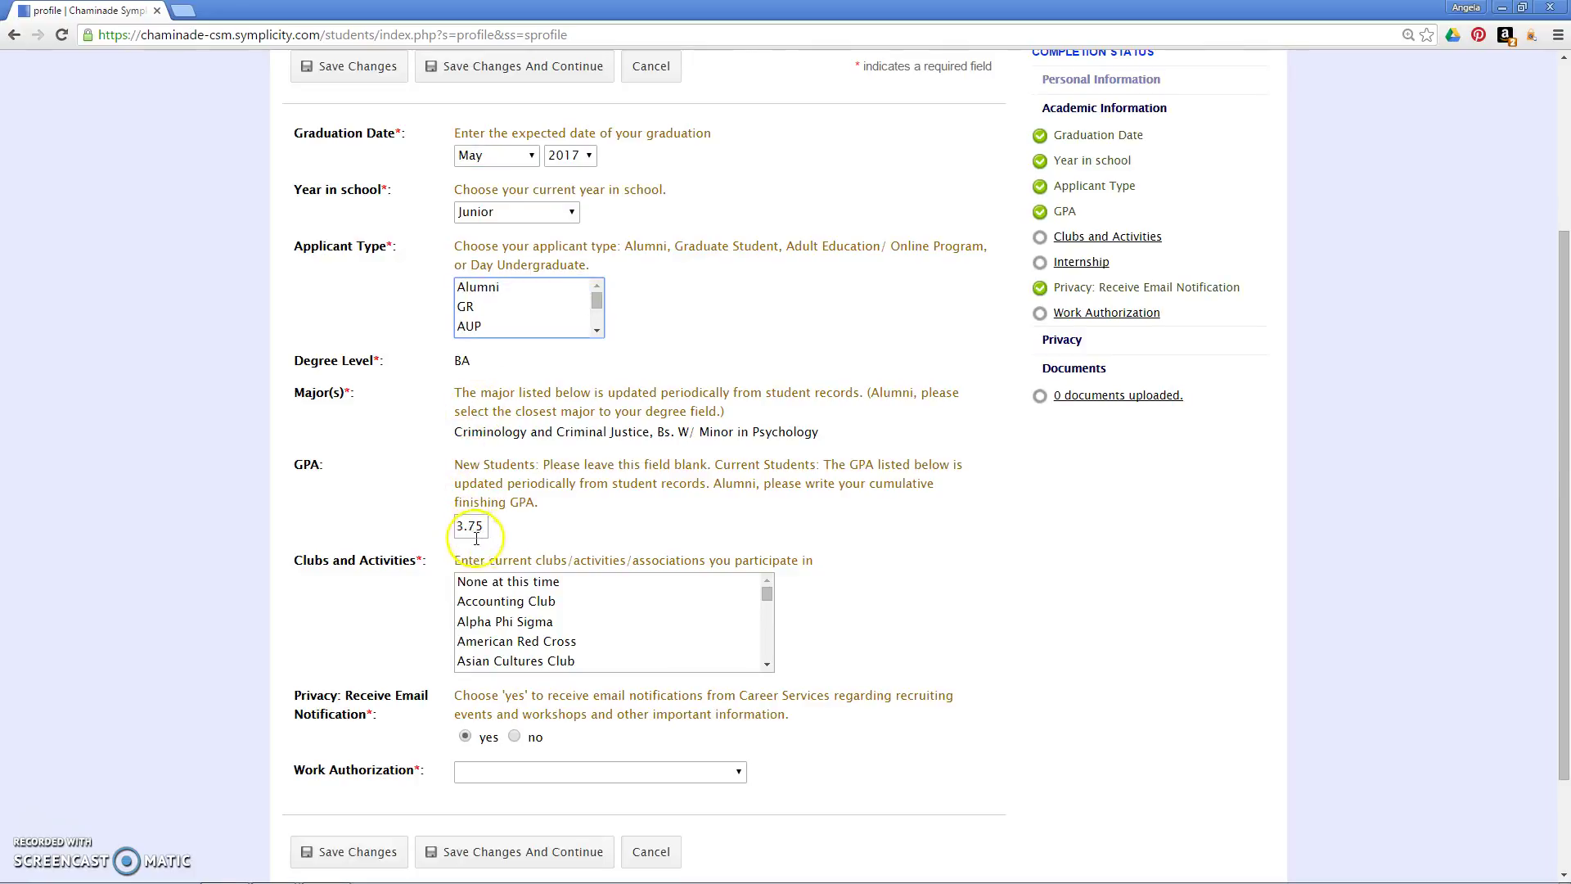
Step: Set Clubs and Activities to None at this time and Work Authorization to US Citizen
left_click(771, 602)
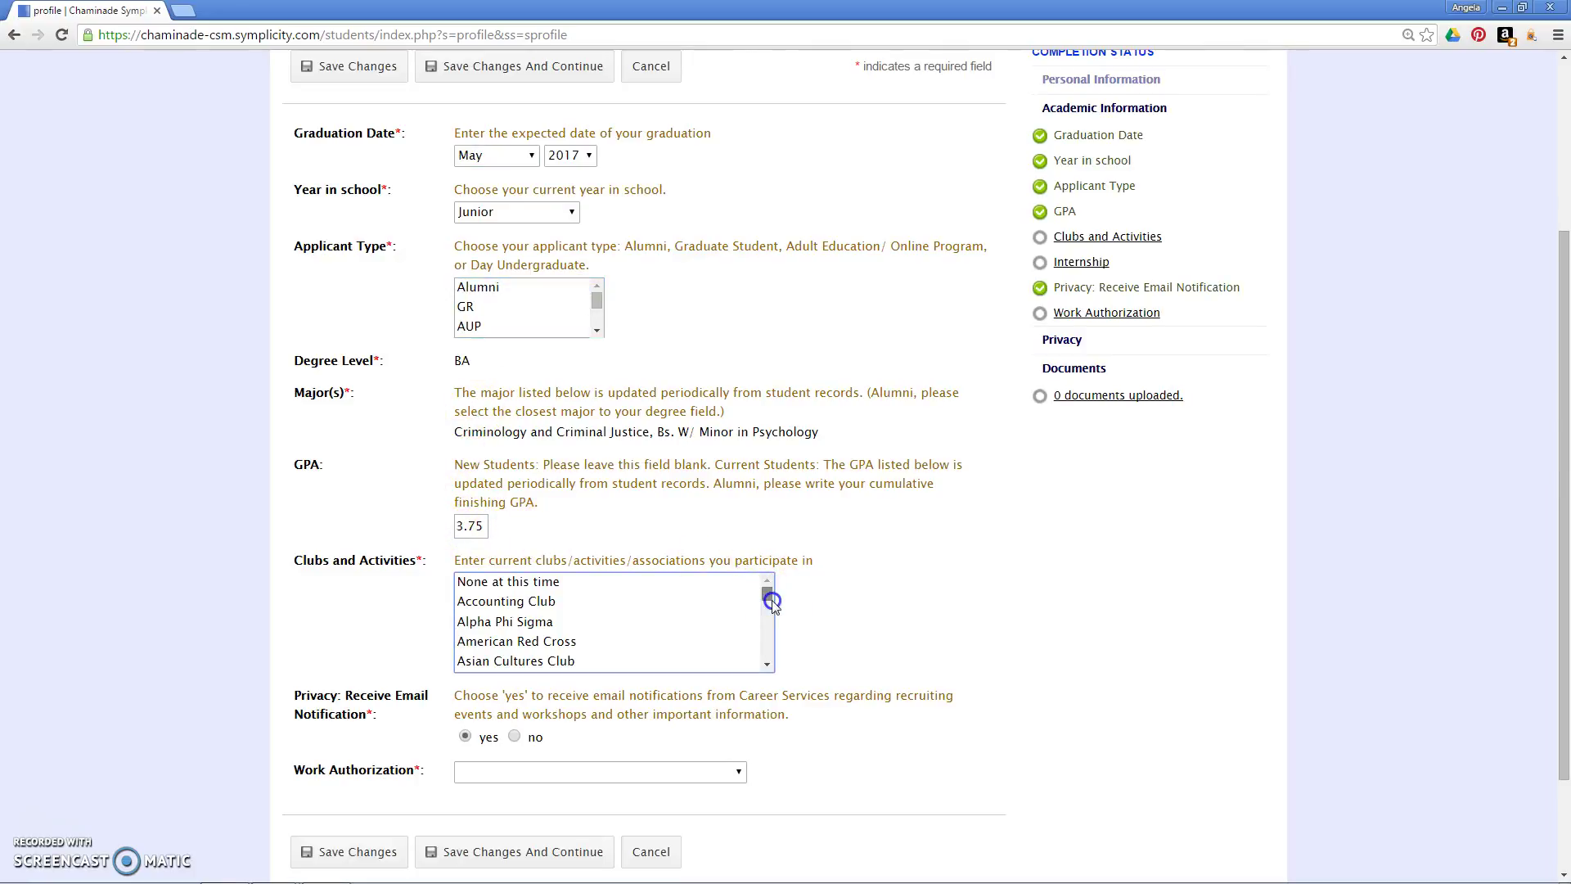
mouse_move(774, 605)
left_mouse_down()
mouse_move(773, 630)
mouse_move(767, 596)
left_mouse_up()
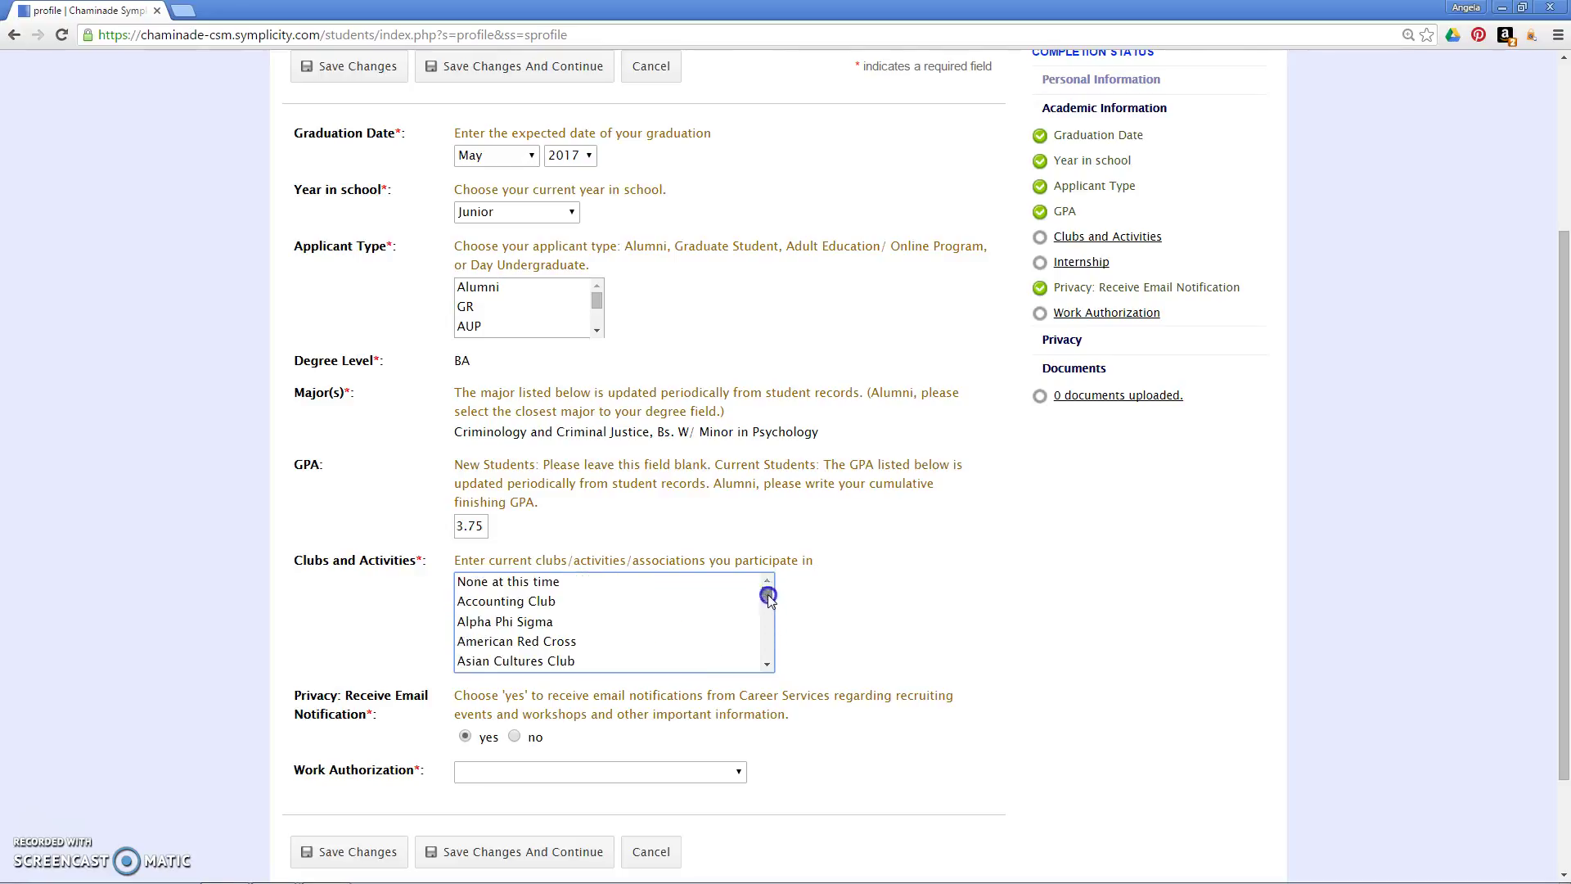
left_click(508, 581)
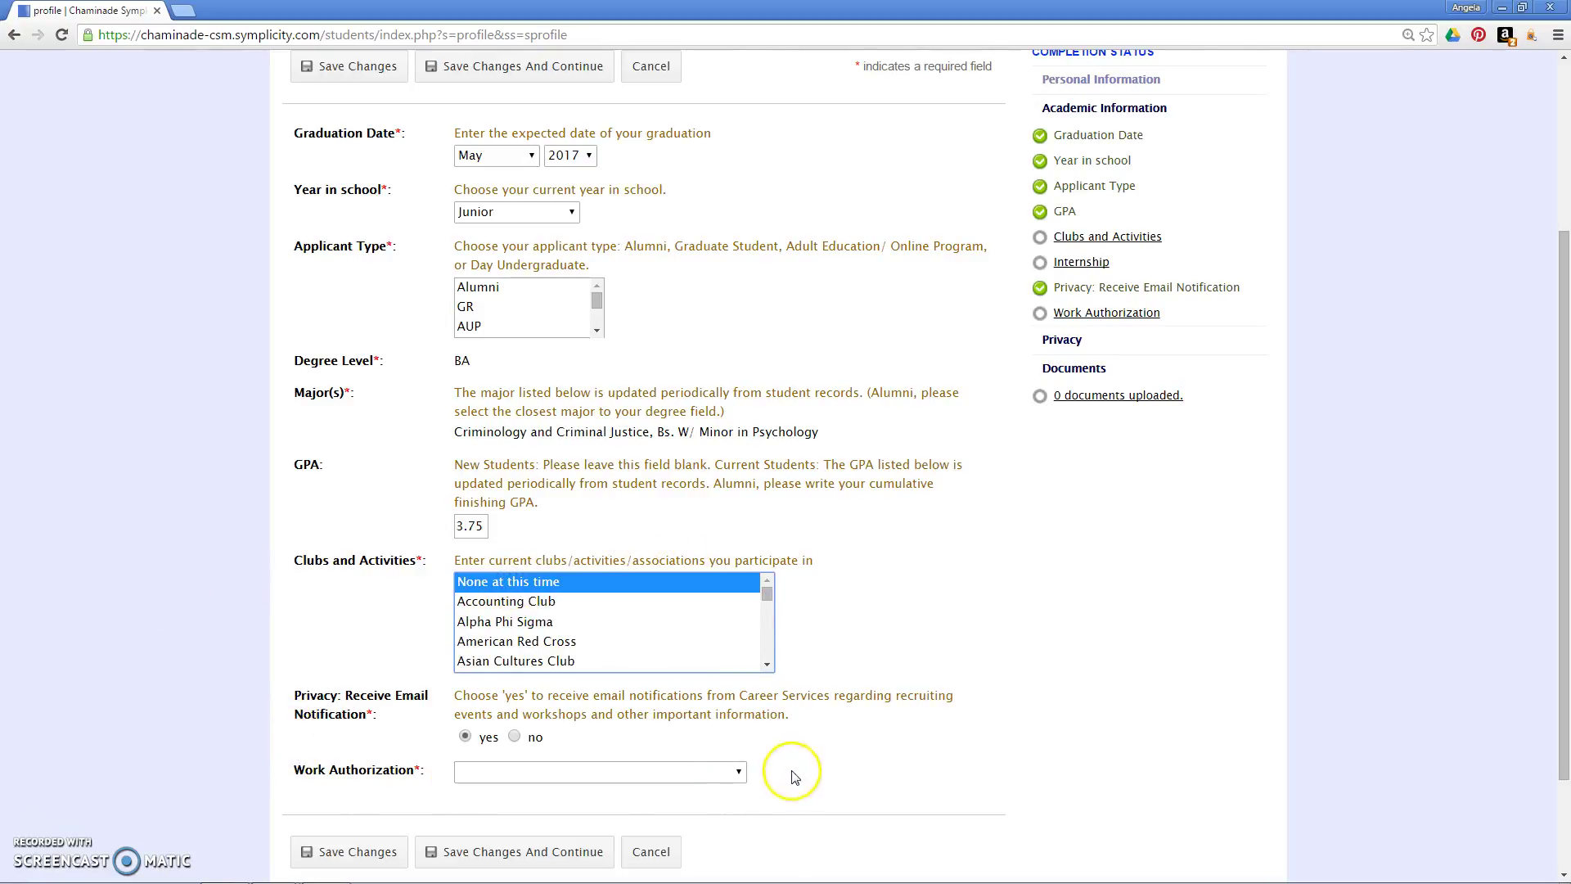
left_click(737, 775)
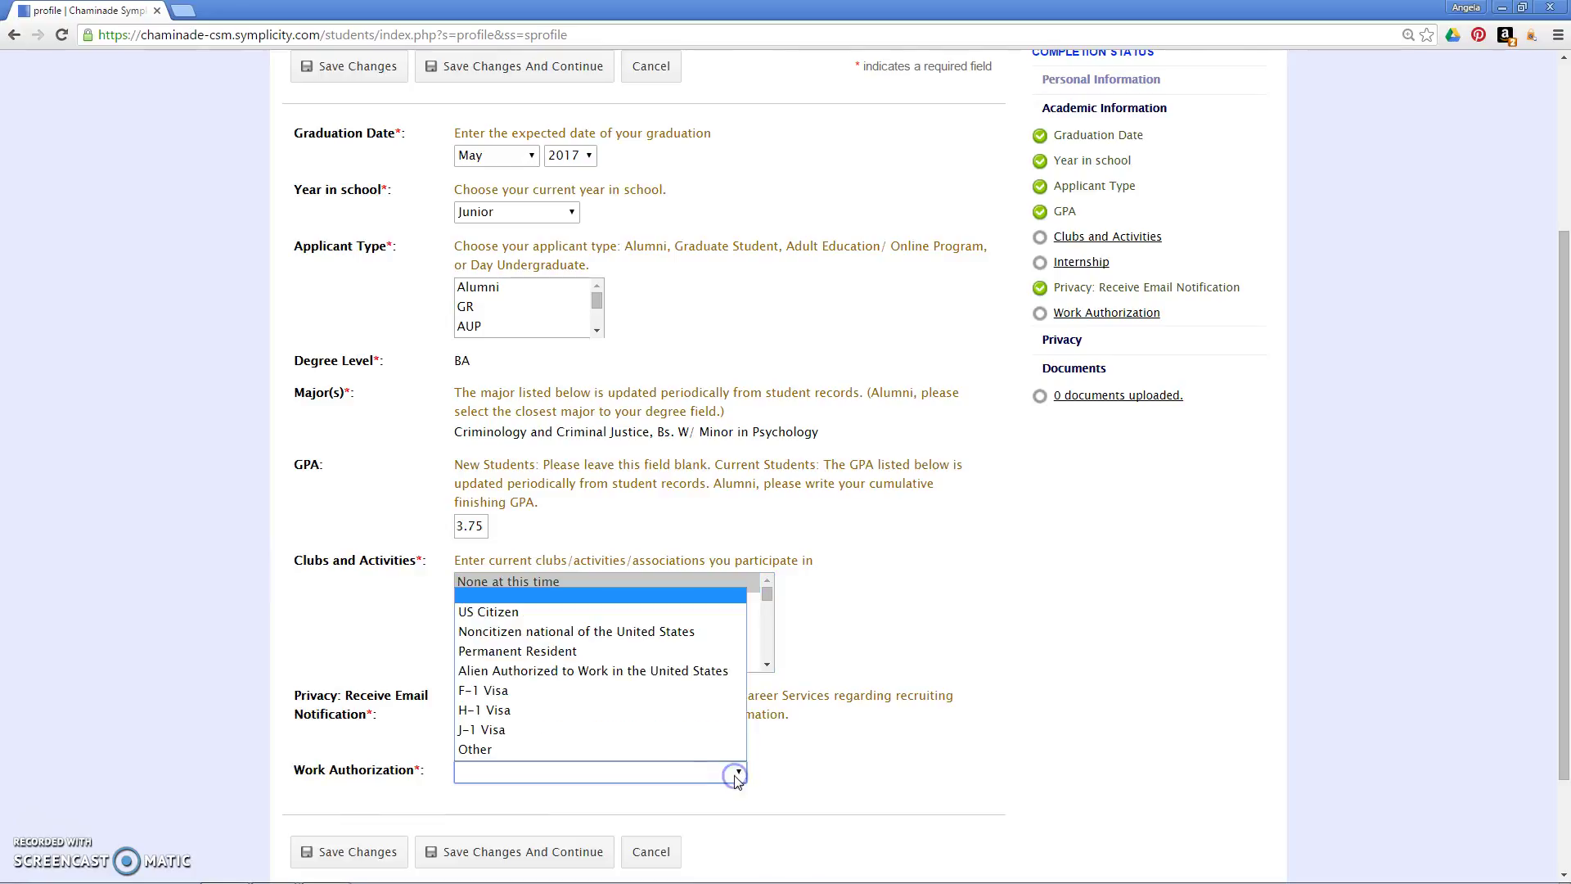
left_click(645, 613)
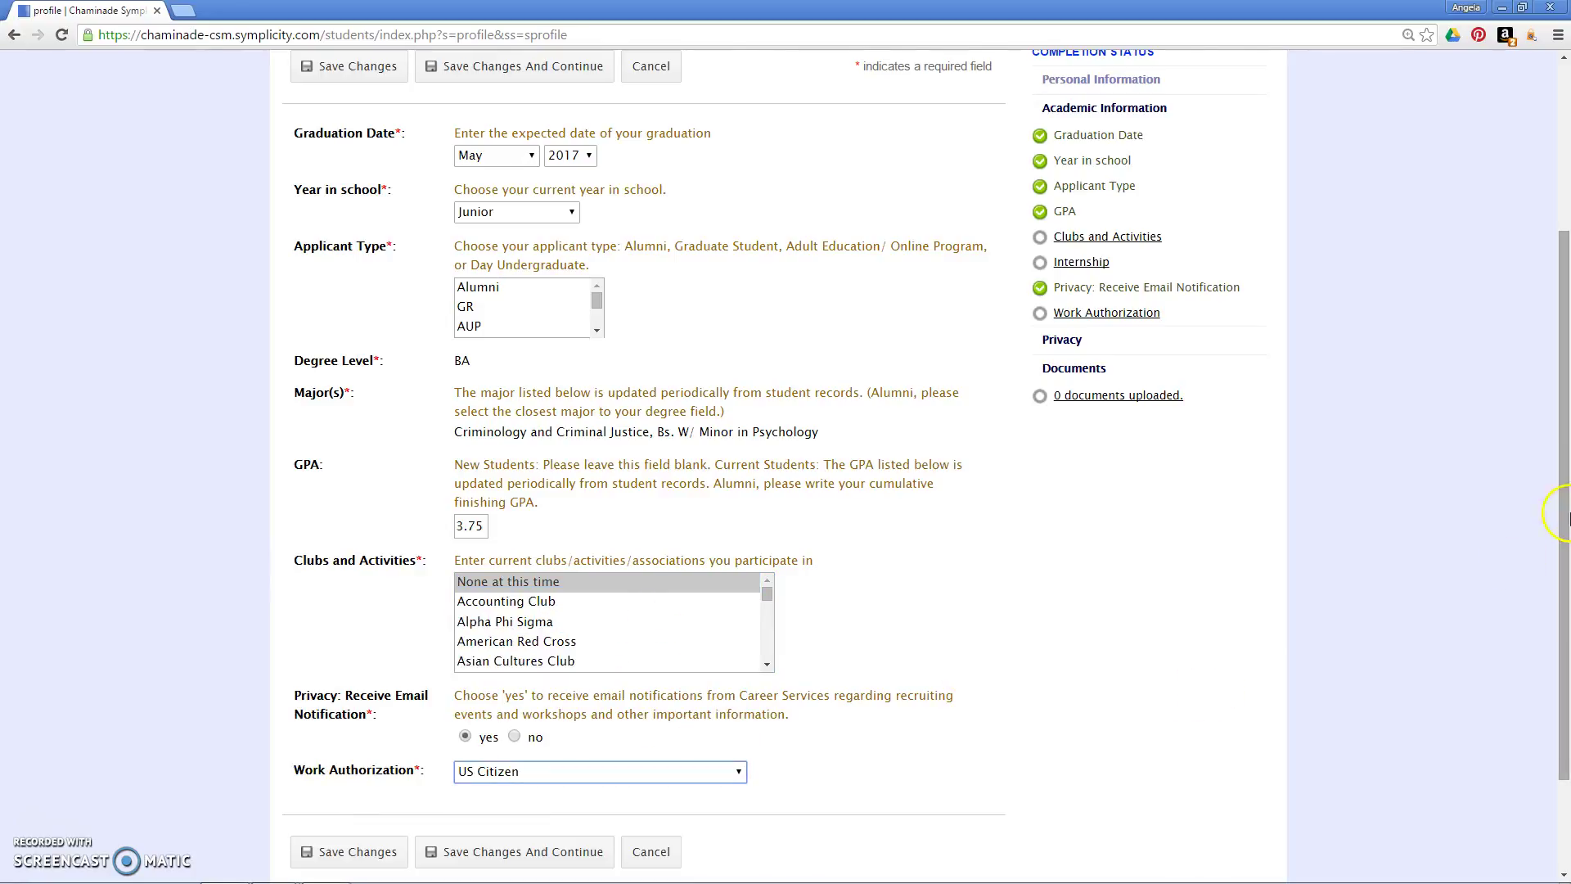
left_click_drag(1559, 489, 1559, 576)
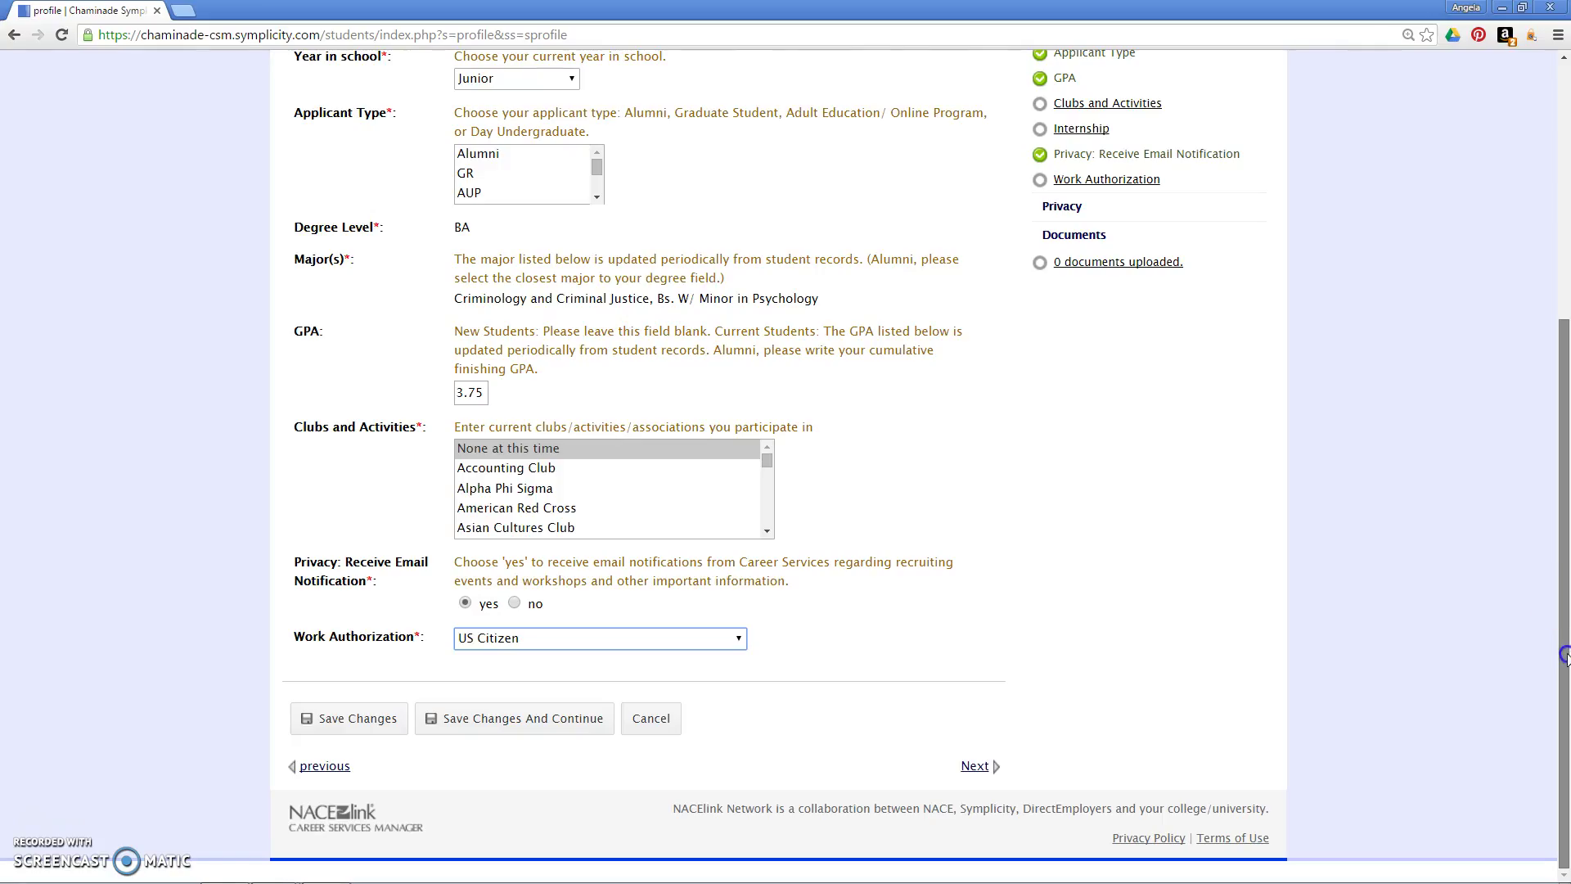
Step: On the Privacy section, set Receive Email Job Blasts to yes
left_click(977, 767)
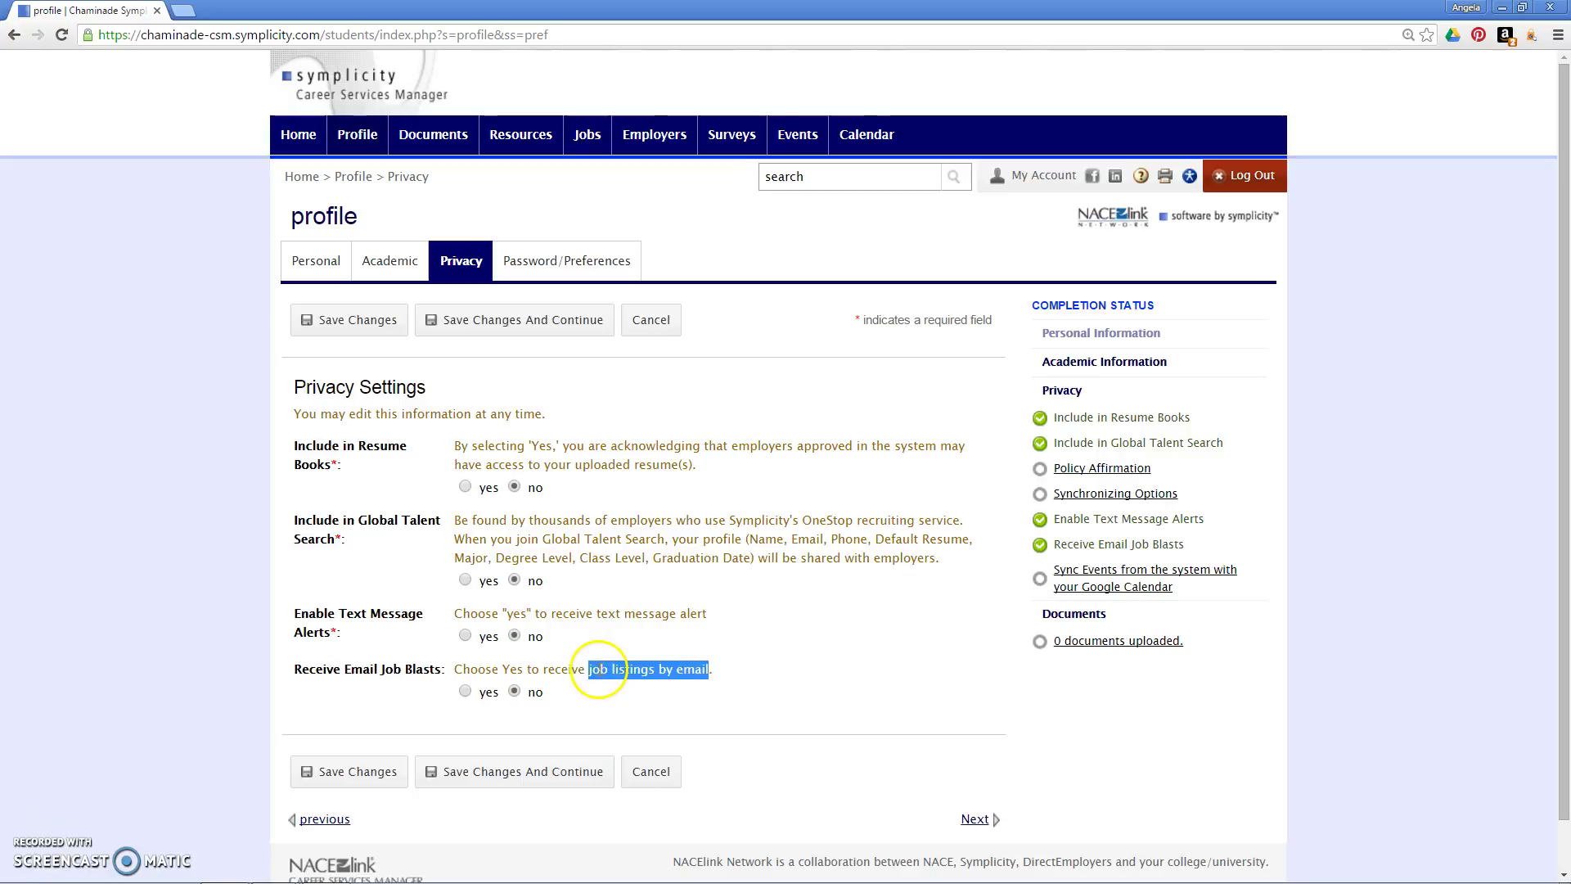
left_click(599, 669)
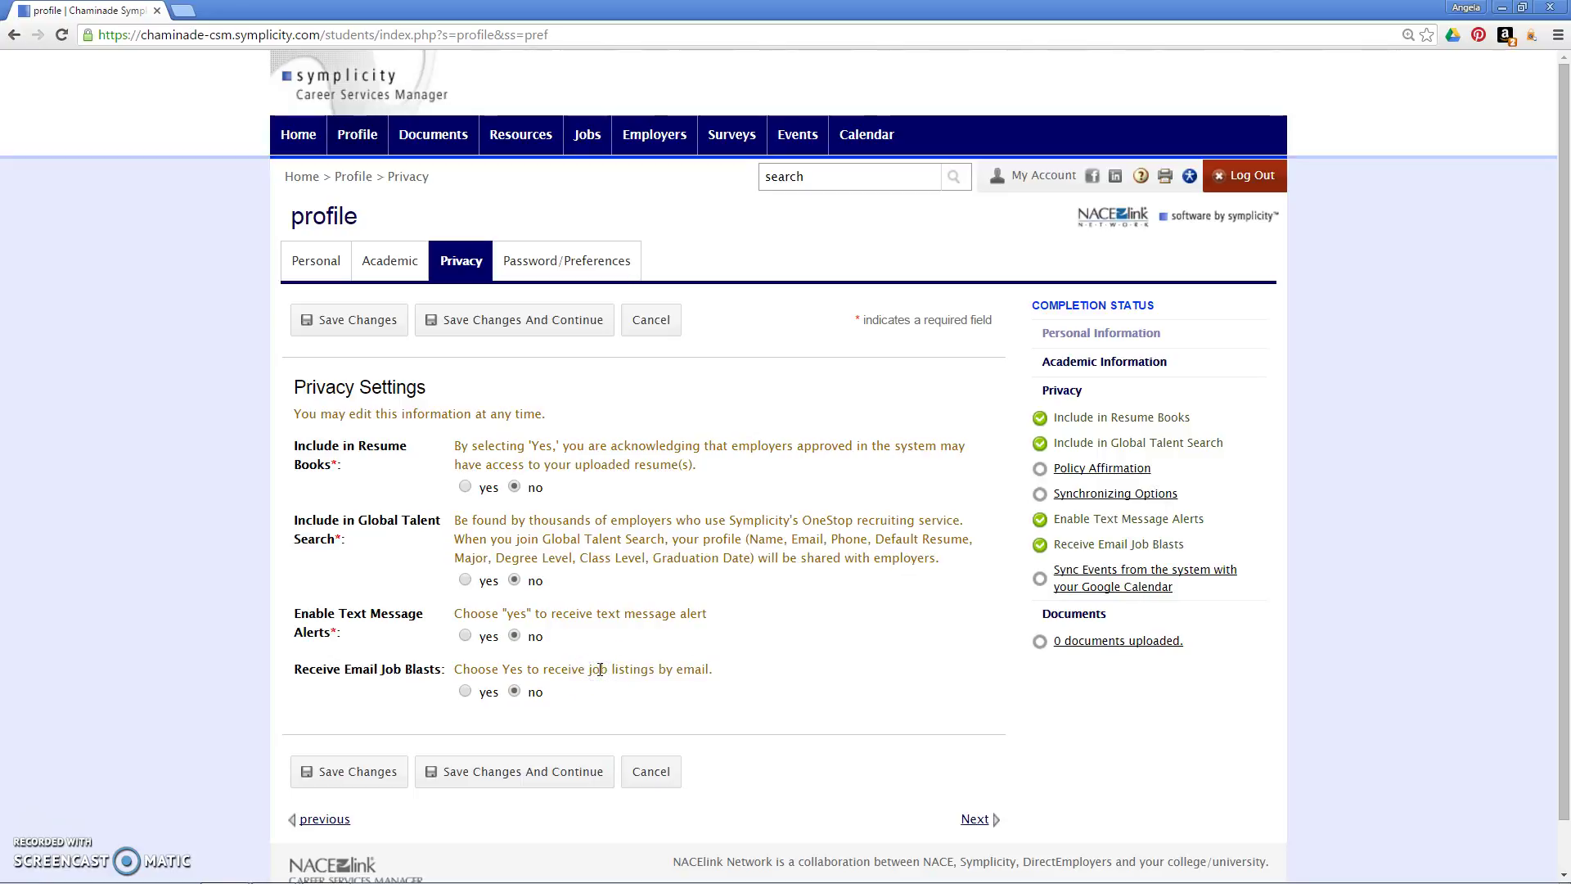
left_click(464, 691)
Step: Continue past the empty Documents page to the Jobs postings list
left_click(975, 821)
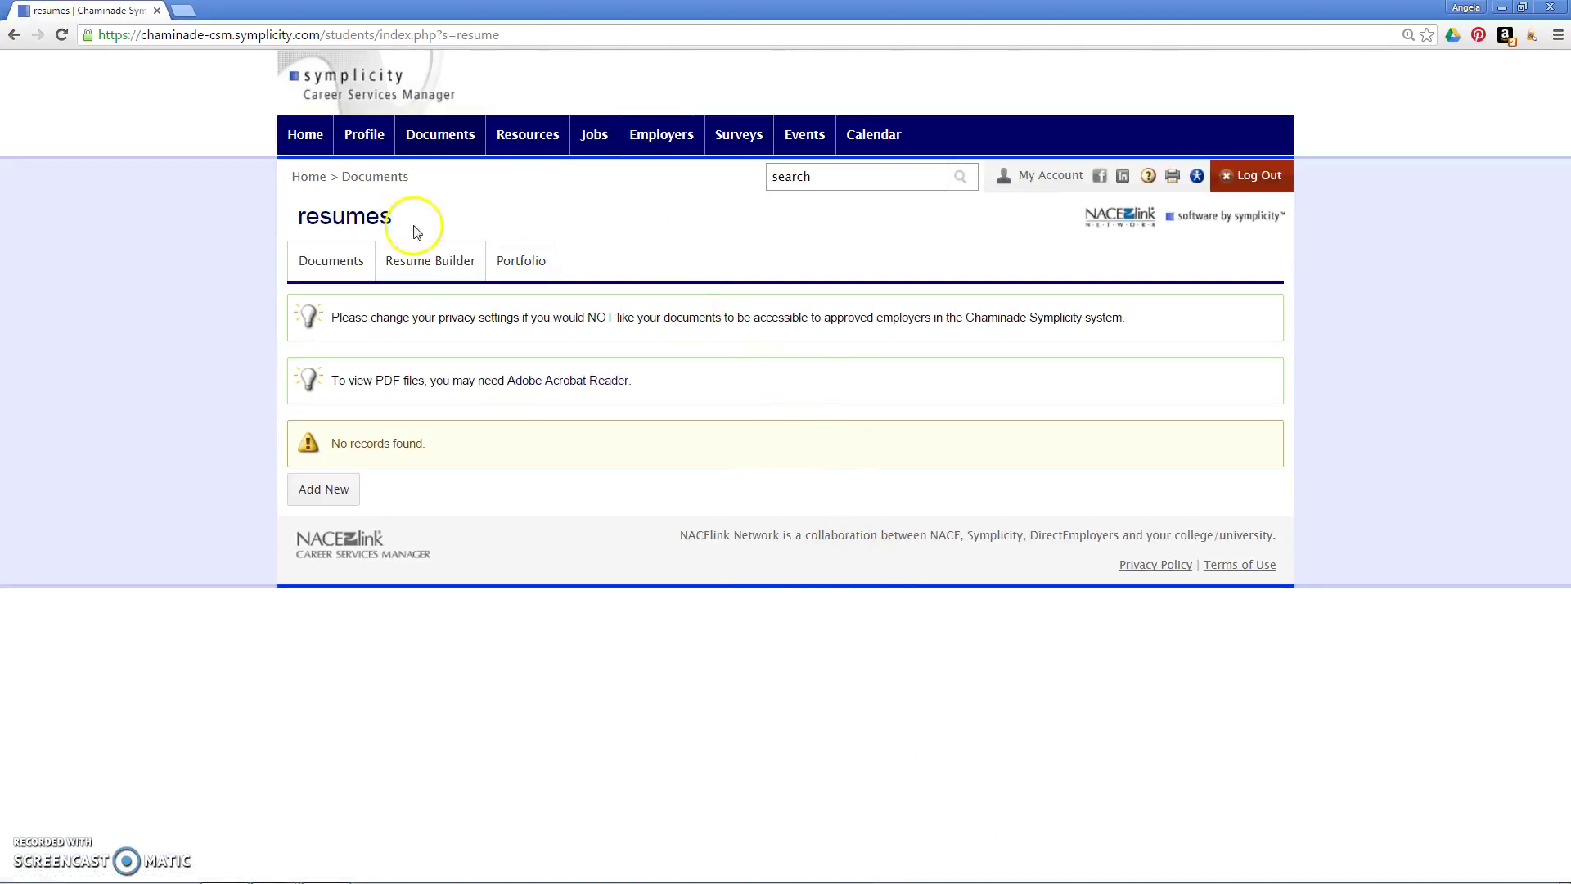
mouse_move(573, 137)
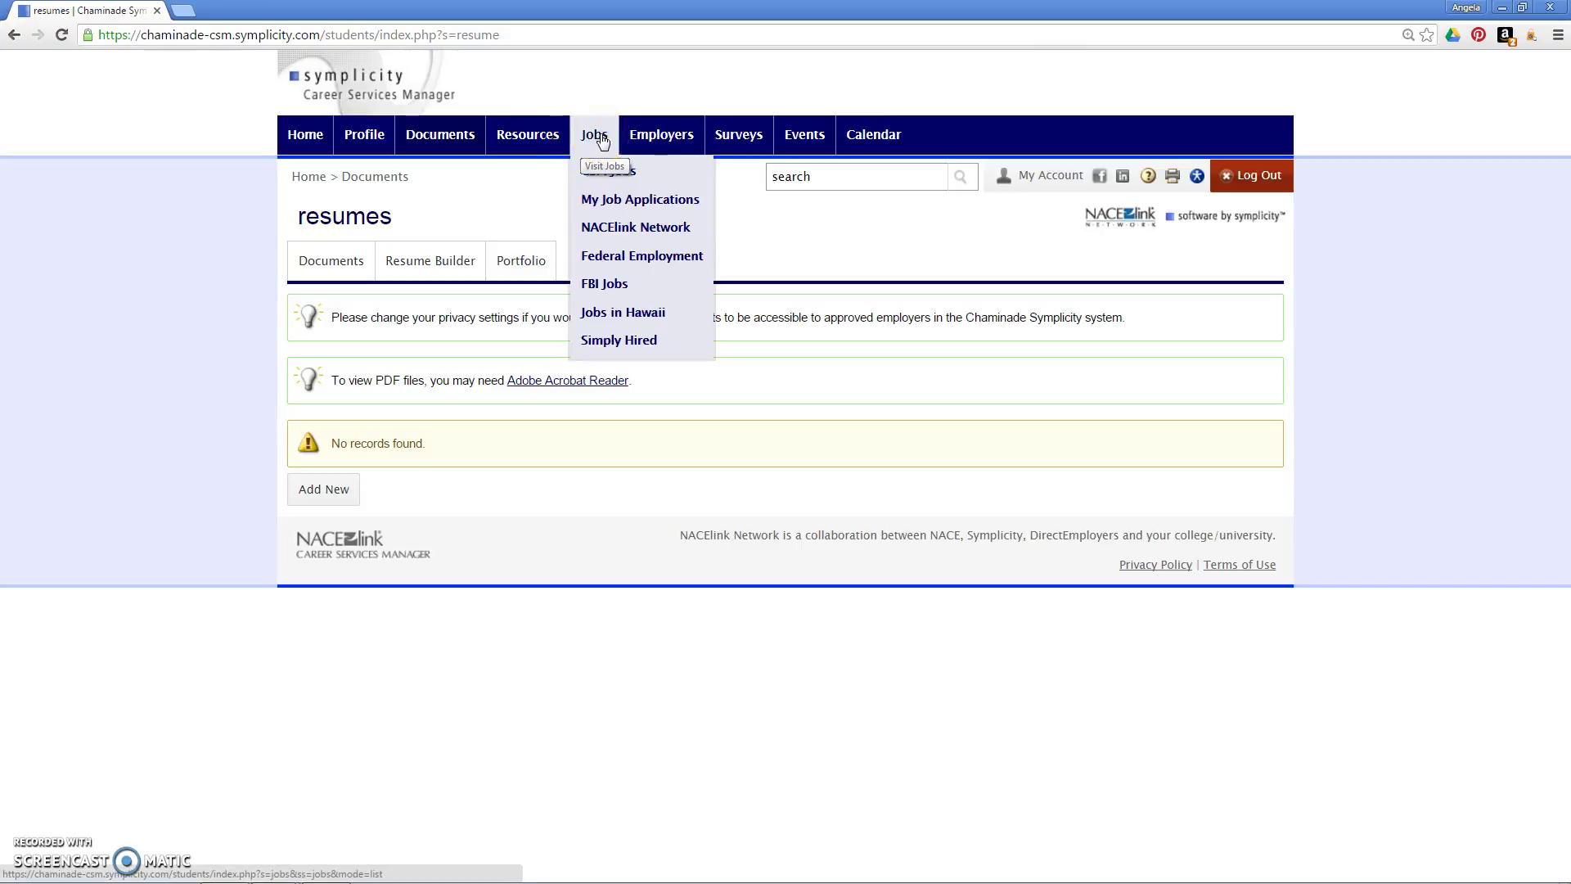
left_click(602, 139)
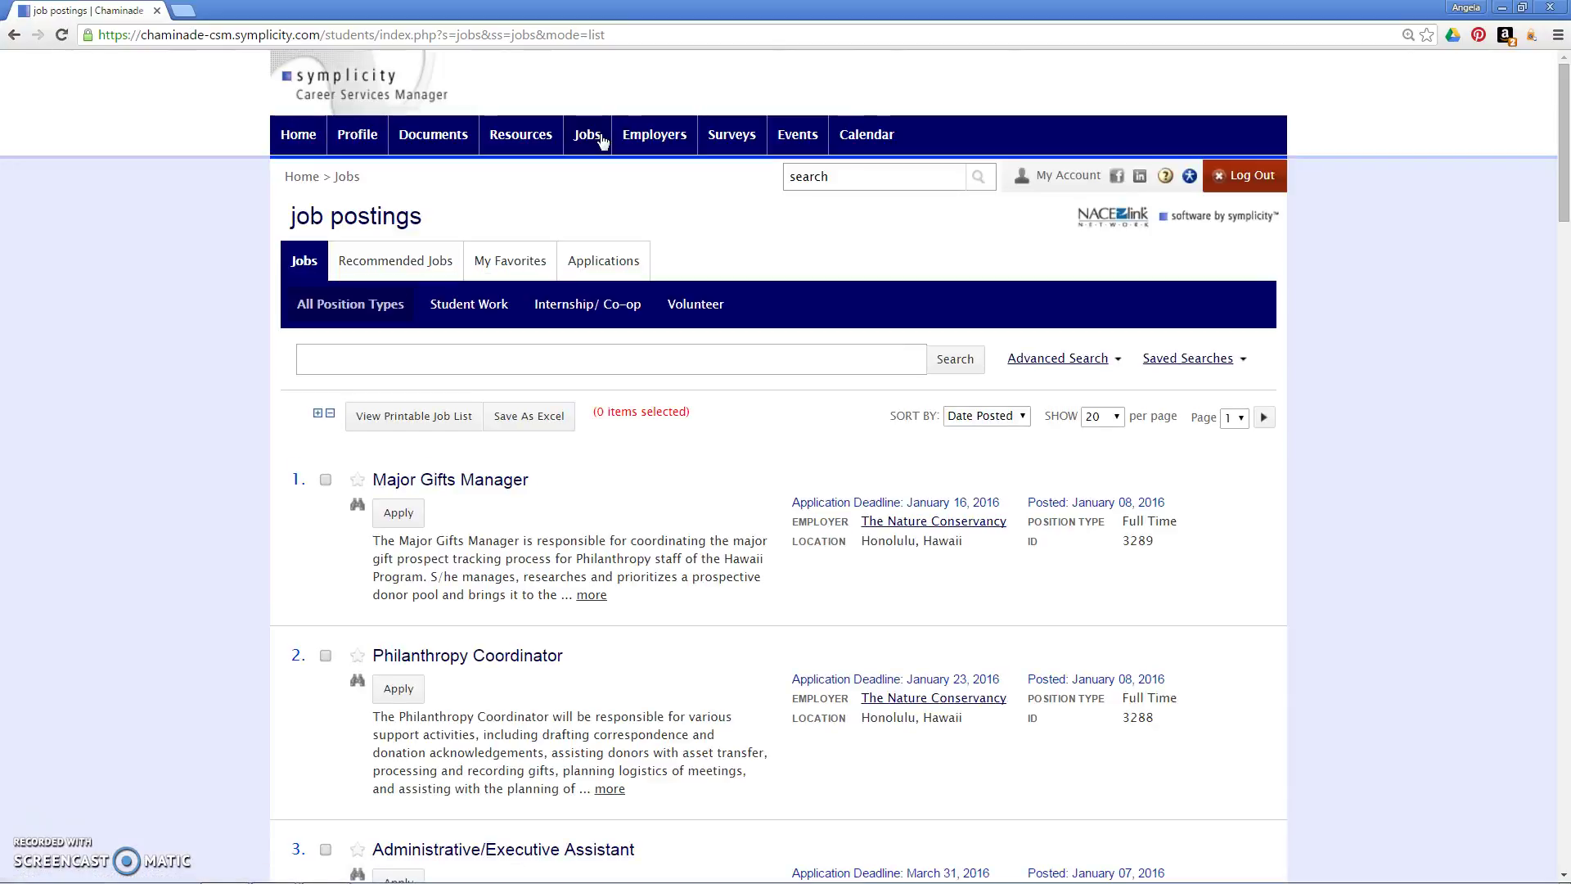
mouse_move(602, 139)
left_click(1565, 128)
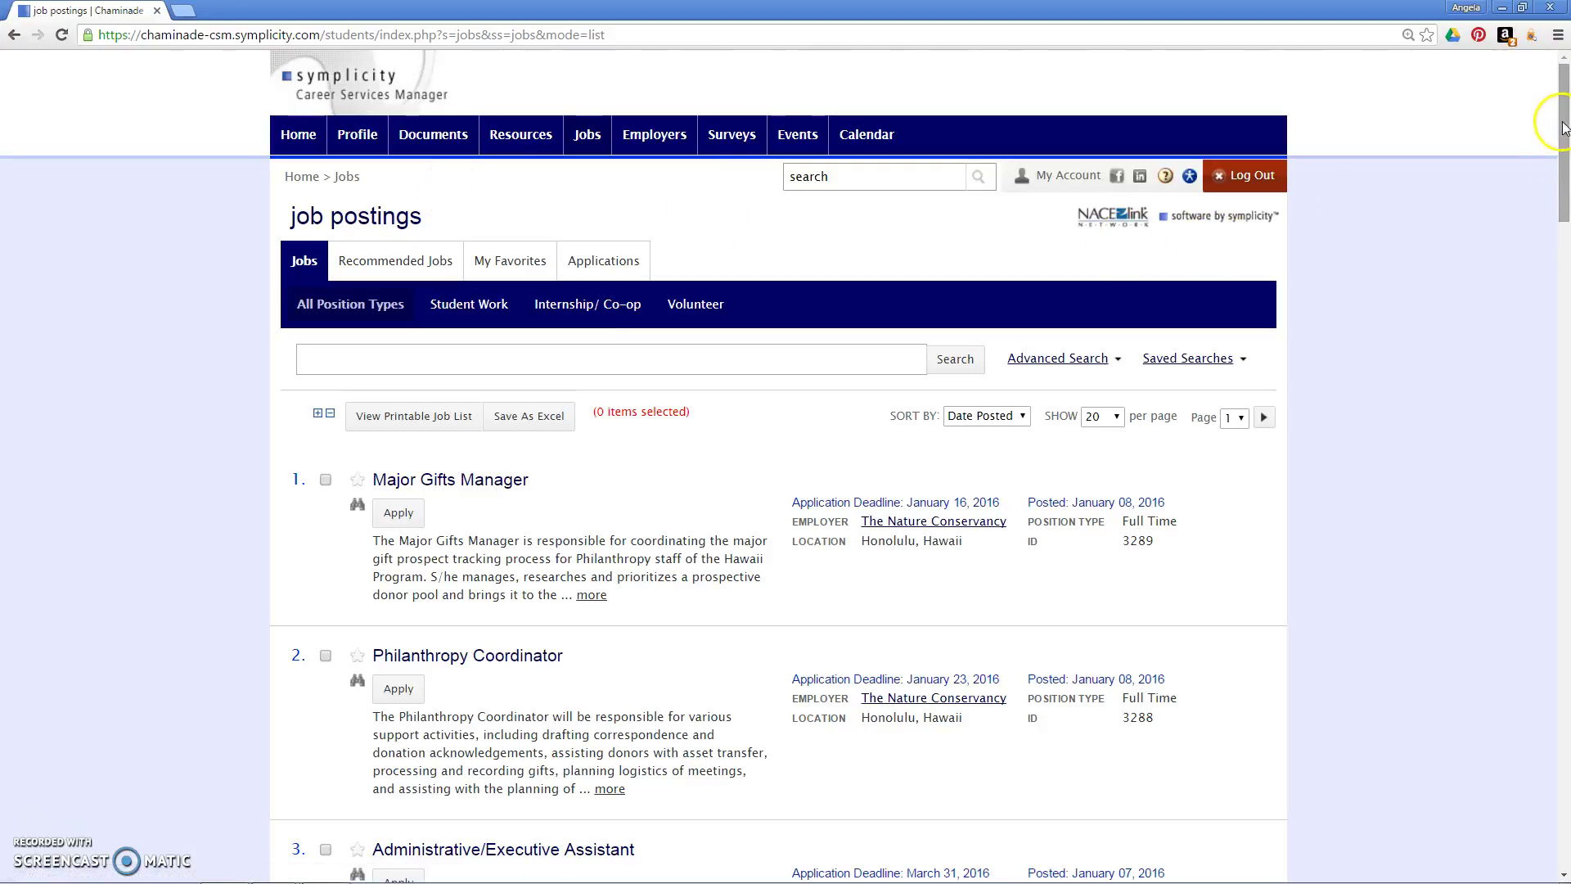
mouse_move(1565, 128)
left_mouse_down()
mouse_move(1565, 576)
mouse_move(1547, 119)
left_mouse_up()
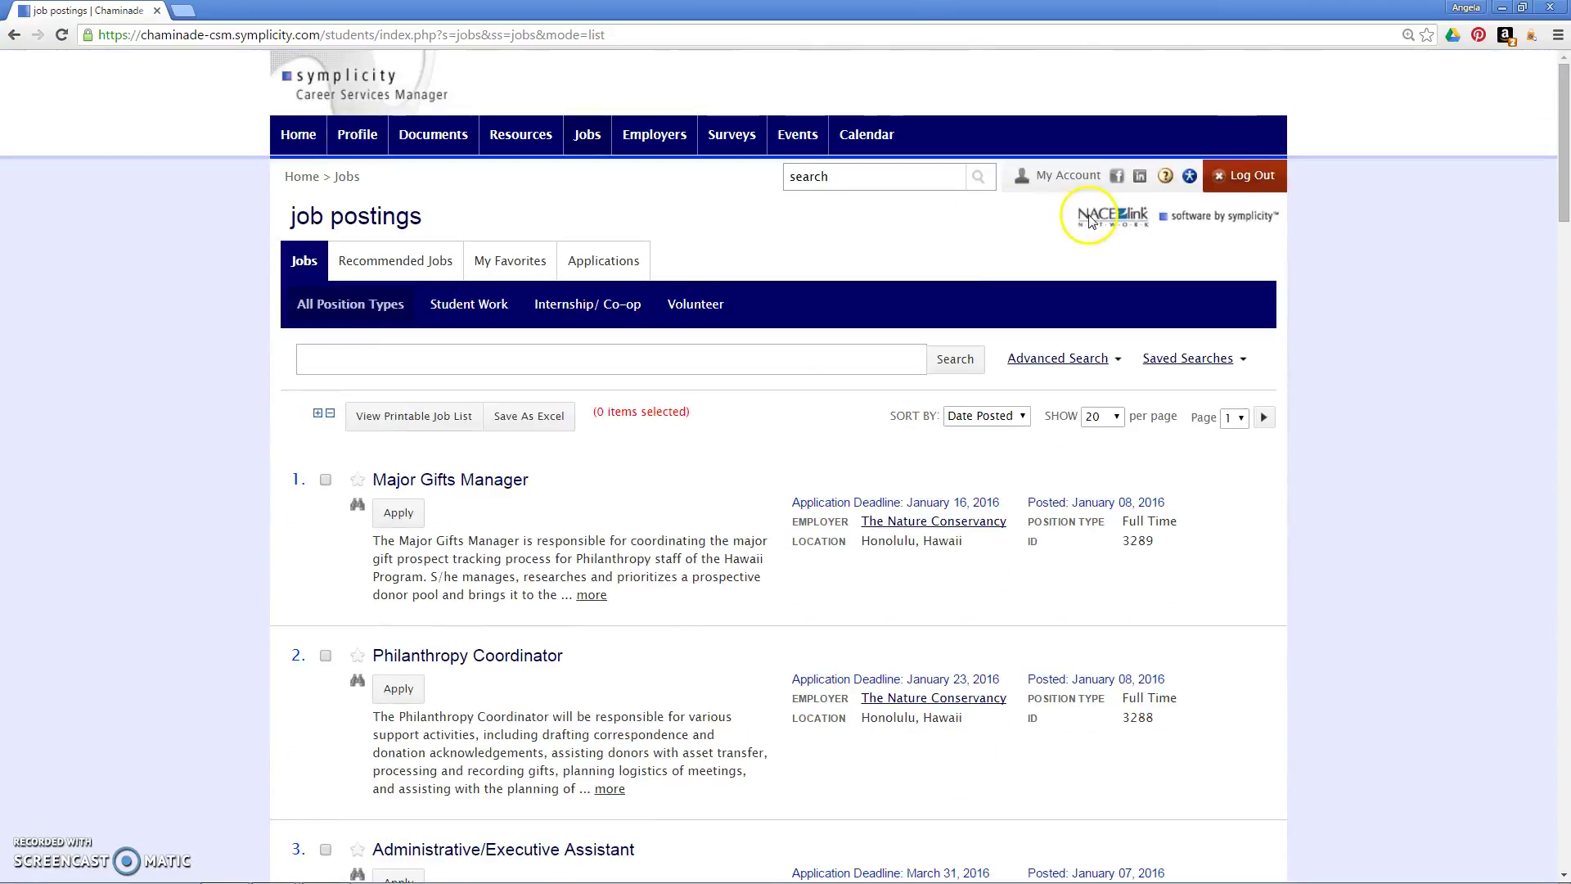
Step: Filter jobs to Student Work, read the Tutor - Saint Louis School posting, then return
left_click(463, 320)
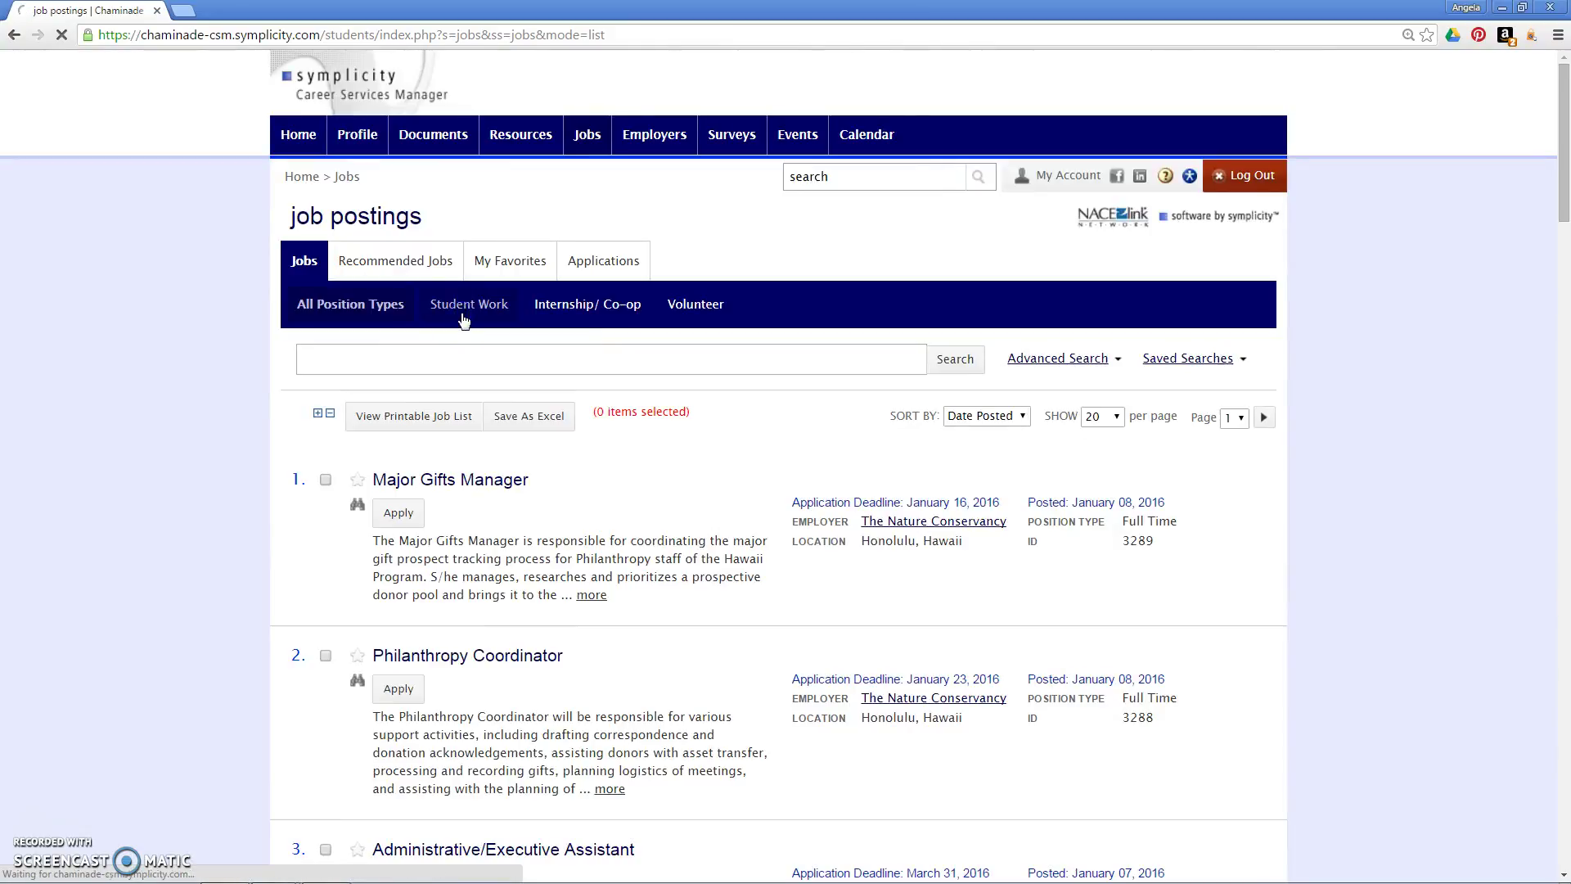
left_click(812, 345)
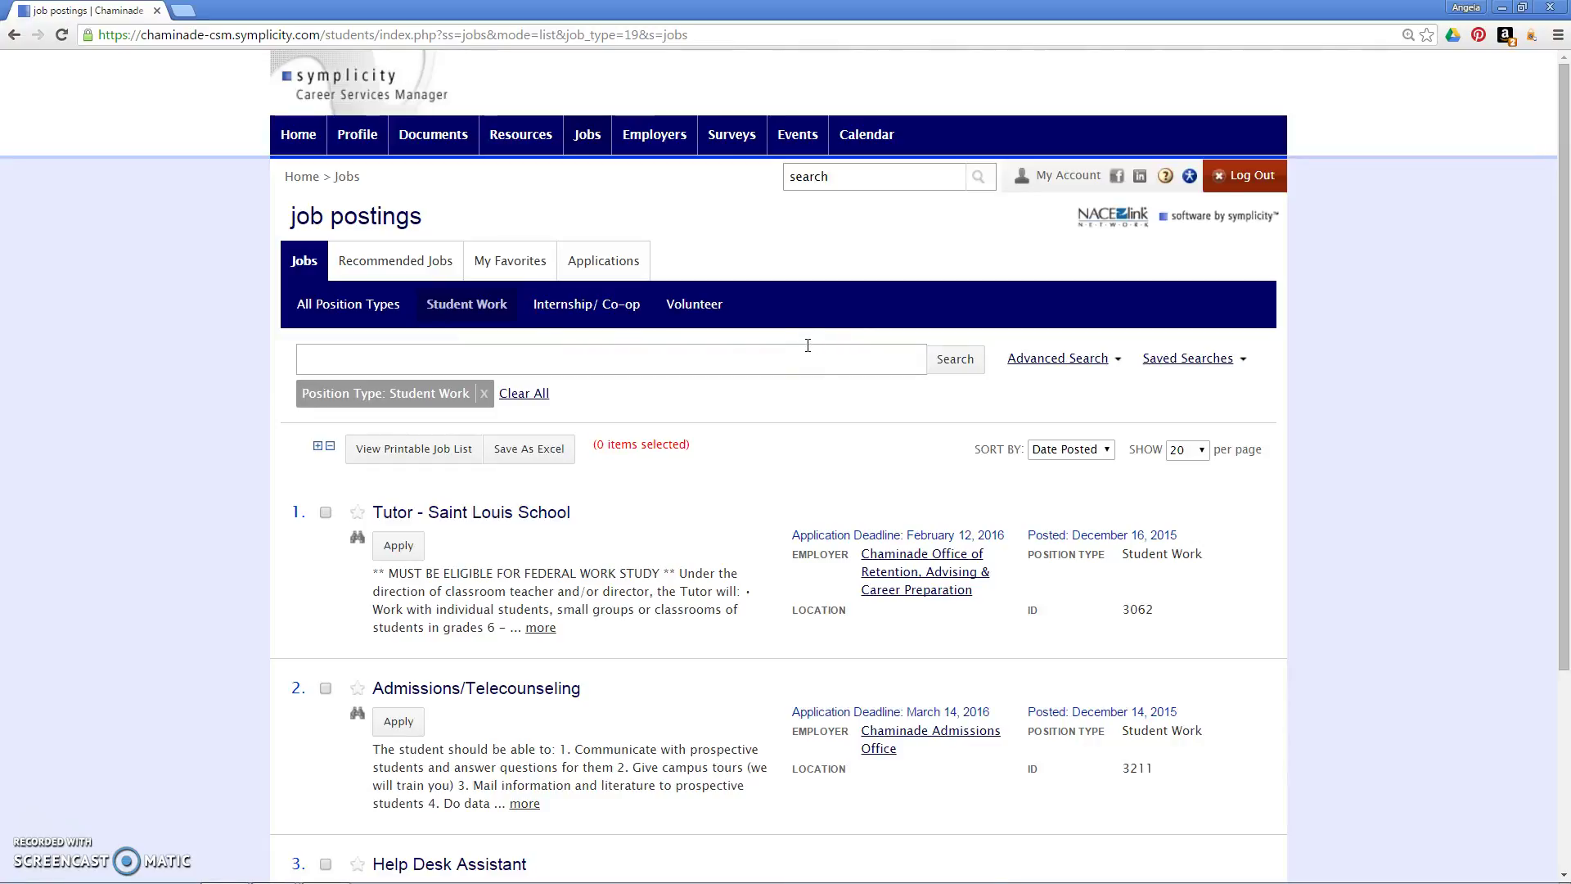
left_click(524, 519)
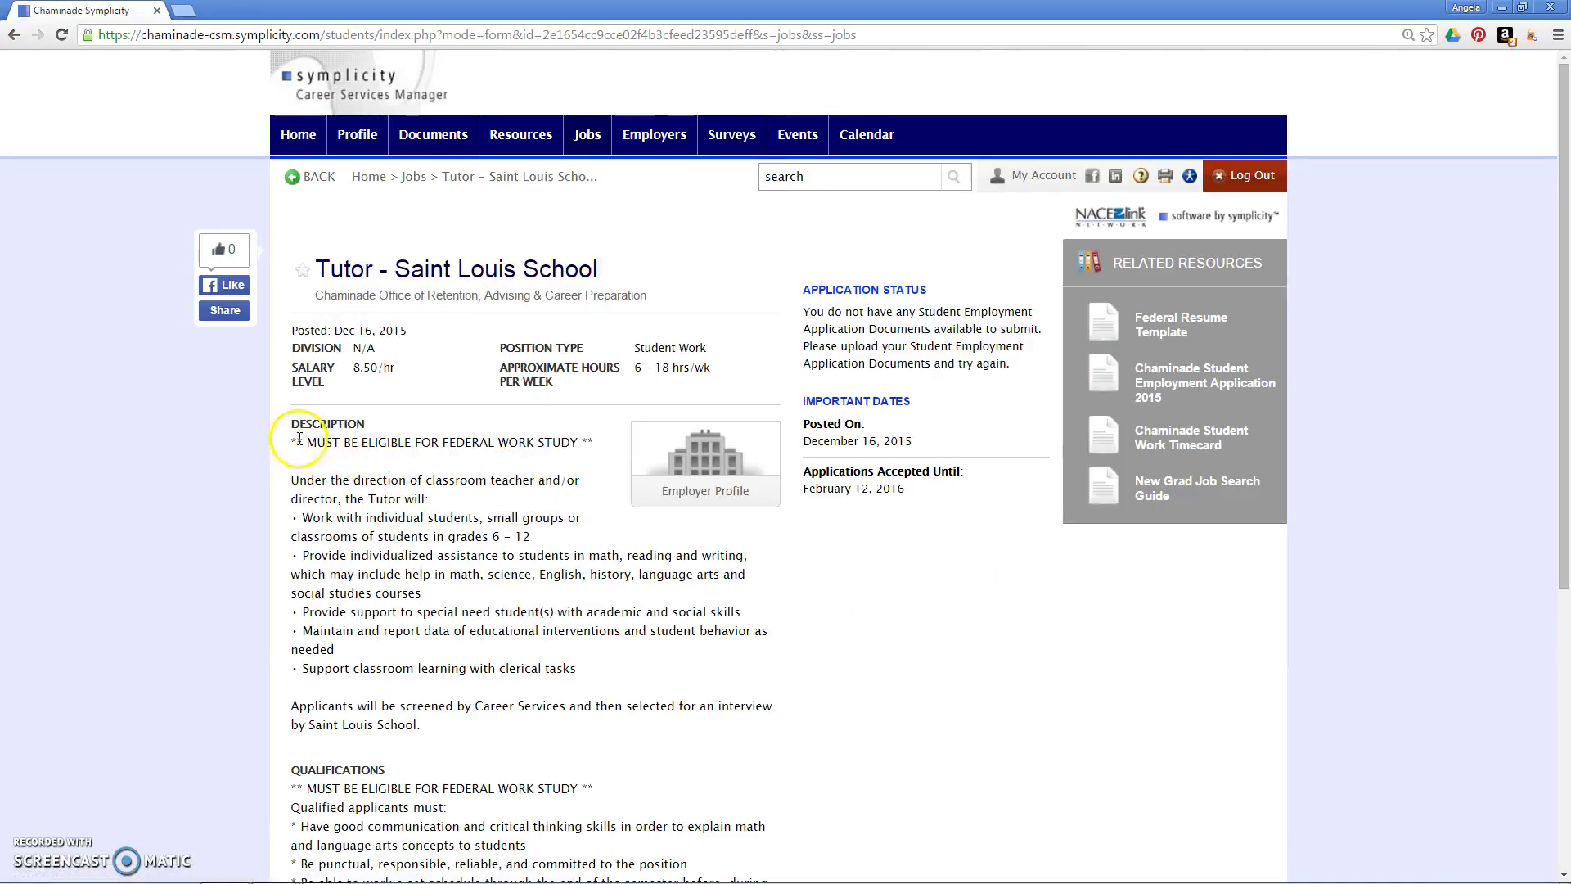
left_click_drag(293, 443, 594, 440)
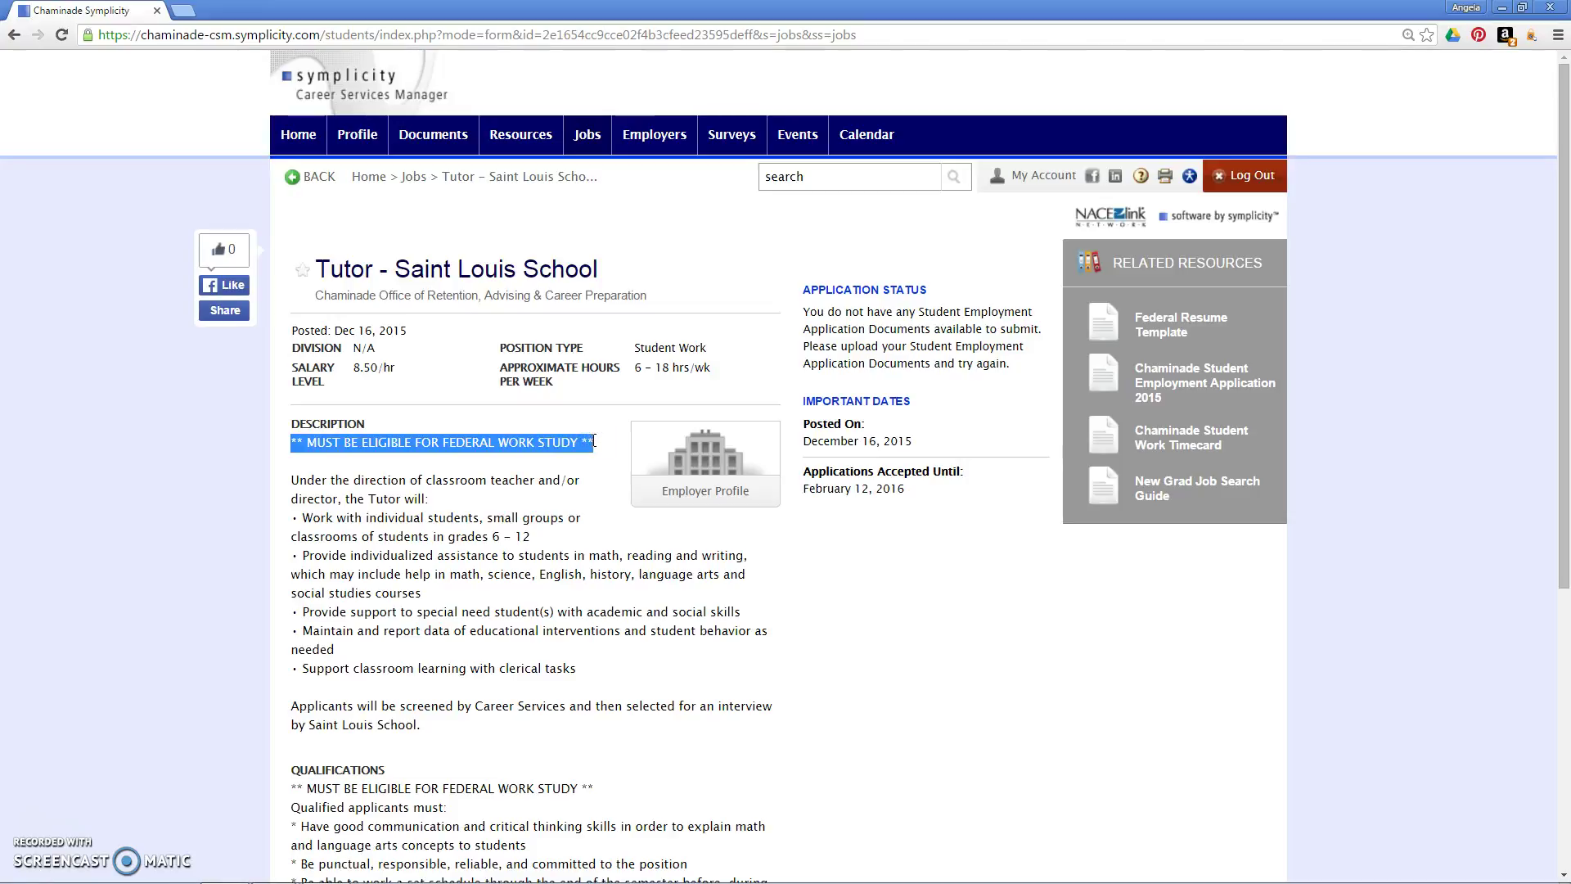
left_click(595, 442)
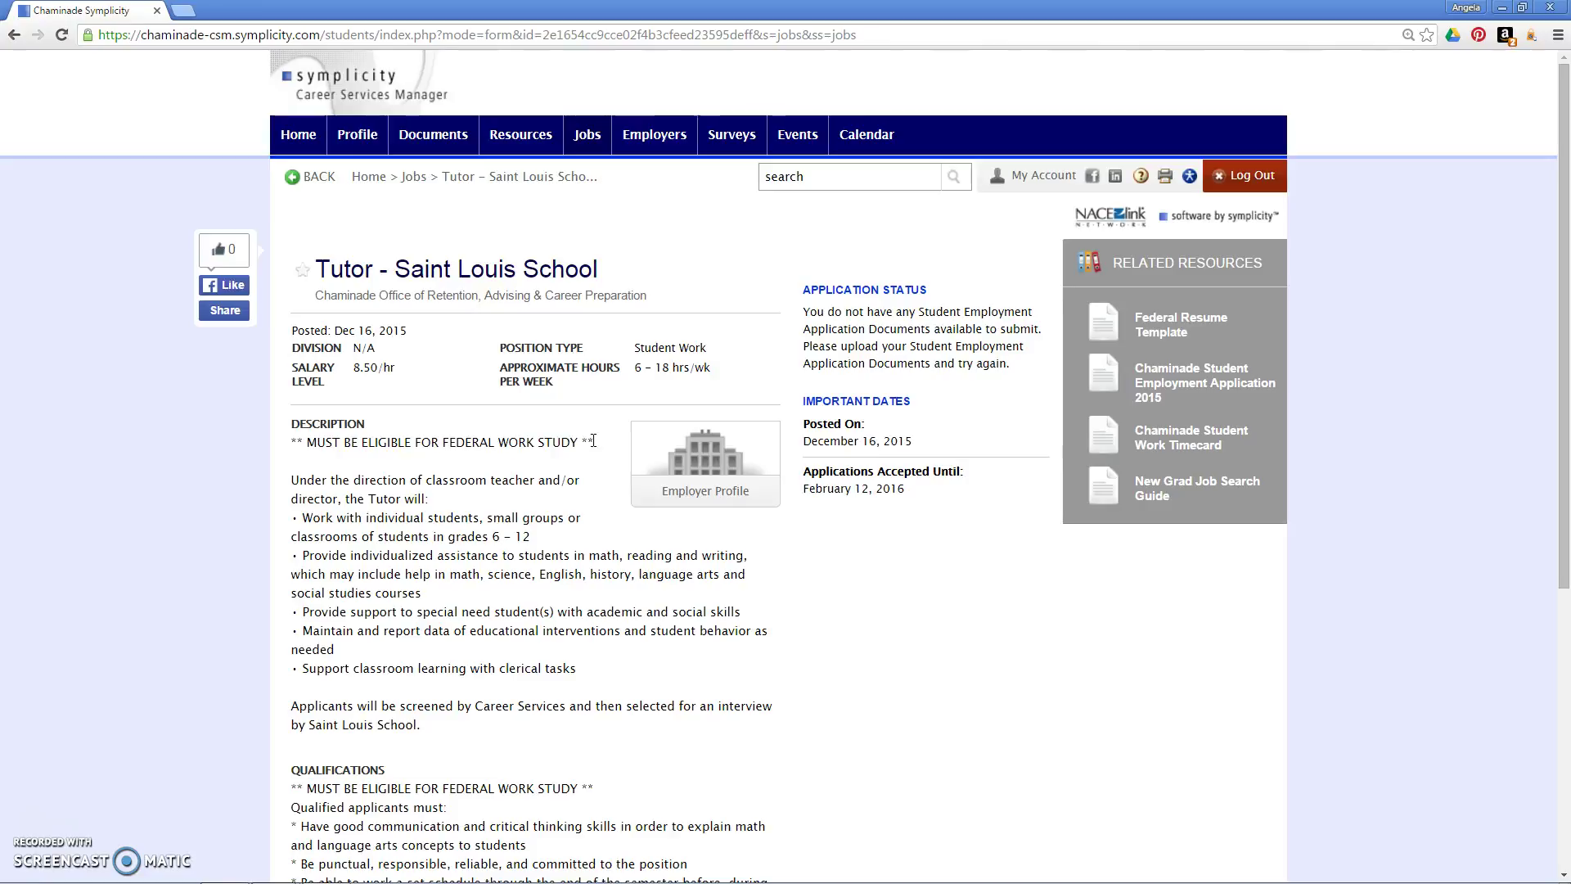
left_click(511, 438)
left_click(555, 435)
left_click(412, 179)
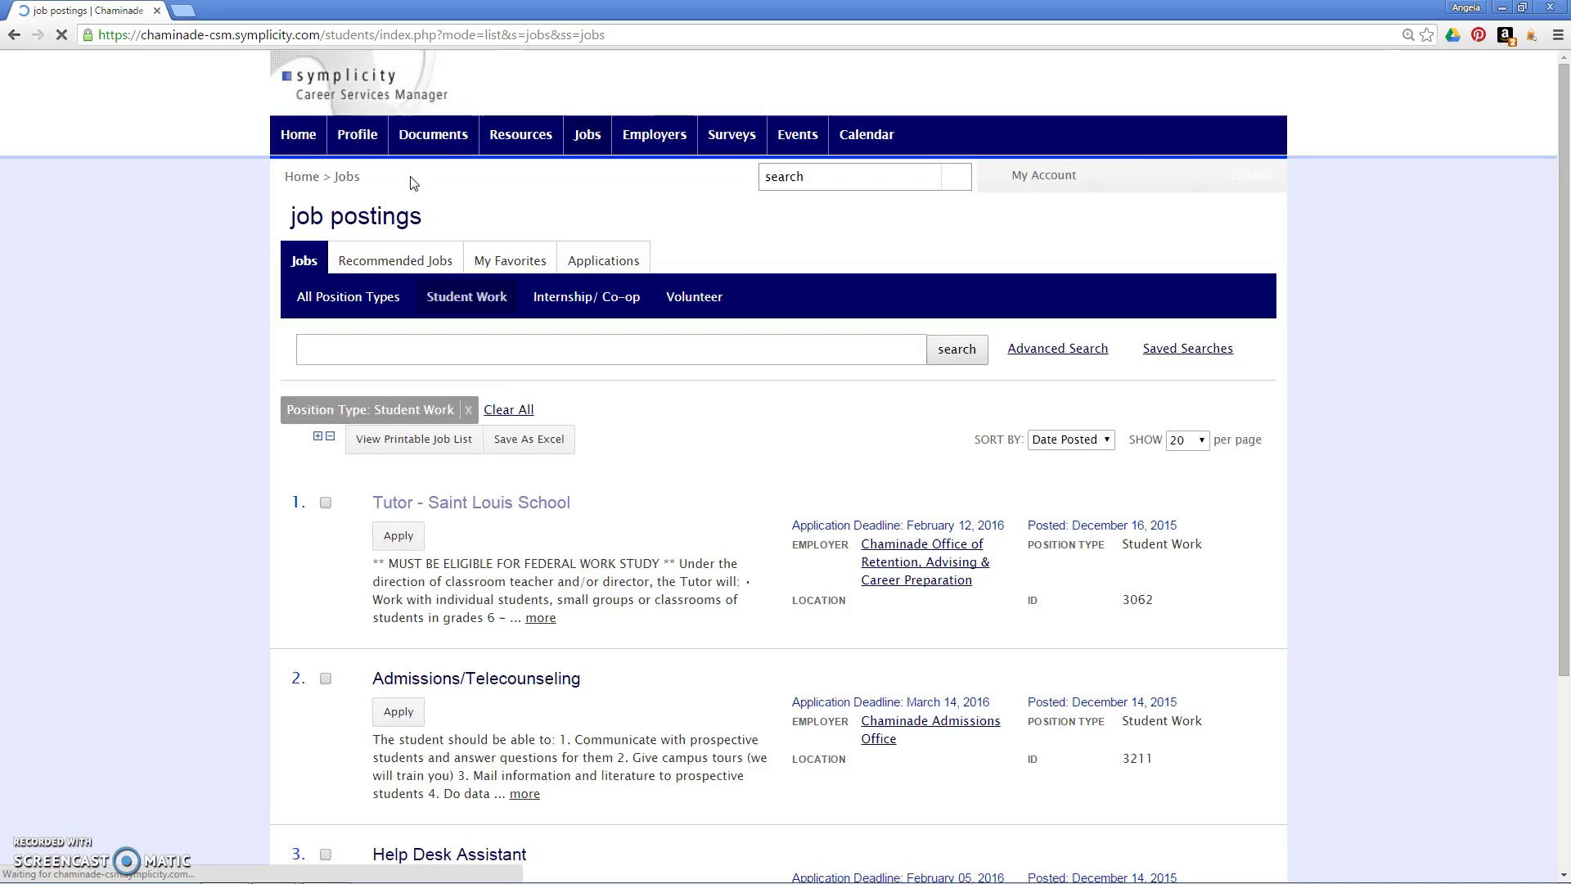
Step: From the Admissions/Telecounseling posting, download and open Chaminade Student Employment Application 2015
left_click(434, 690)
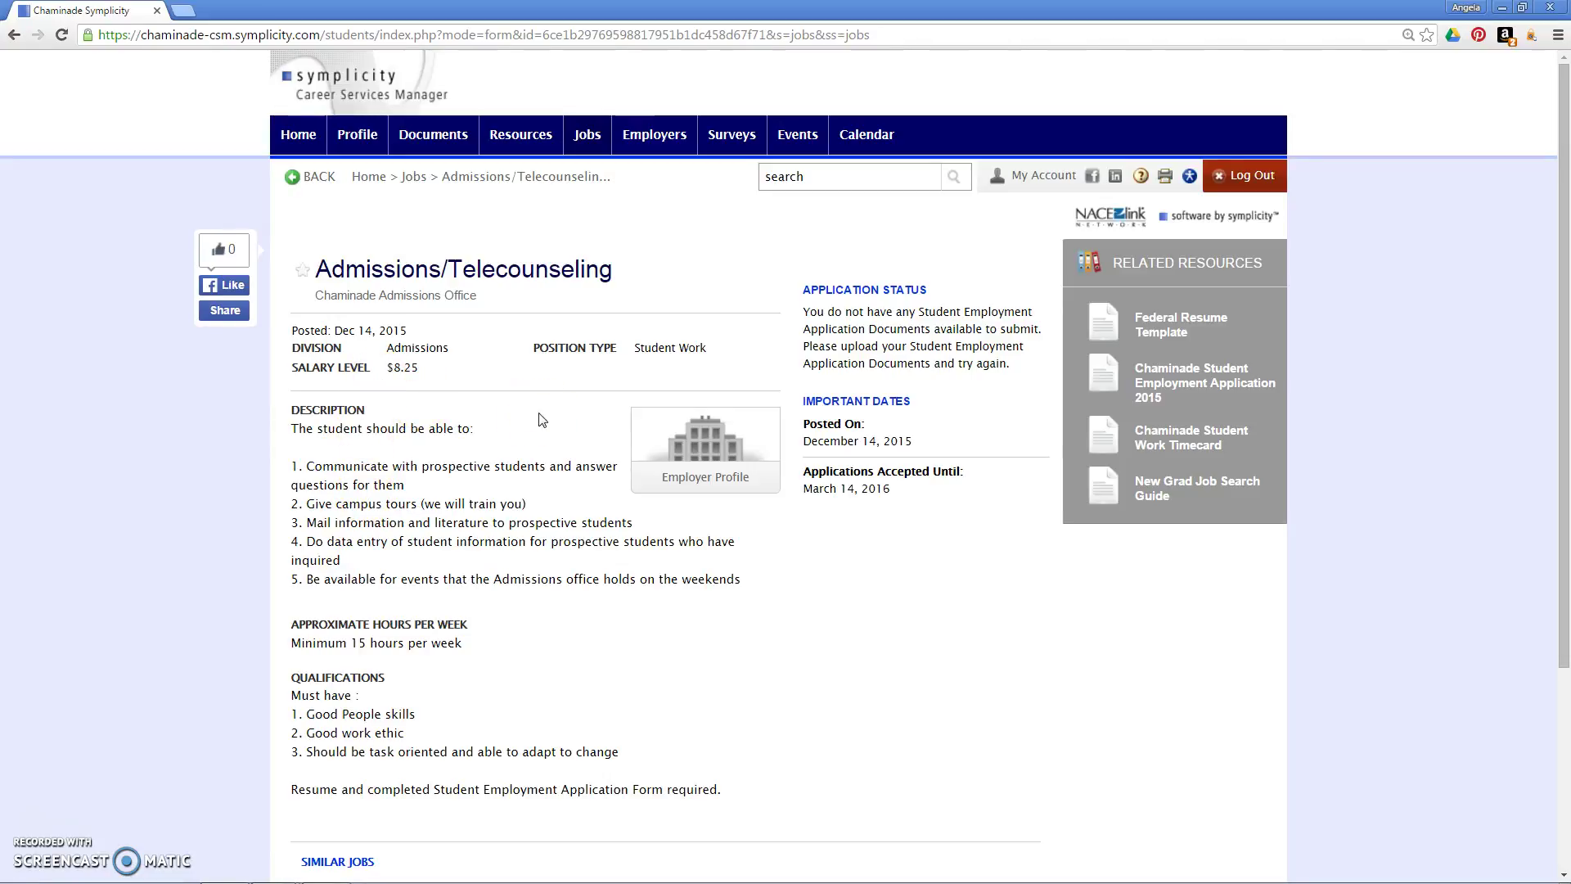
left_click(637, 348)
left_click_drag(805, 311, 1008, 369)
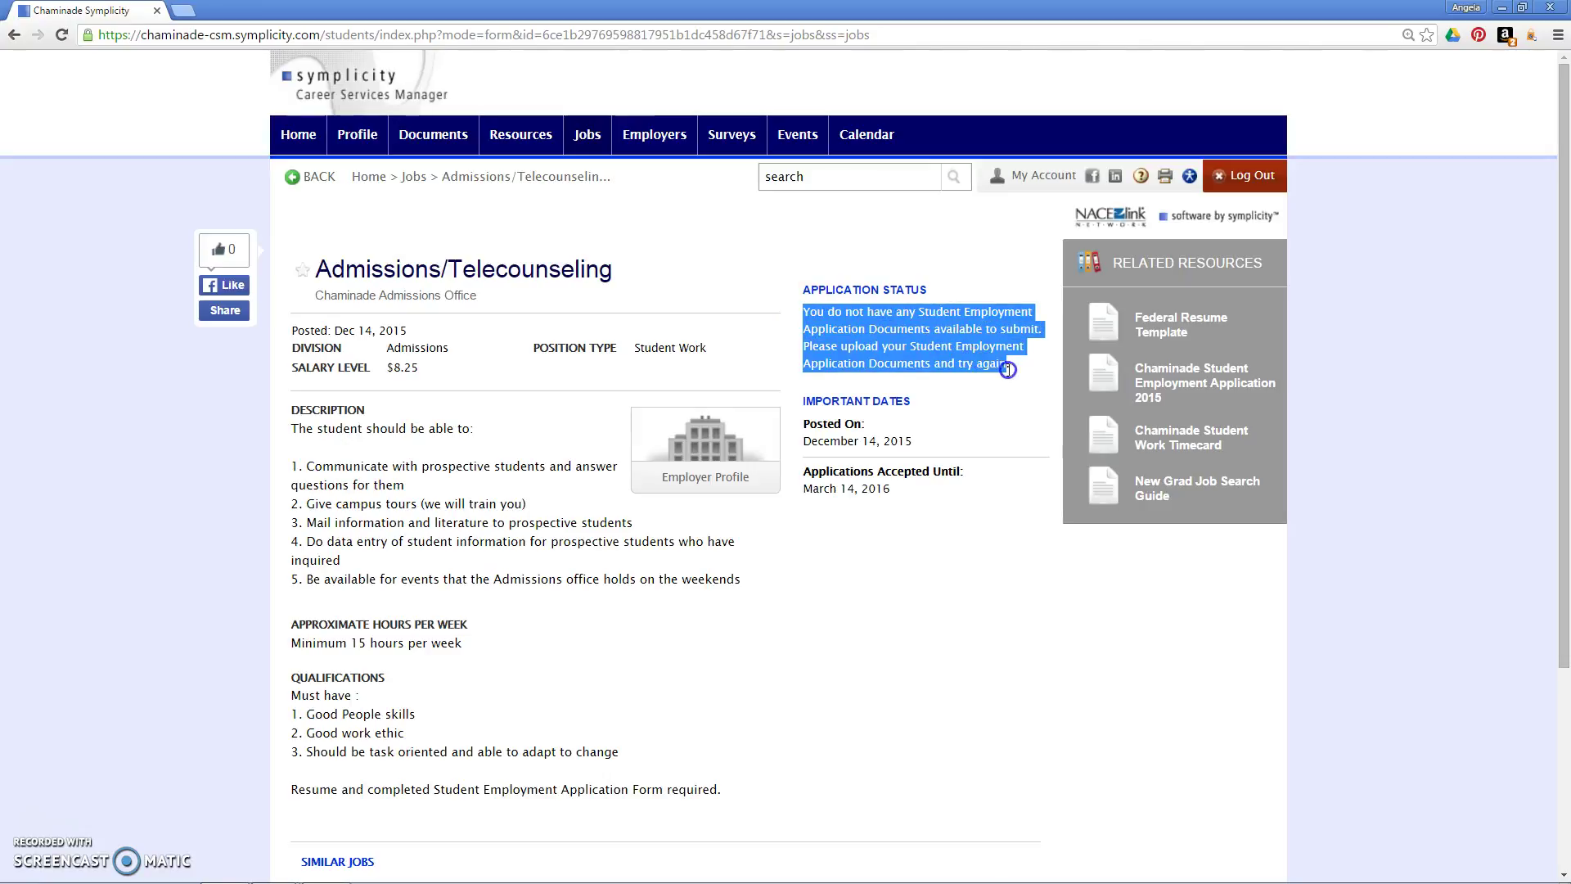
left_click(929, 327)
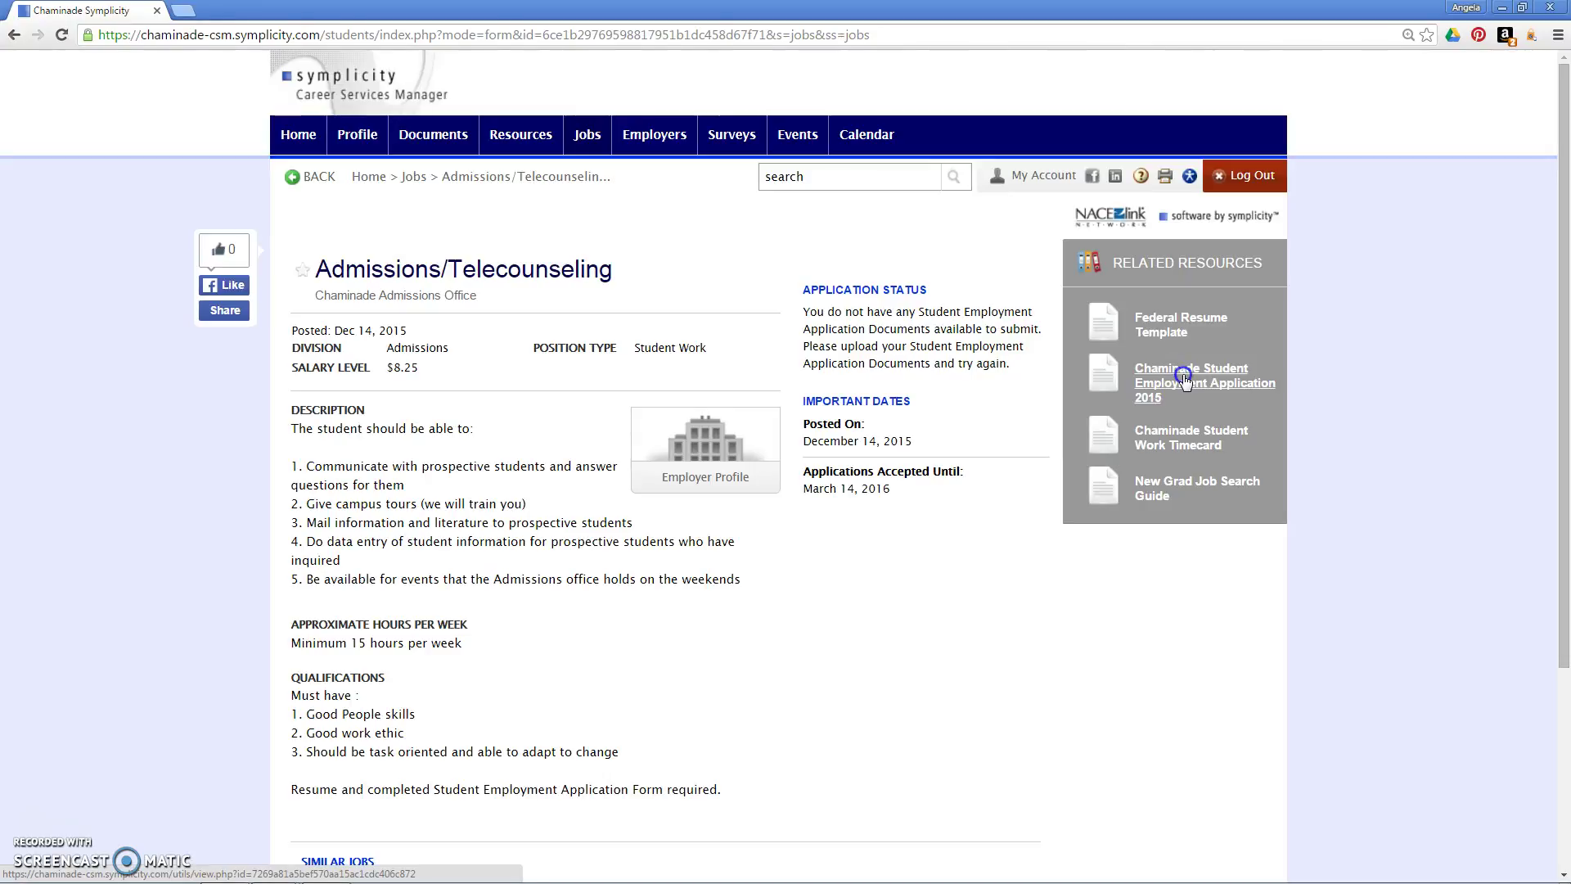
left_click(1186, 381)
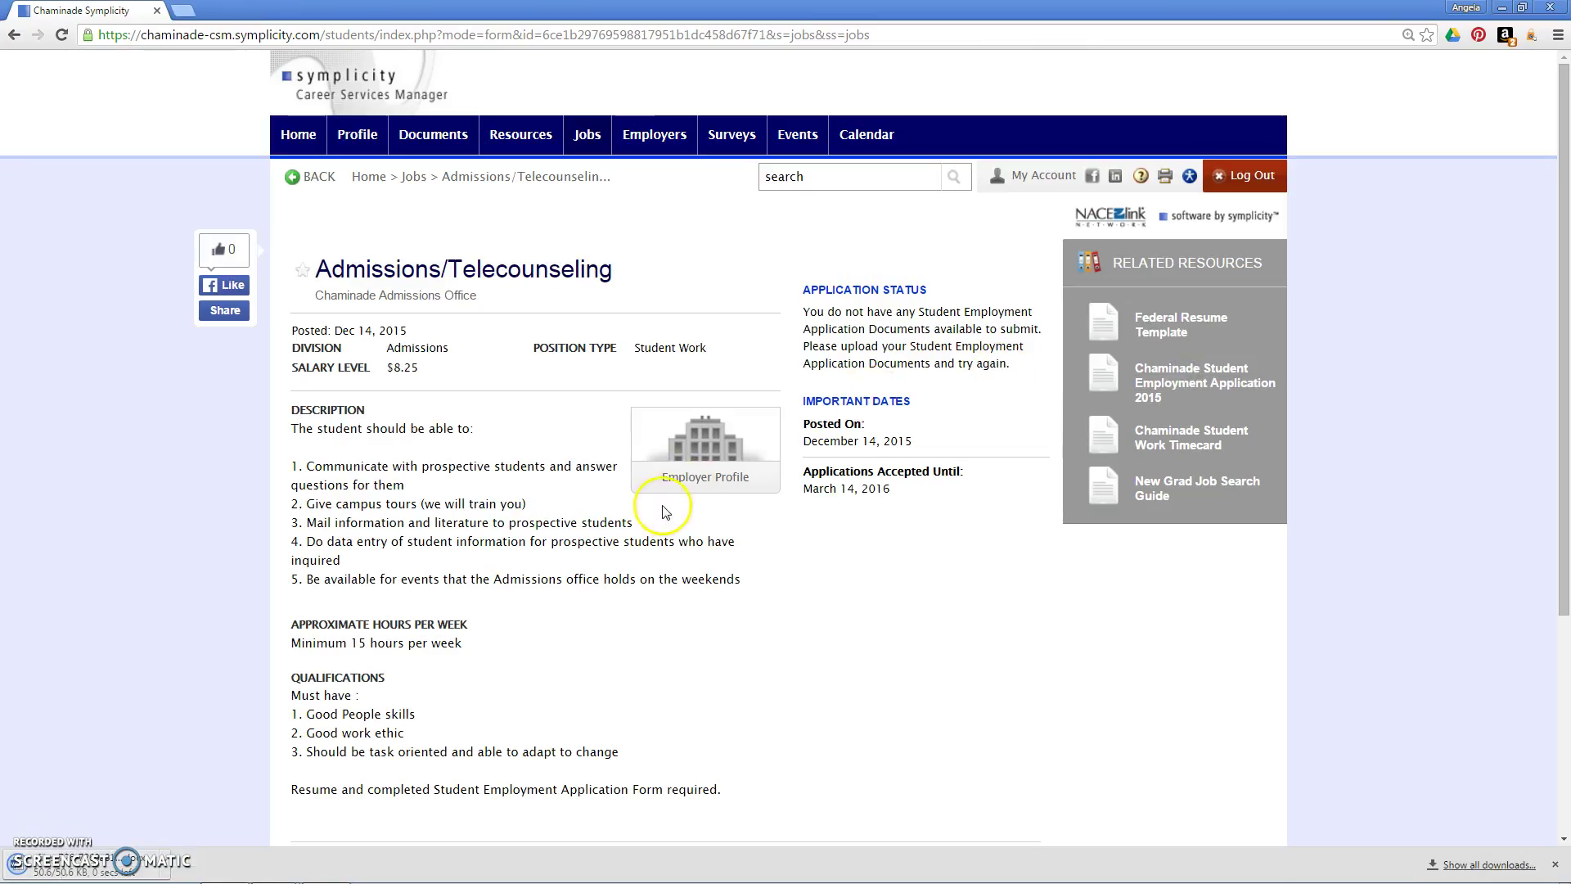
left_click(126, 869)
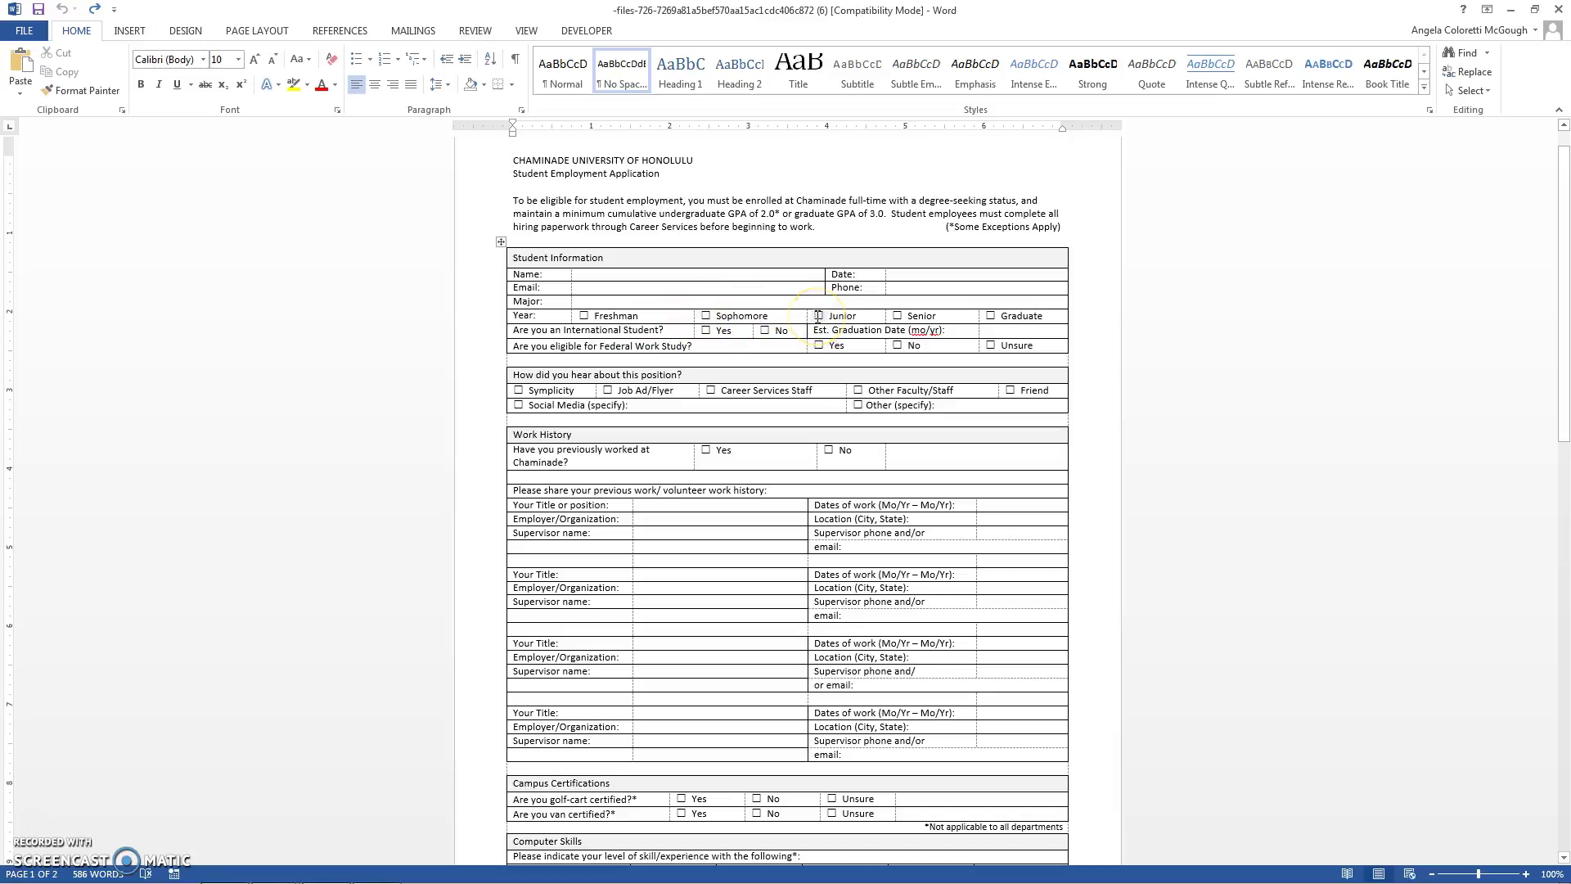
Step: Highlight 'Junior' in yellow, tick the Junior box, and mark No for Federal Work Study eligibility
left_click(829, 314)
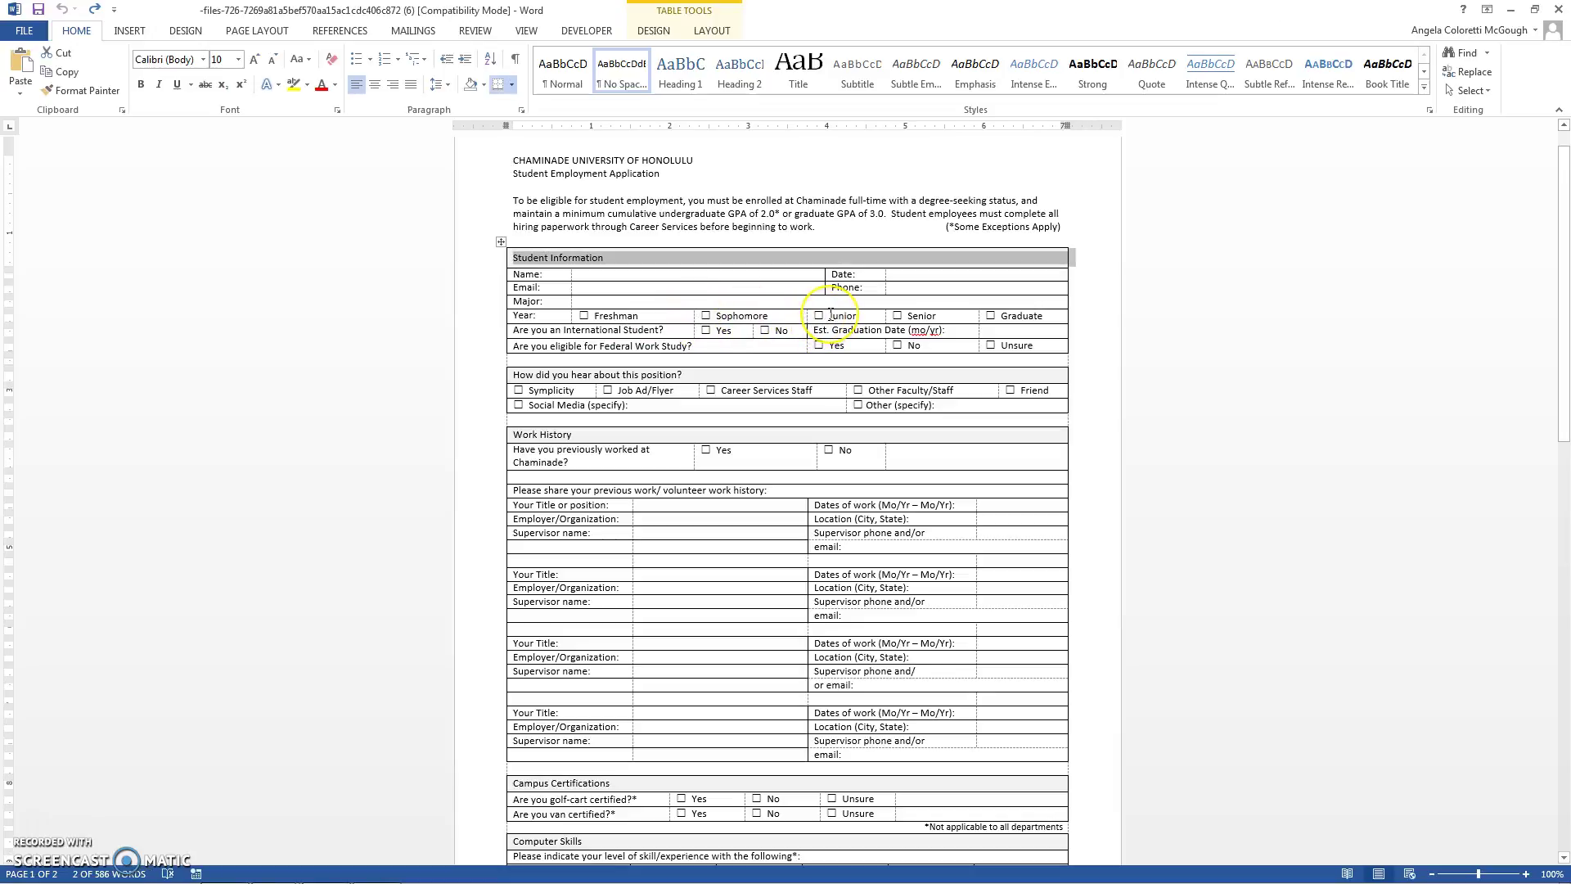
left_click_drag(829, 314, 860, 315)
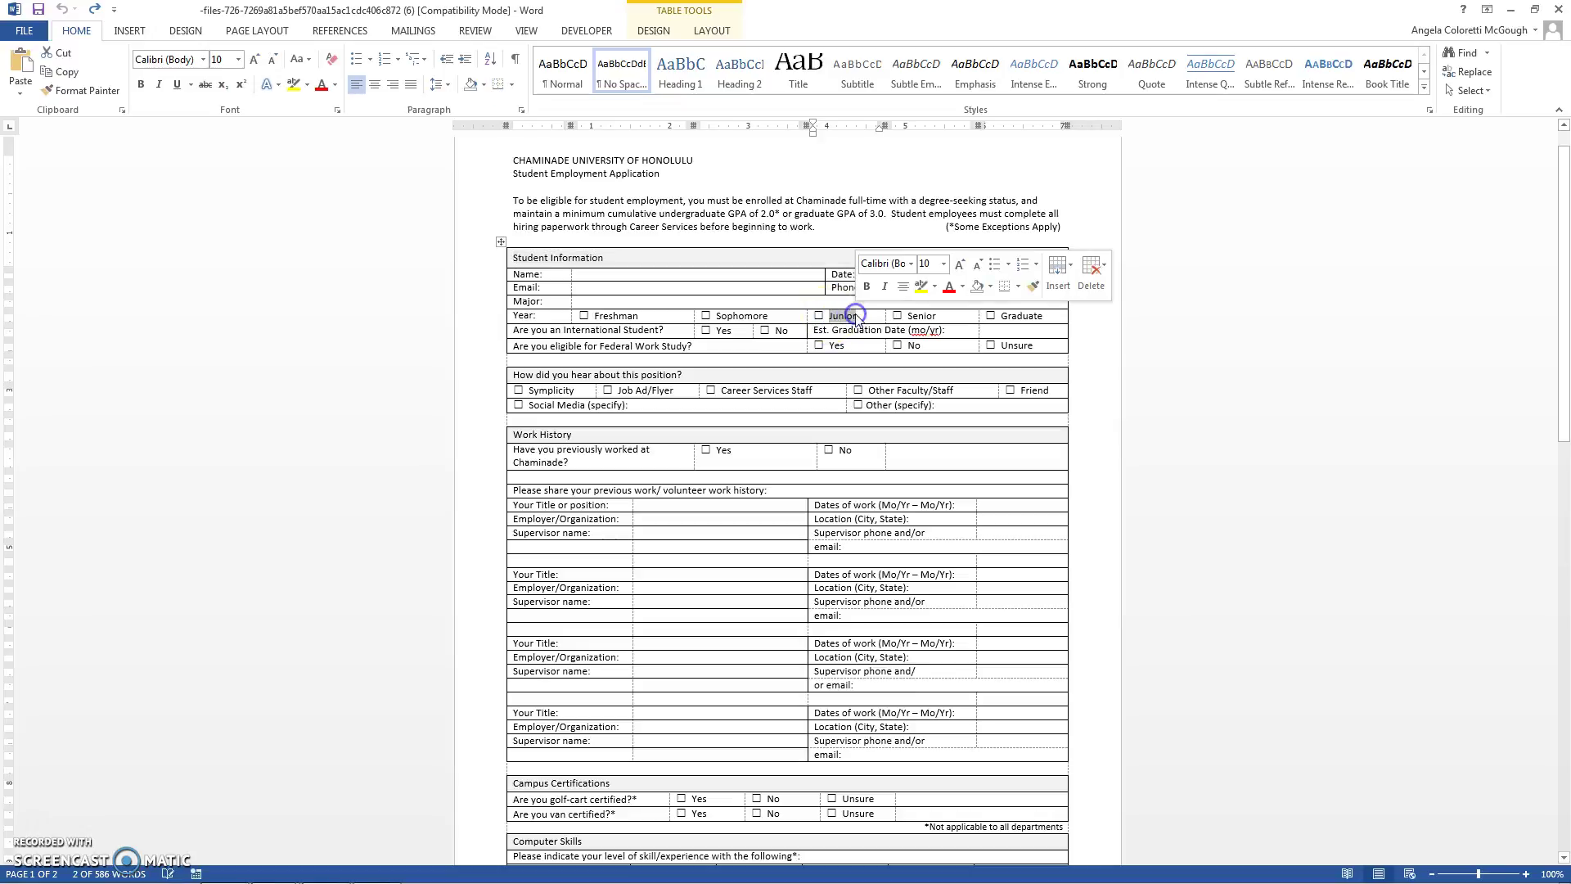
left_click(920, 288)
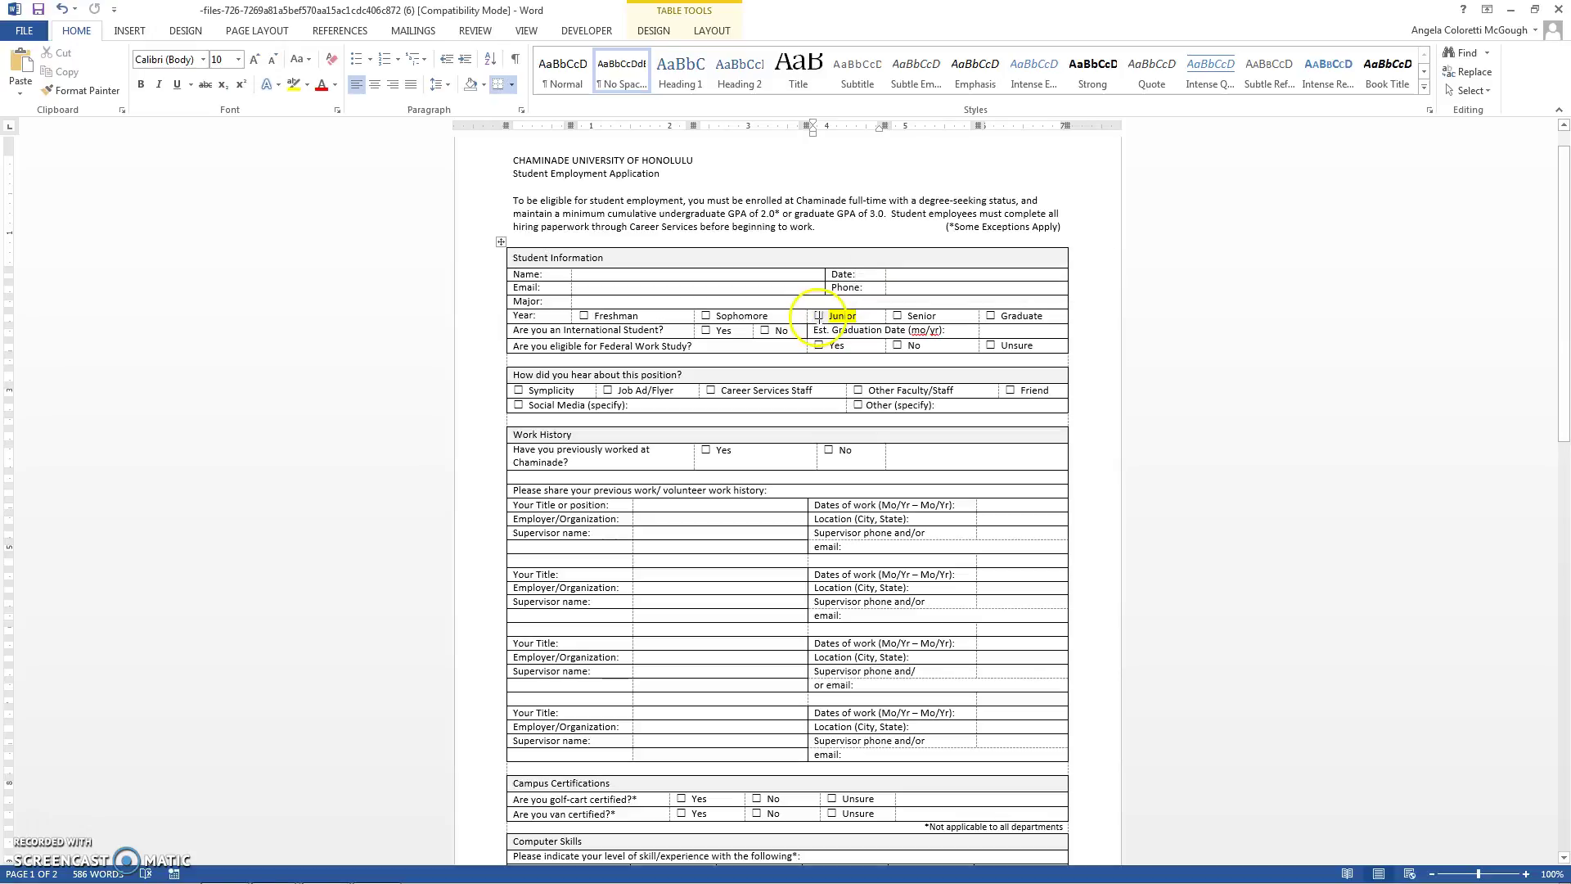
left_click(818, 317)
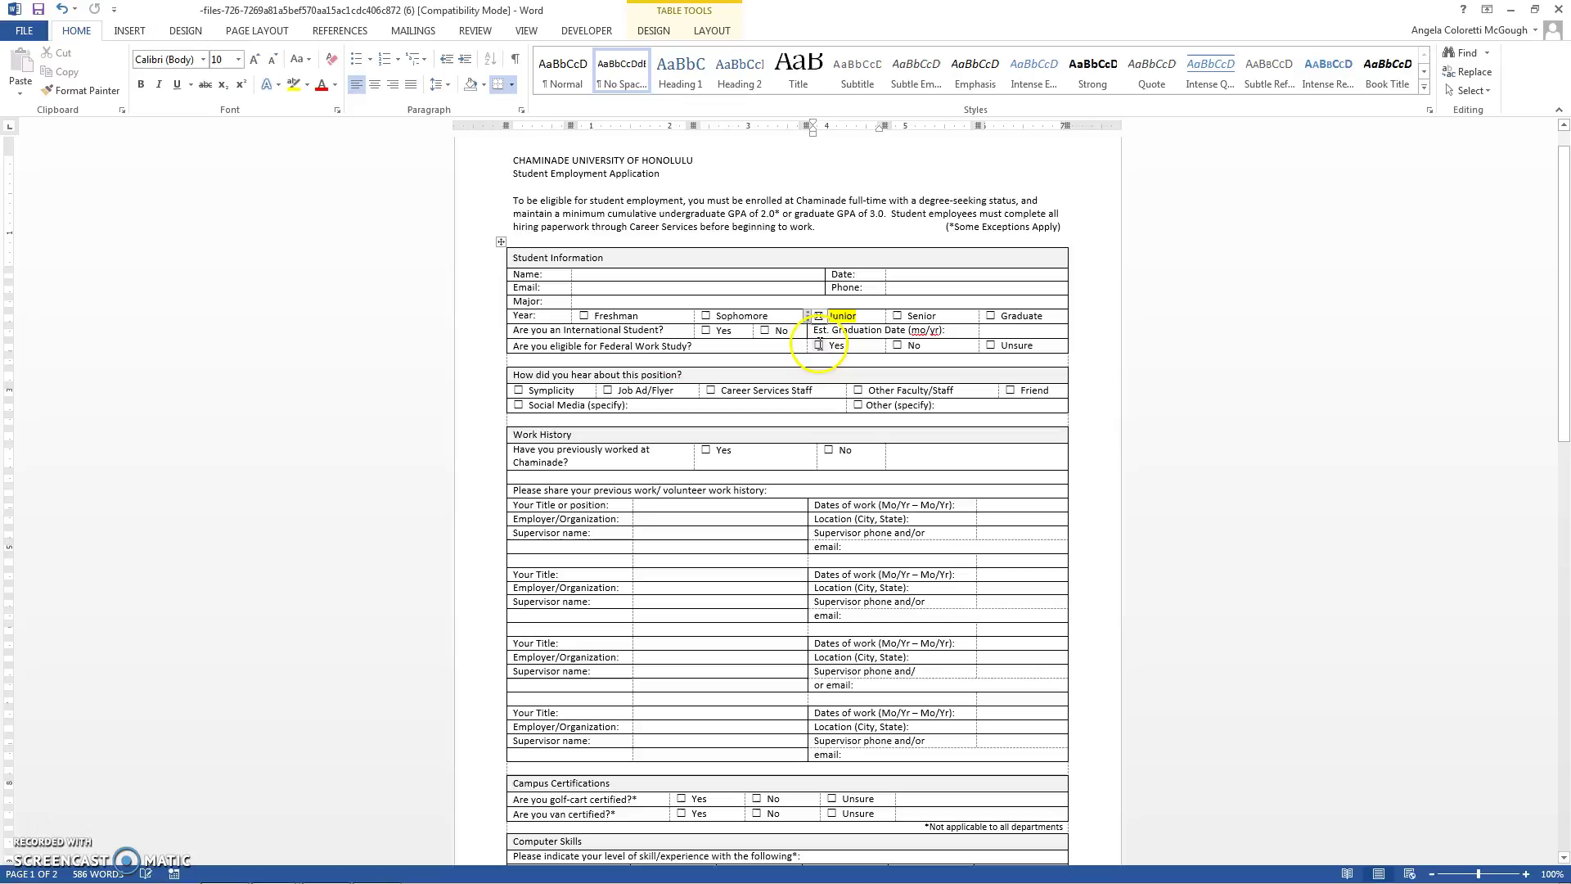
left_click(898, 345)
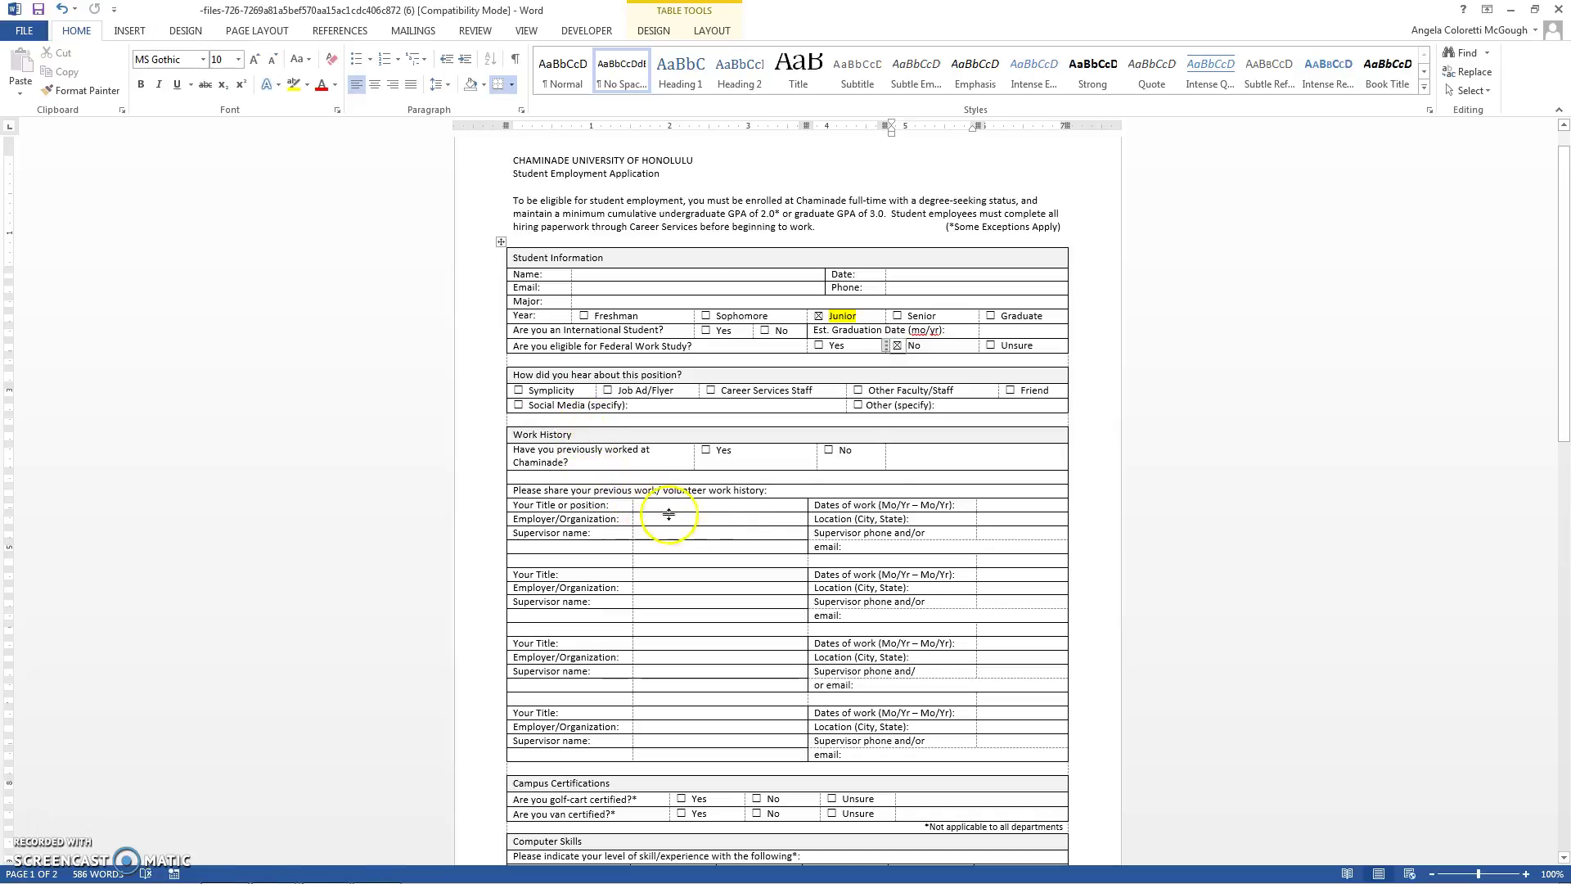
left_click_drag(1560, 246, 1565, 385)
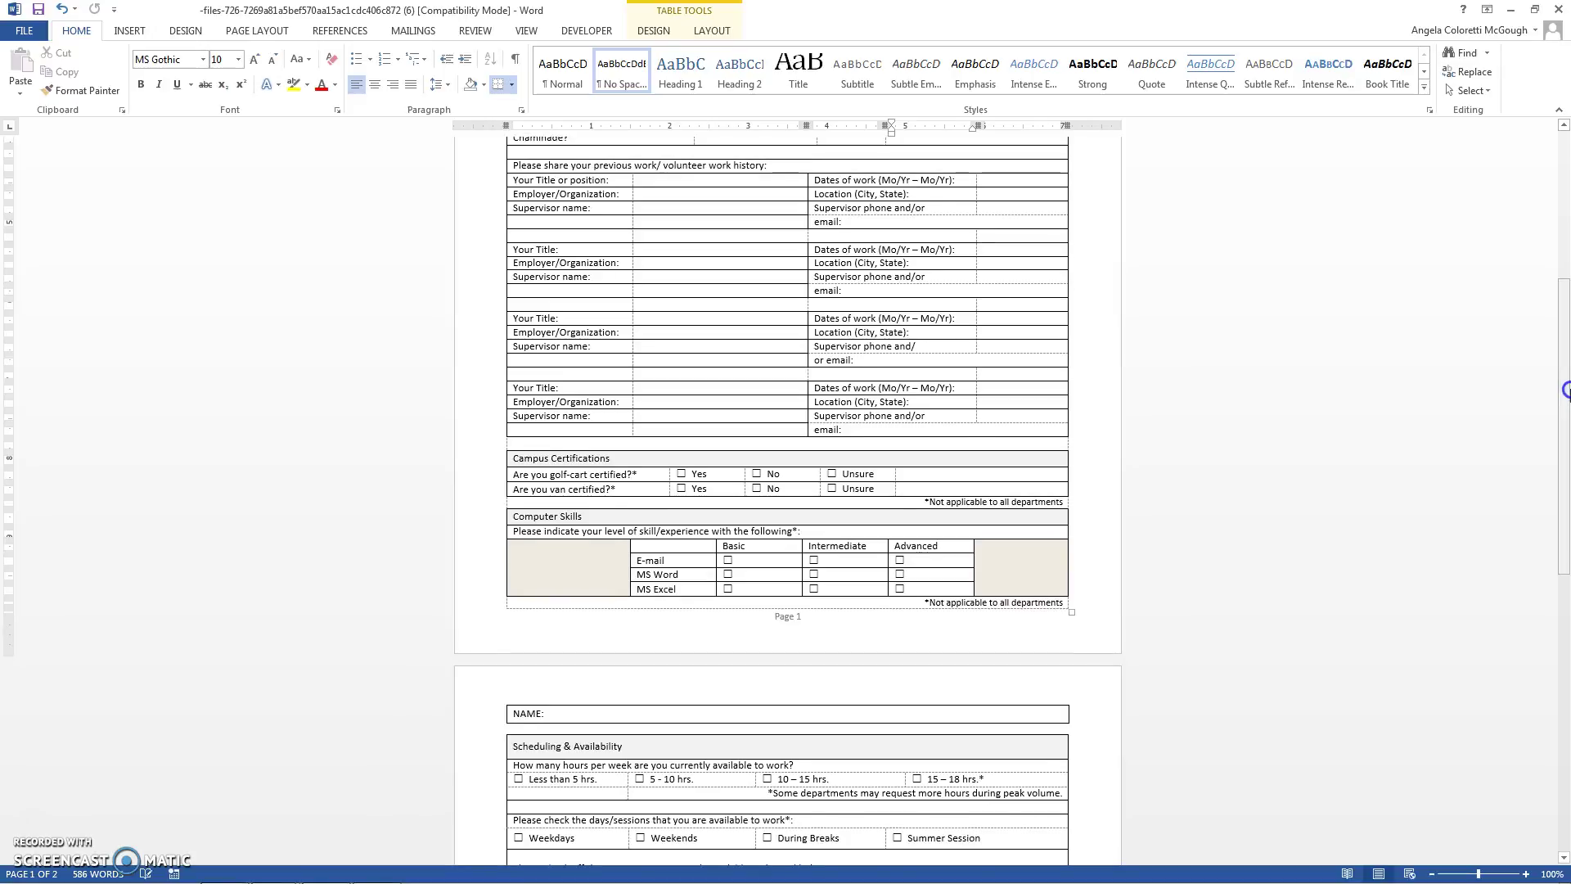
left_click(654, 183)
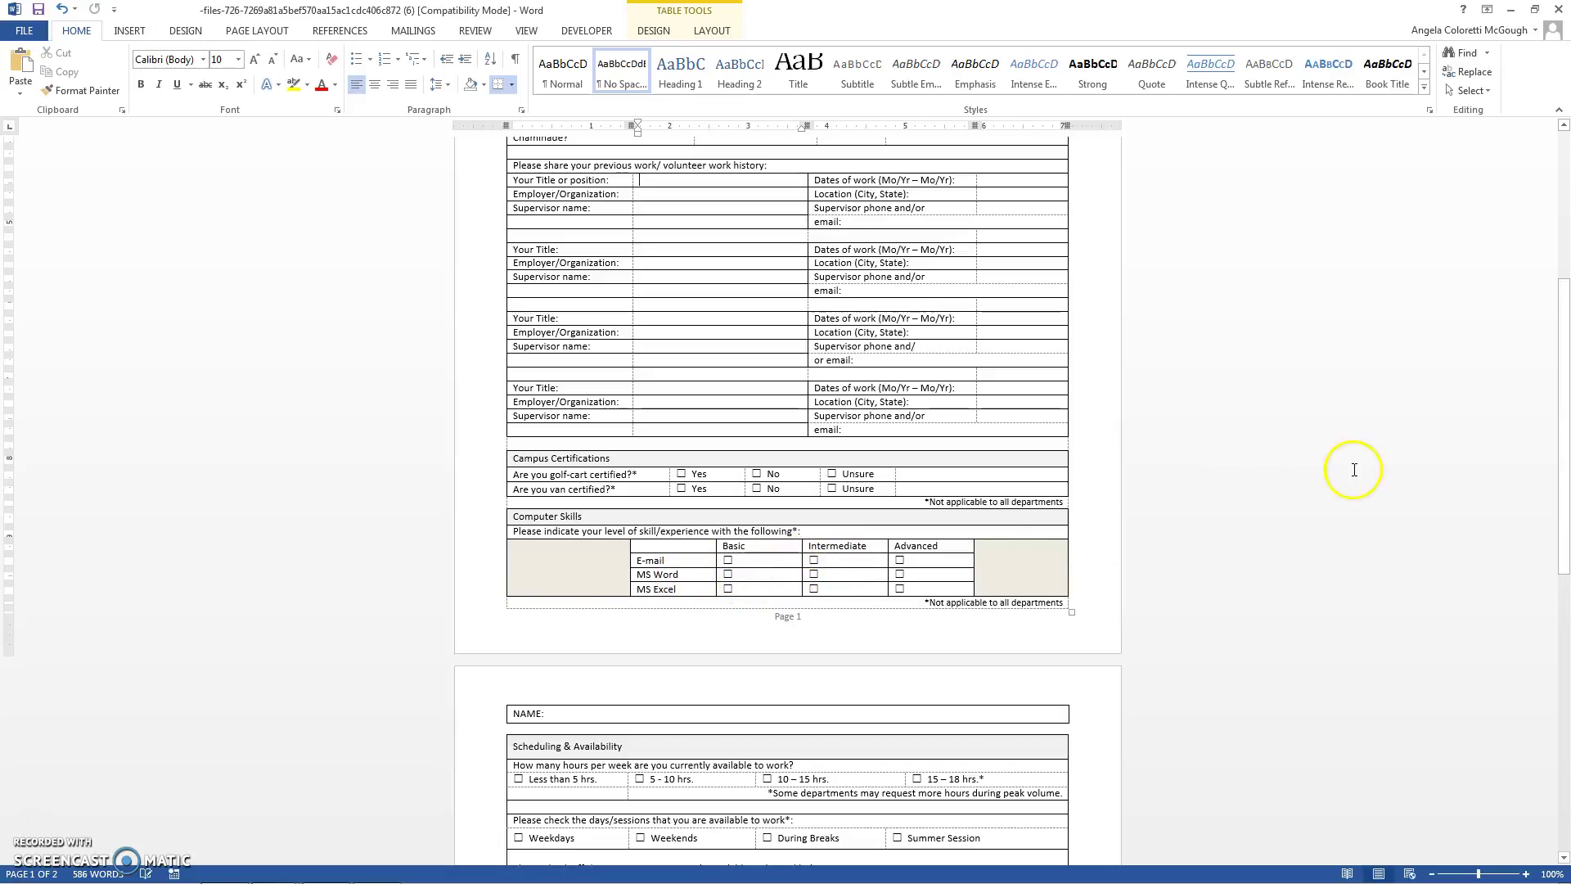
Step: Mark availability for Weekdays, Weekends, During Breaks and Summer Session
left_click_drag(1564, 413, 1550, 618)
left_click(629, 207)
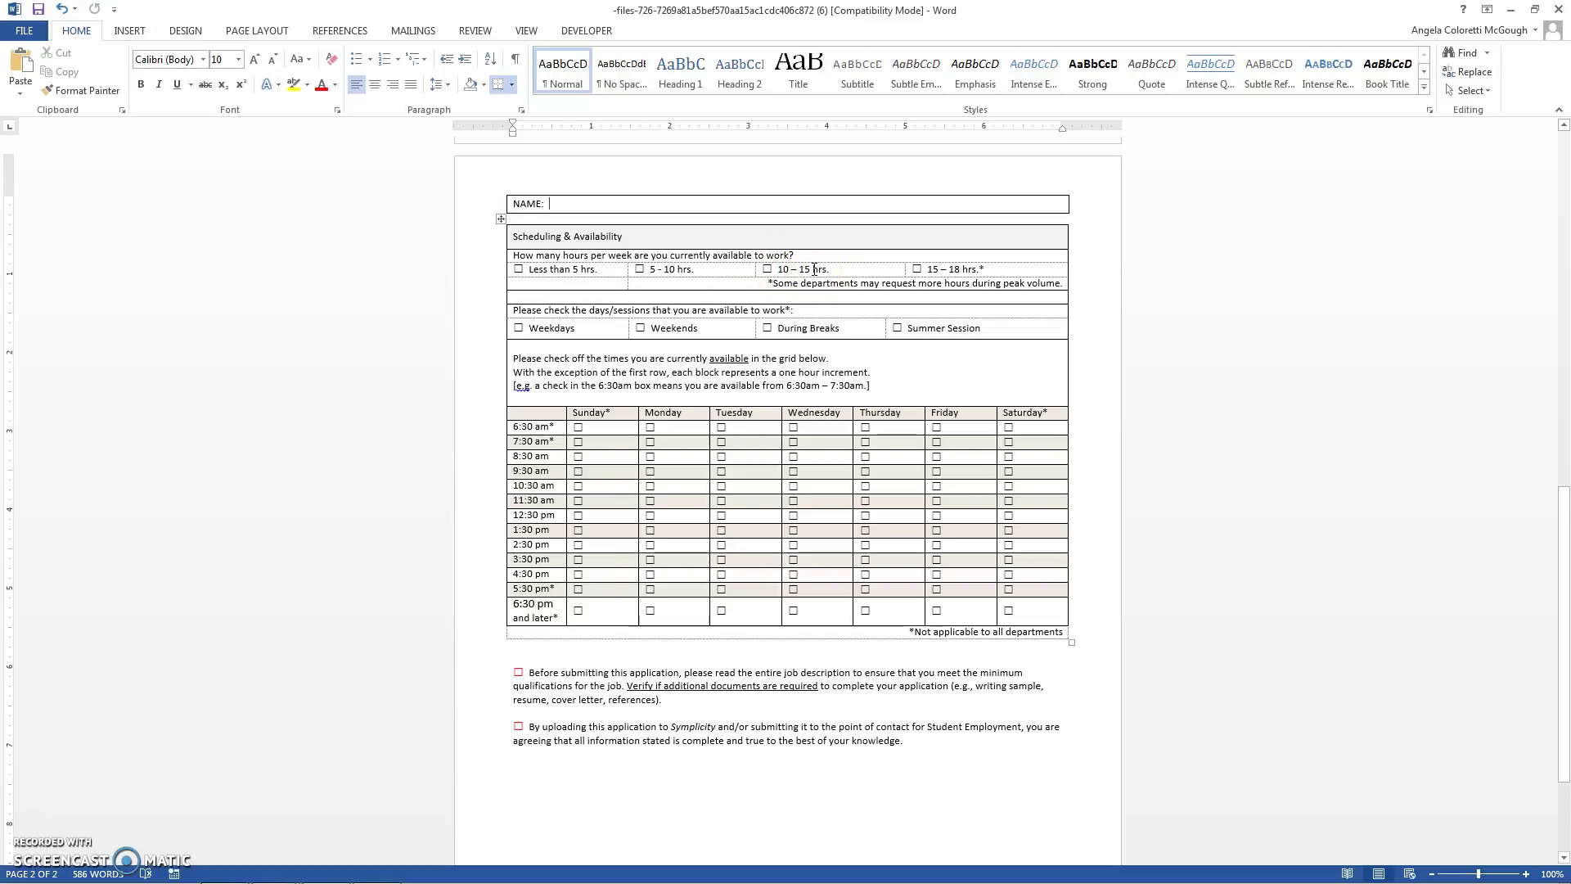
left_click(917, 268)
left_click(972, 269)
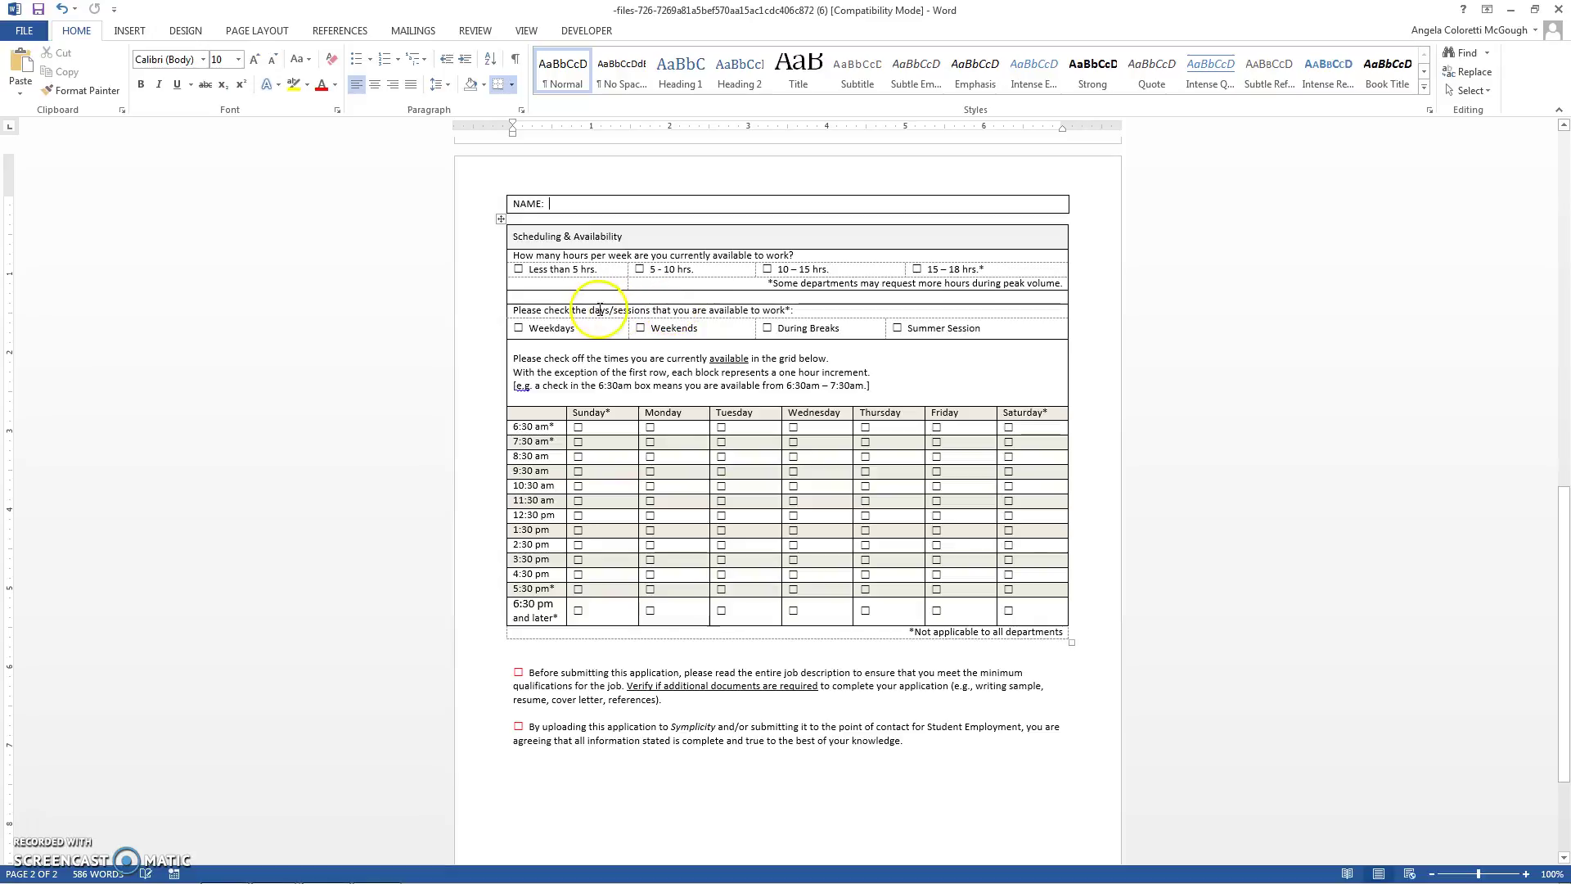
left_click(542, 314)
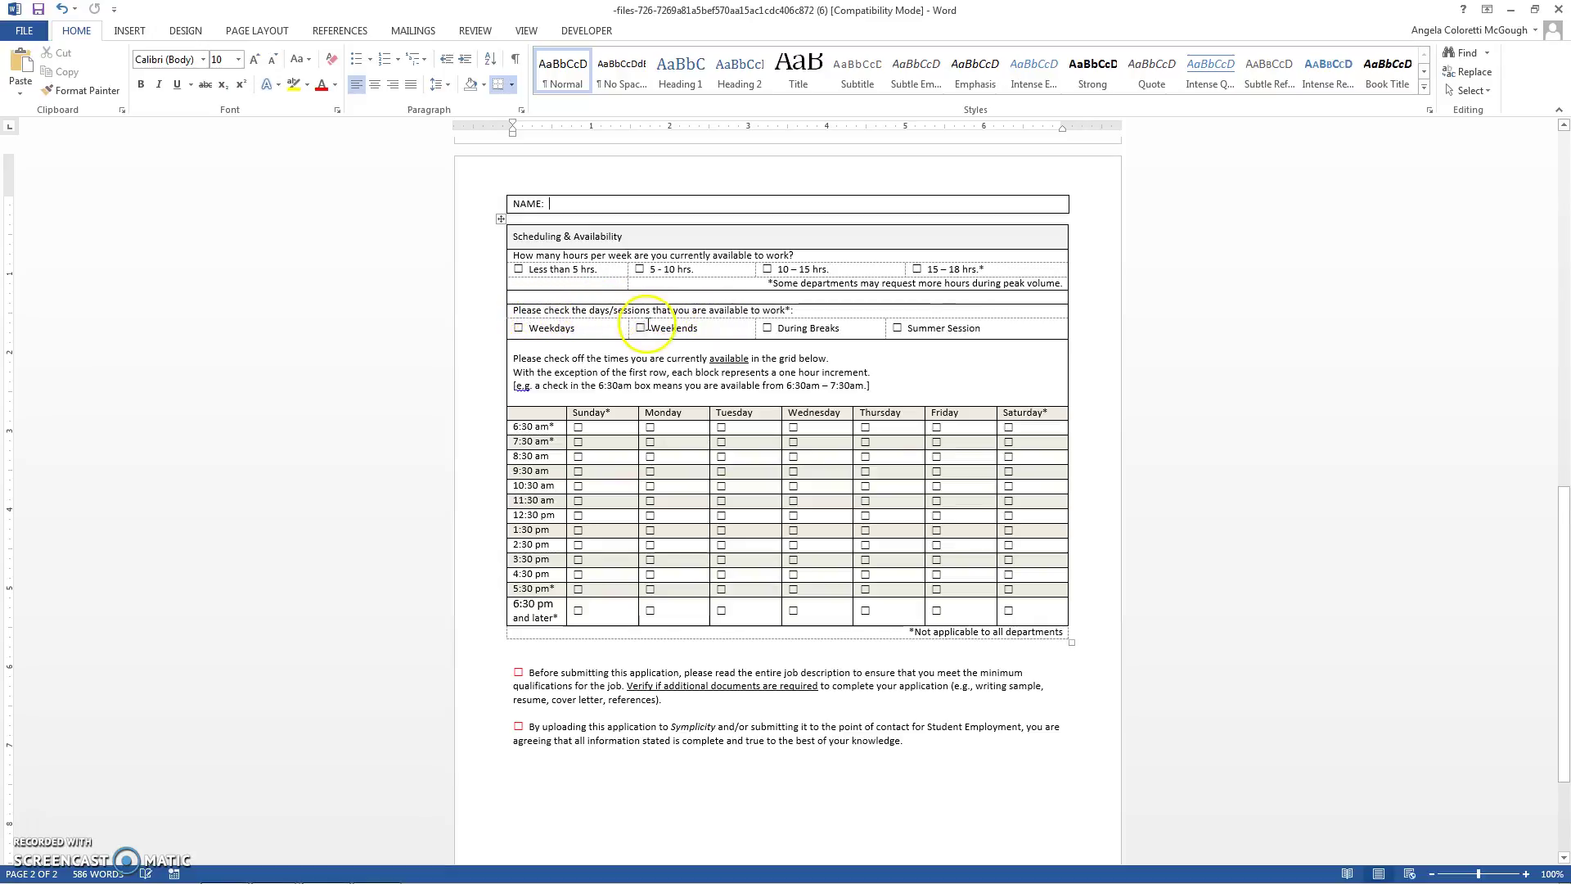
left_click(518, 328)
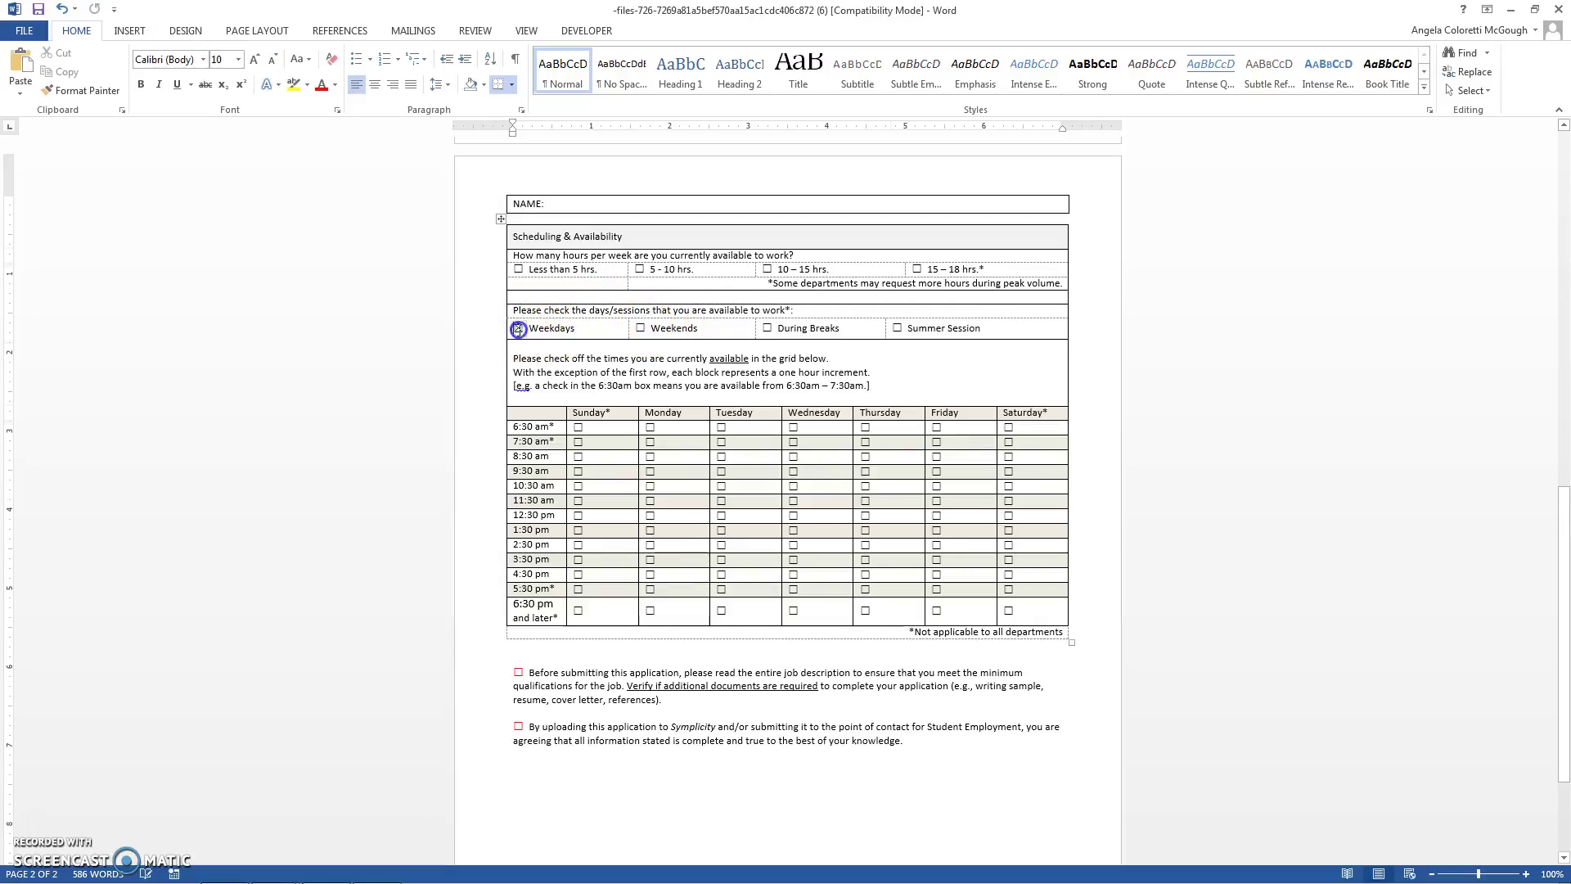
left_click(640, 328)
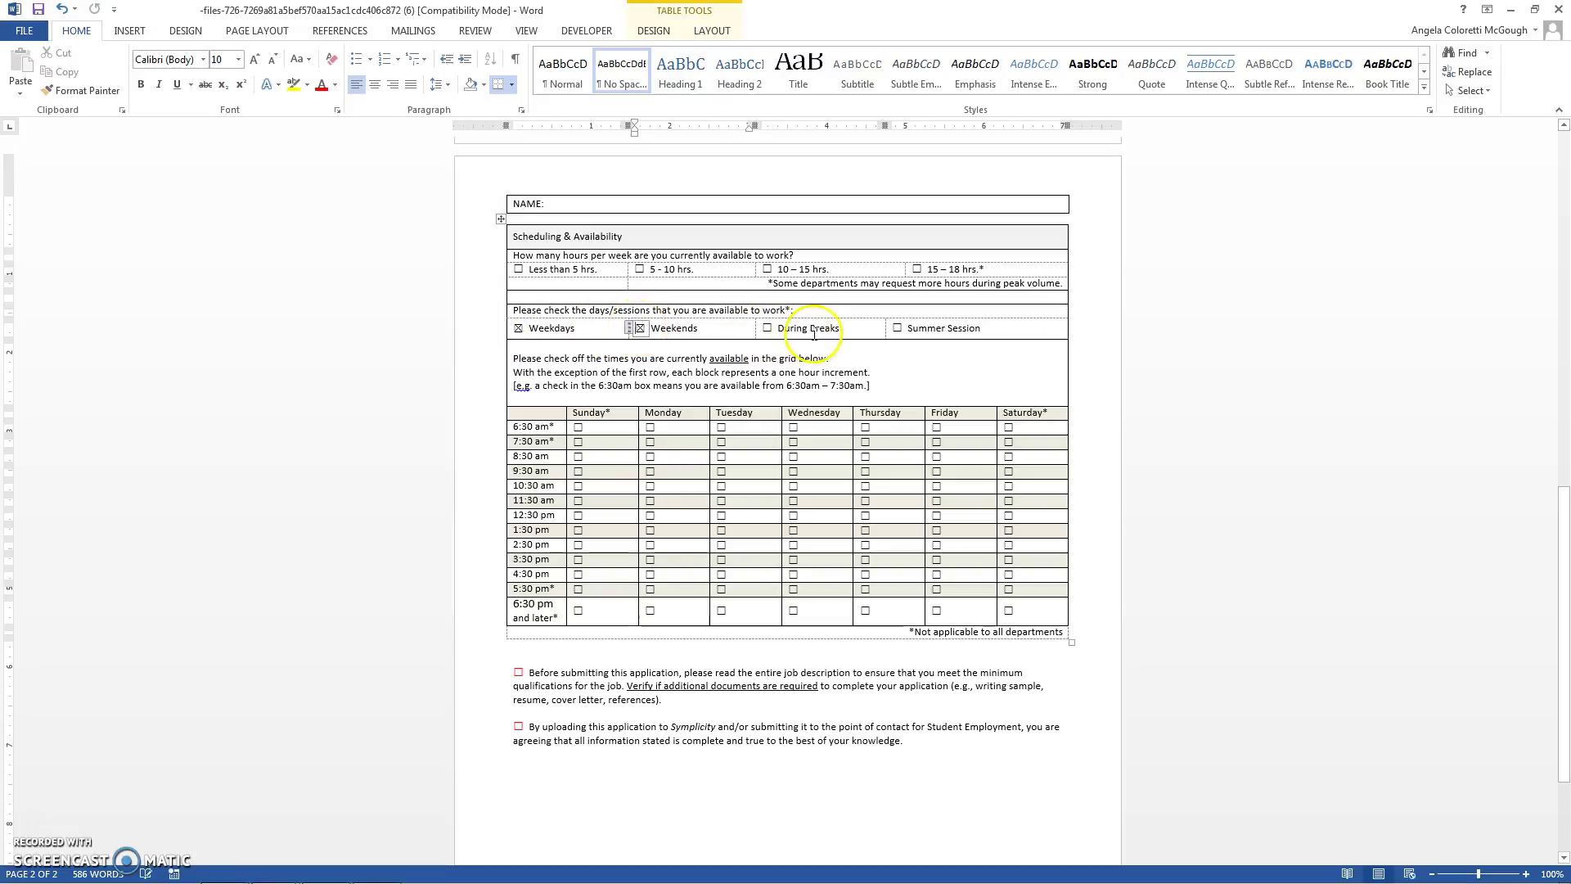
left_click(767, 327)
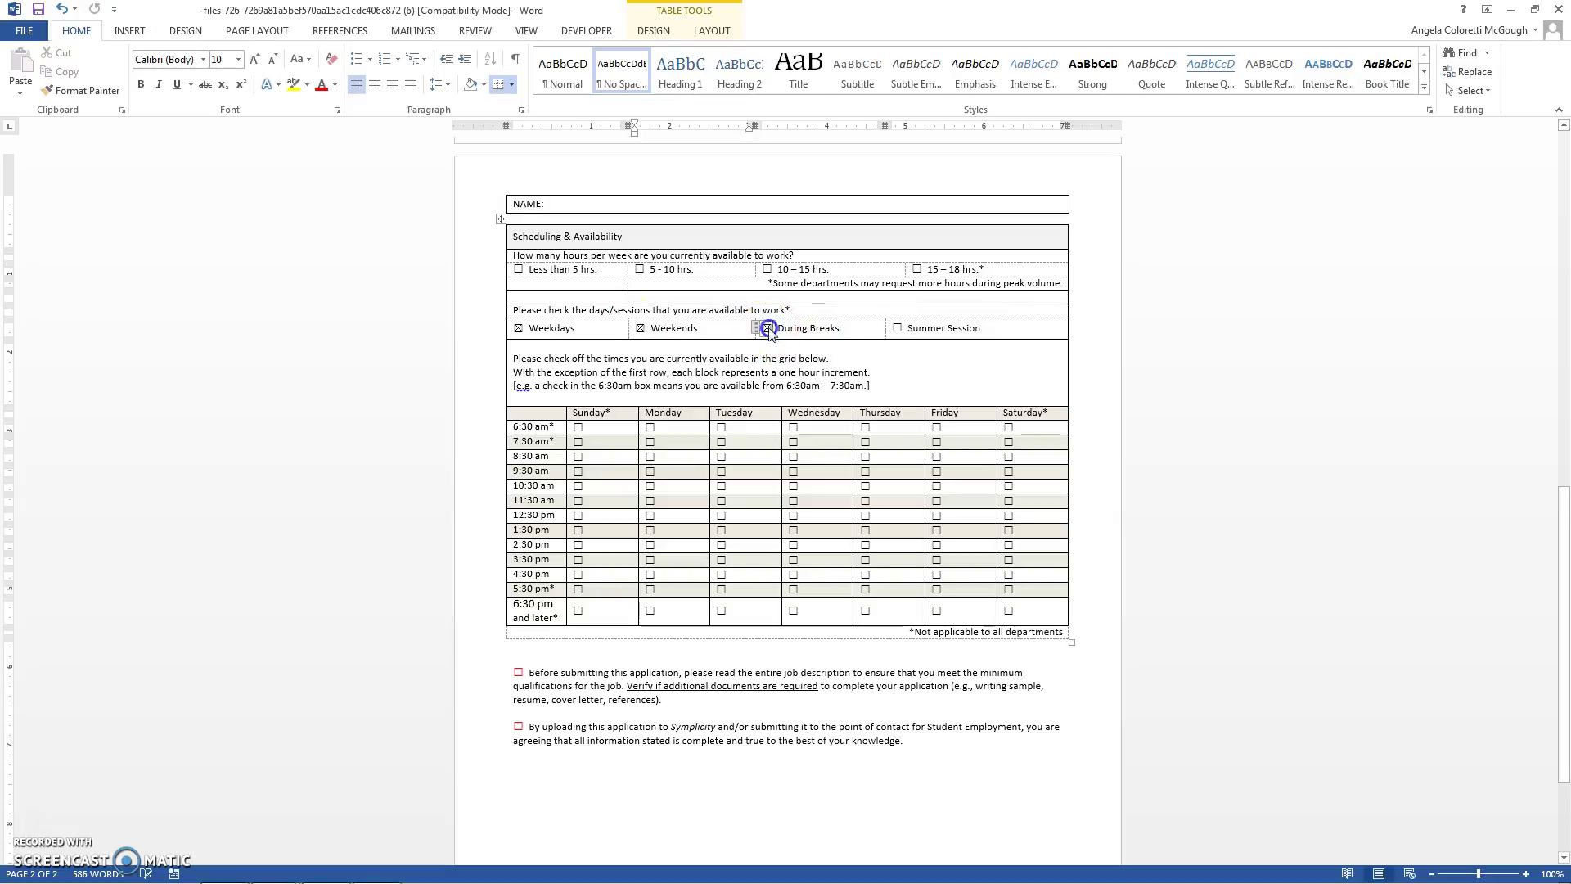
left_click(897, 327)
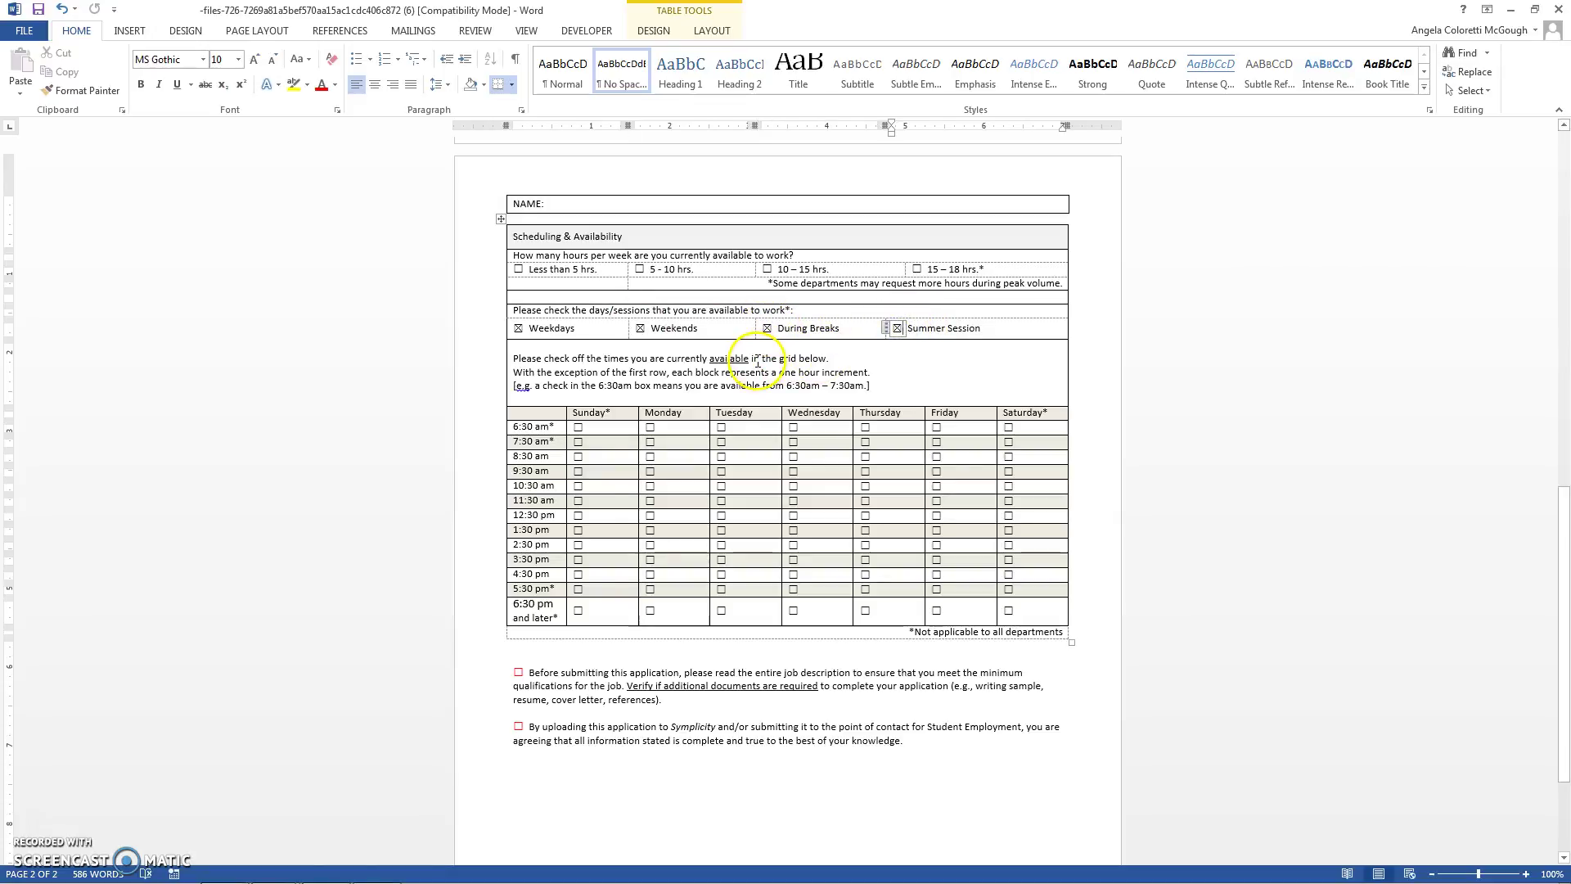
Step: Tick Sunday availability hourly from 8:30 am through 3:30 pm
left_click(622, 377)
left_click(578, 456)
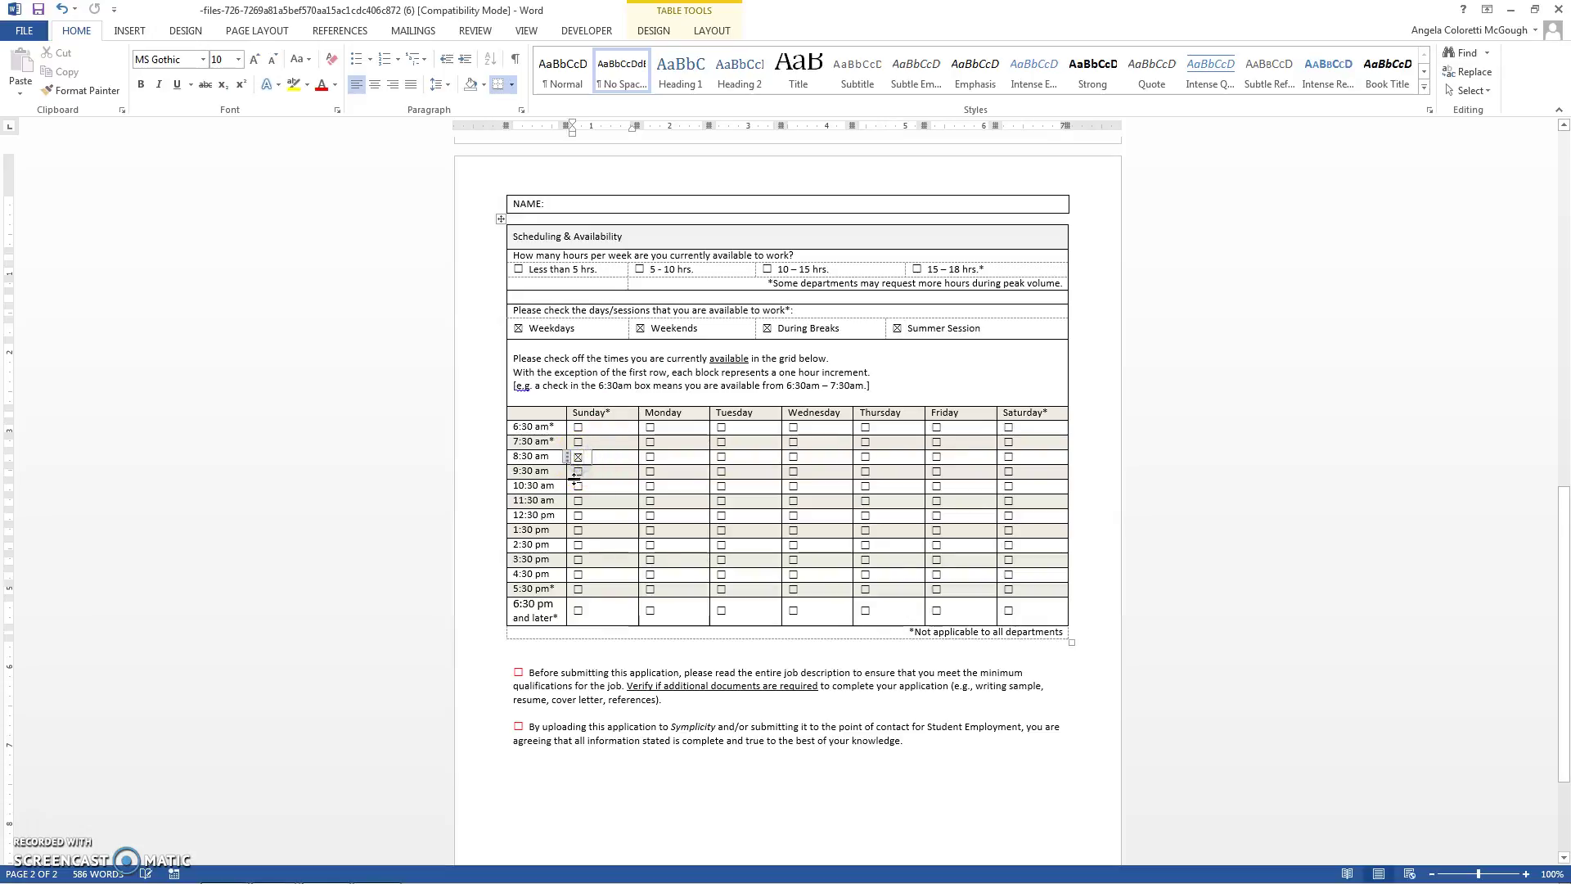
left_click(577, 472)
left_click(578, 487)
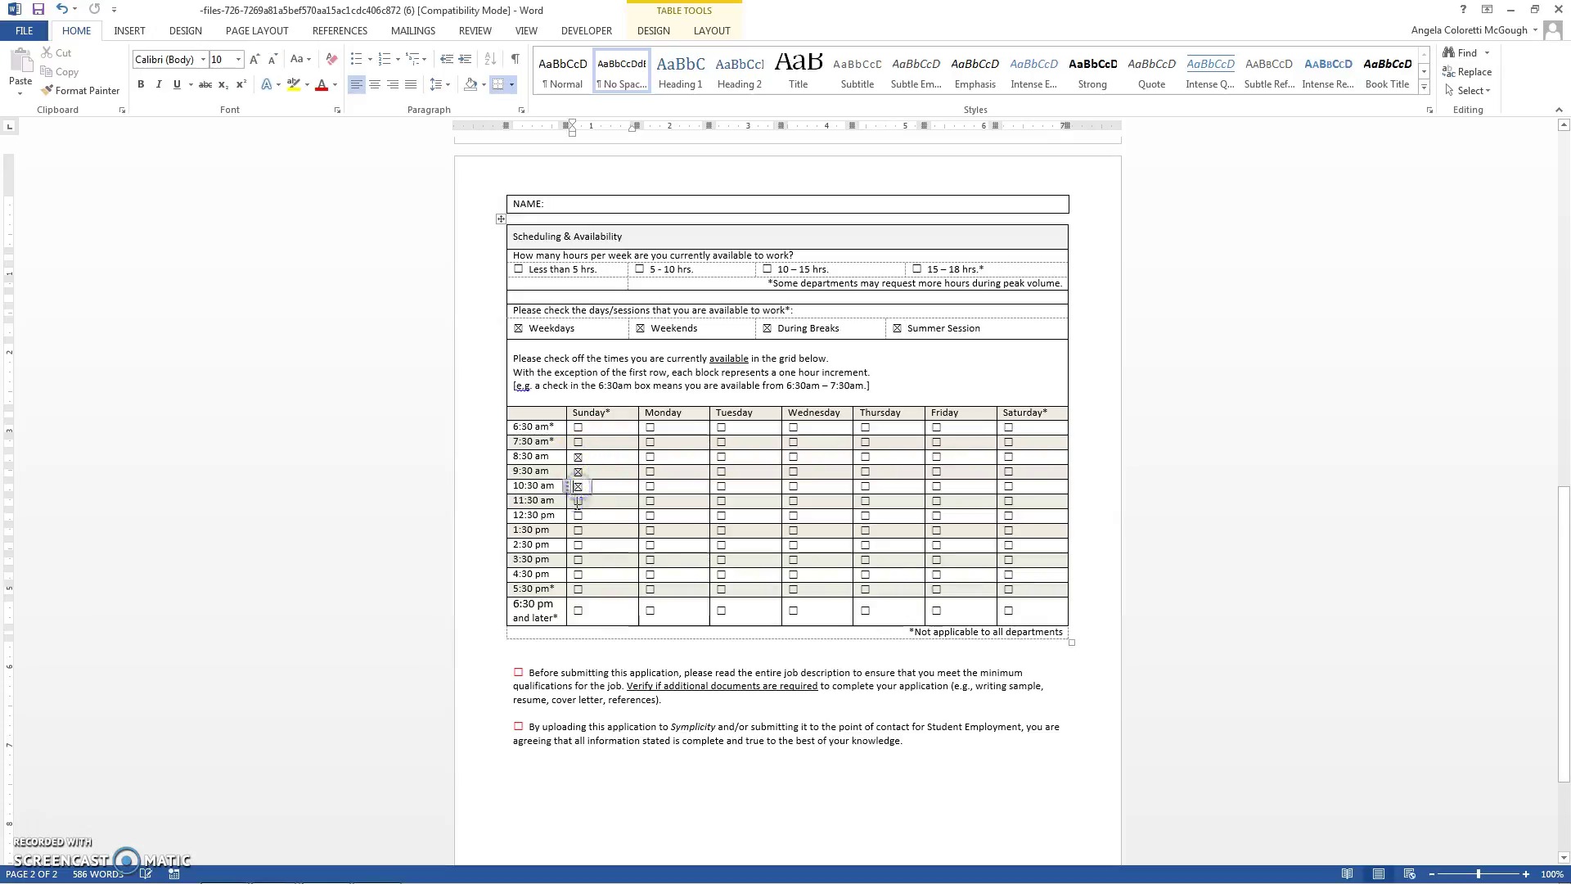
left_click(578, 501)
left_click(579, 516)
left_click(579, 531)
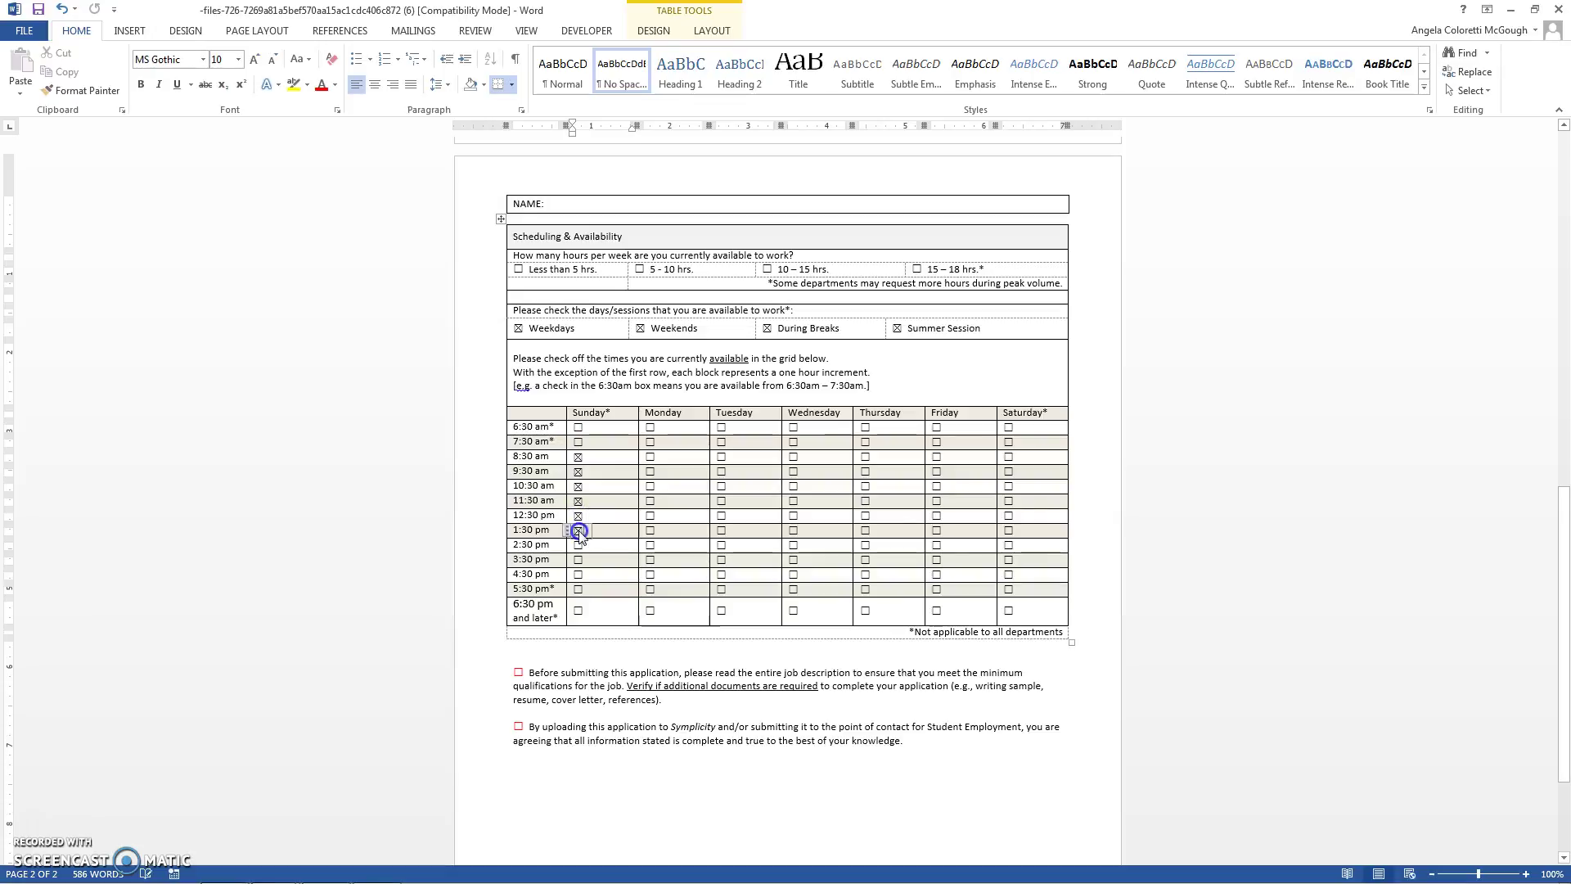
left_click(577, 546)
left_click(578, 560)
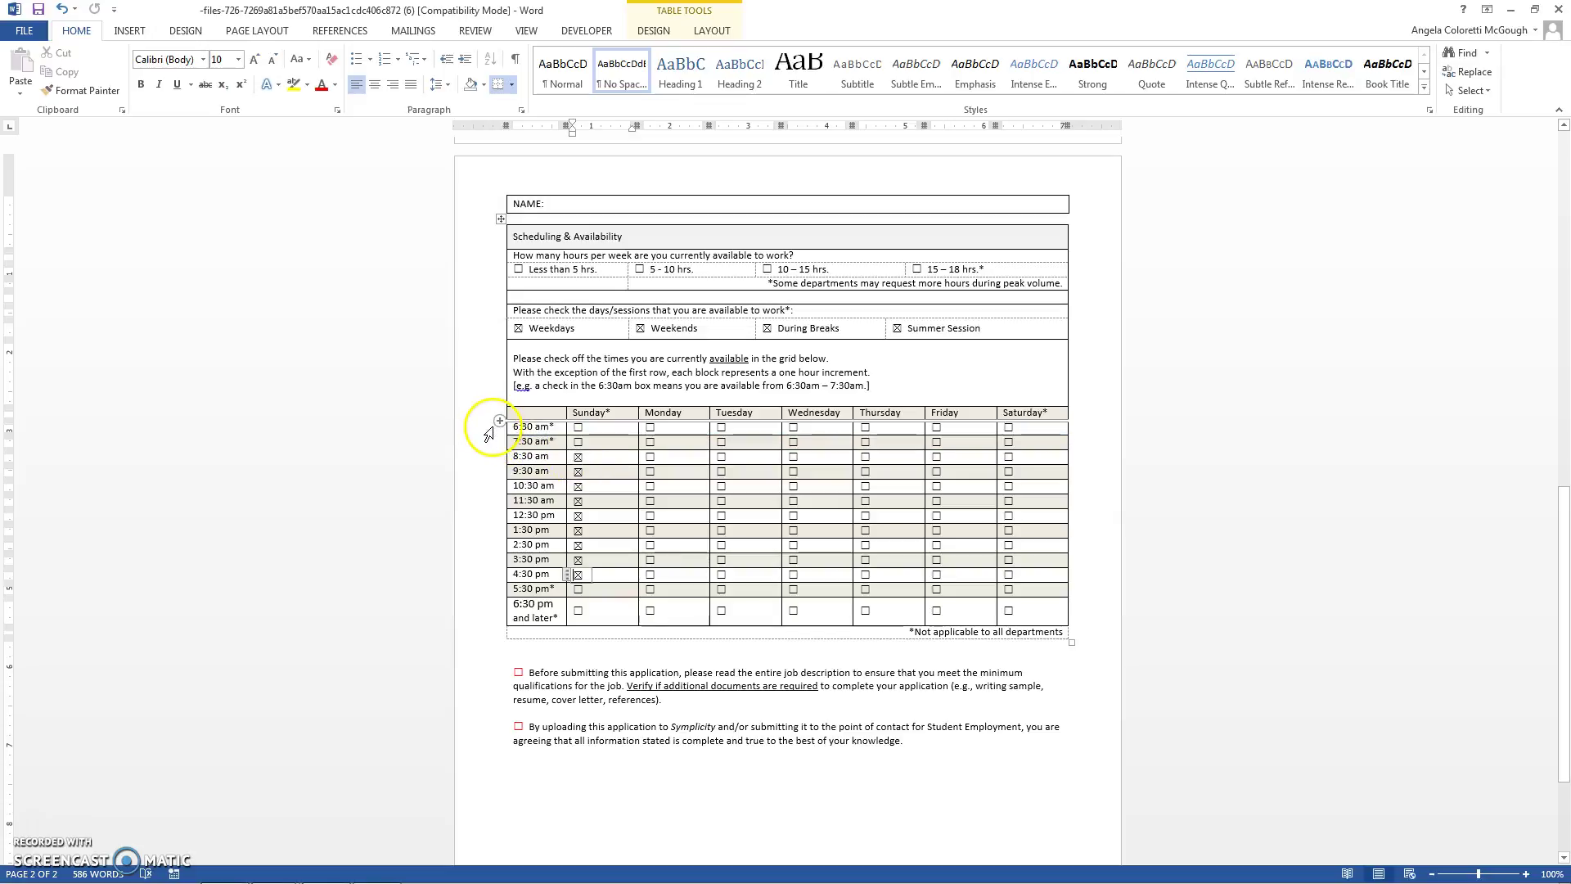
Step: Tick Monday availability for 2:30, 4:30, 5:30 and 6:30 pm
left_click_drag(492, 427, 492, 442)
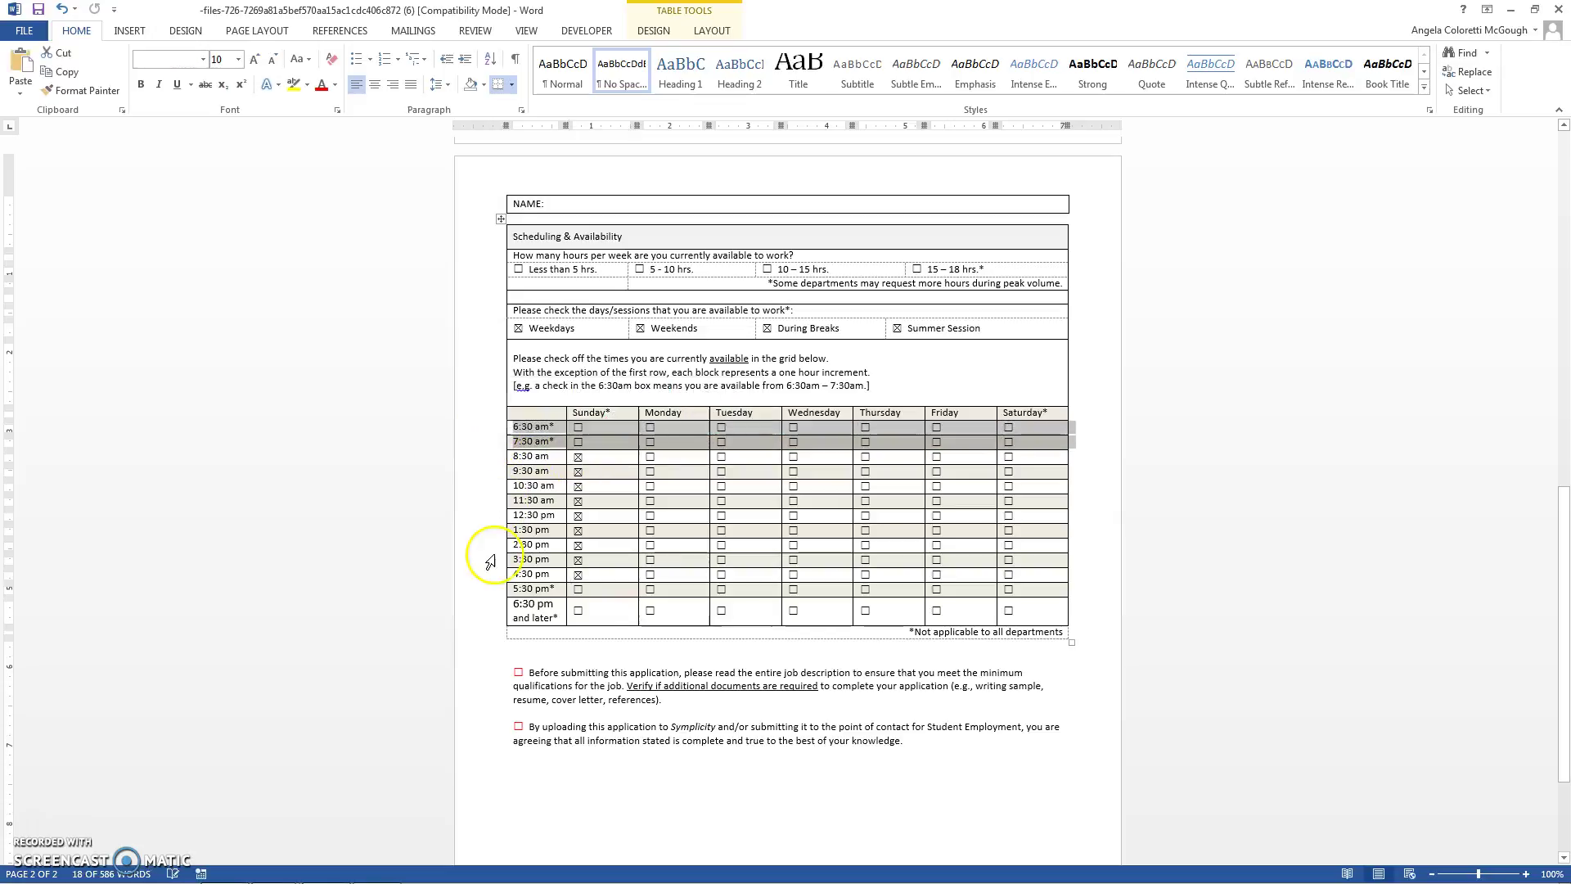
left_click(497, 589)
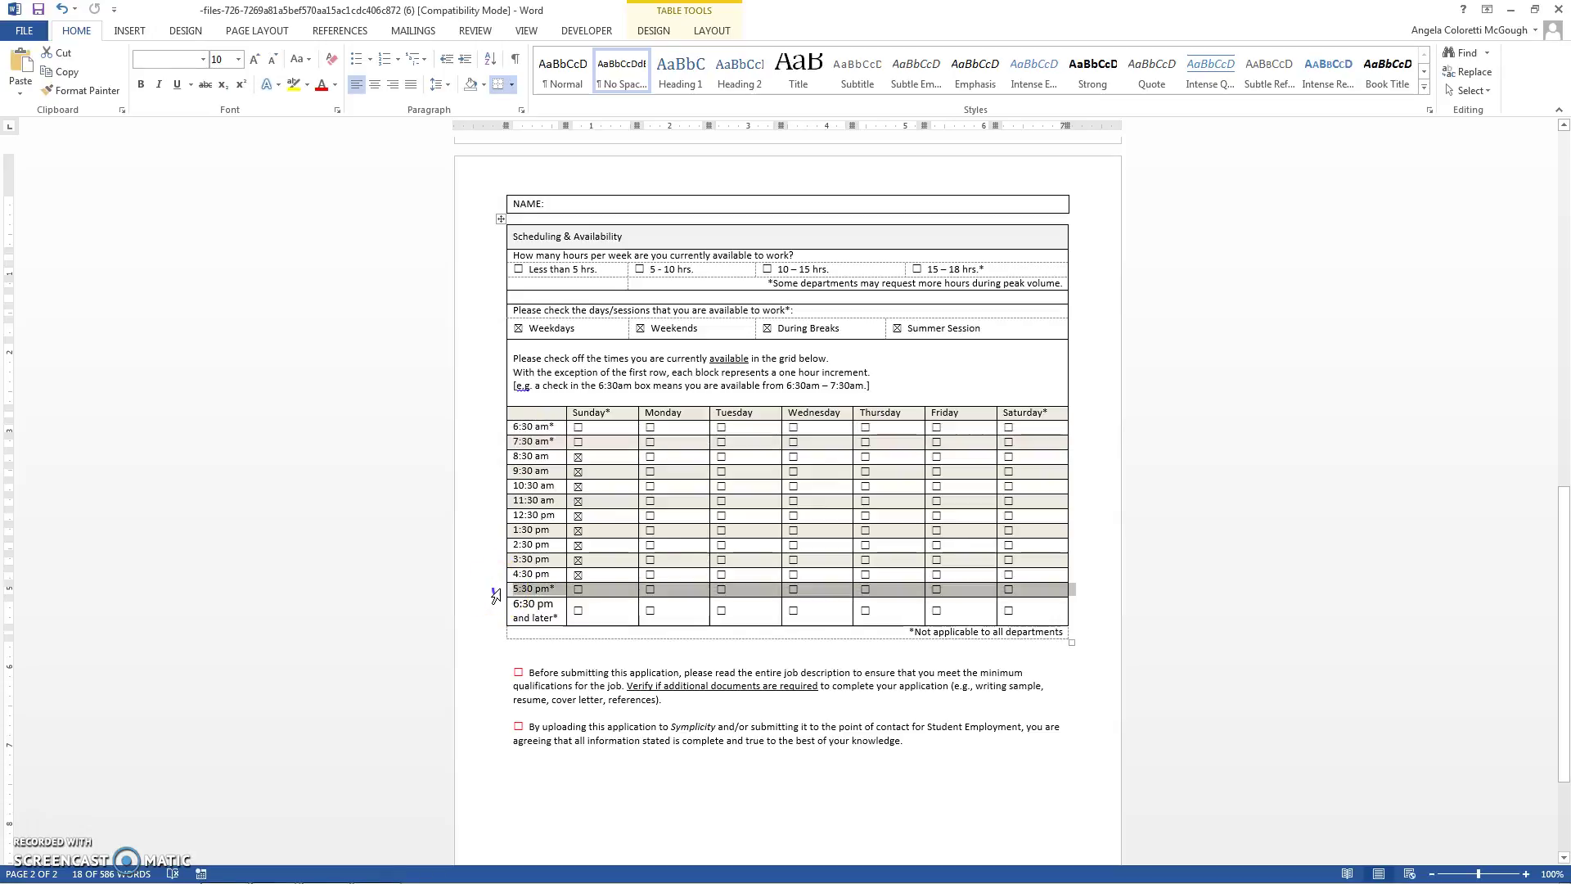
left_click(614, 643)
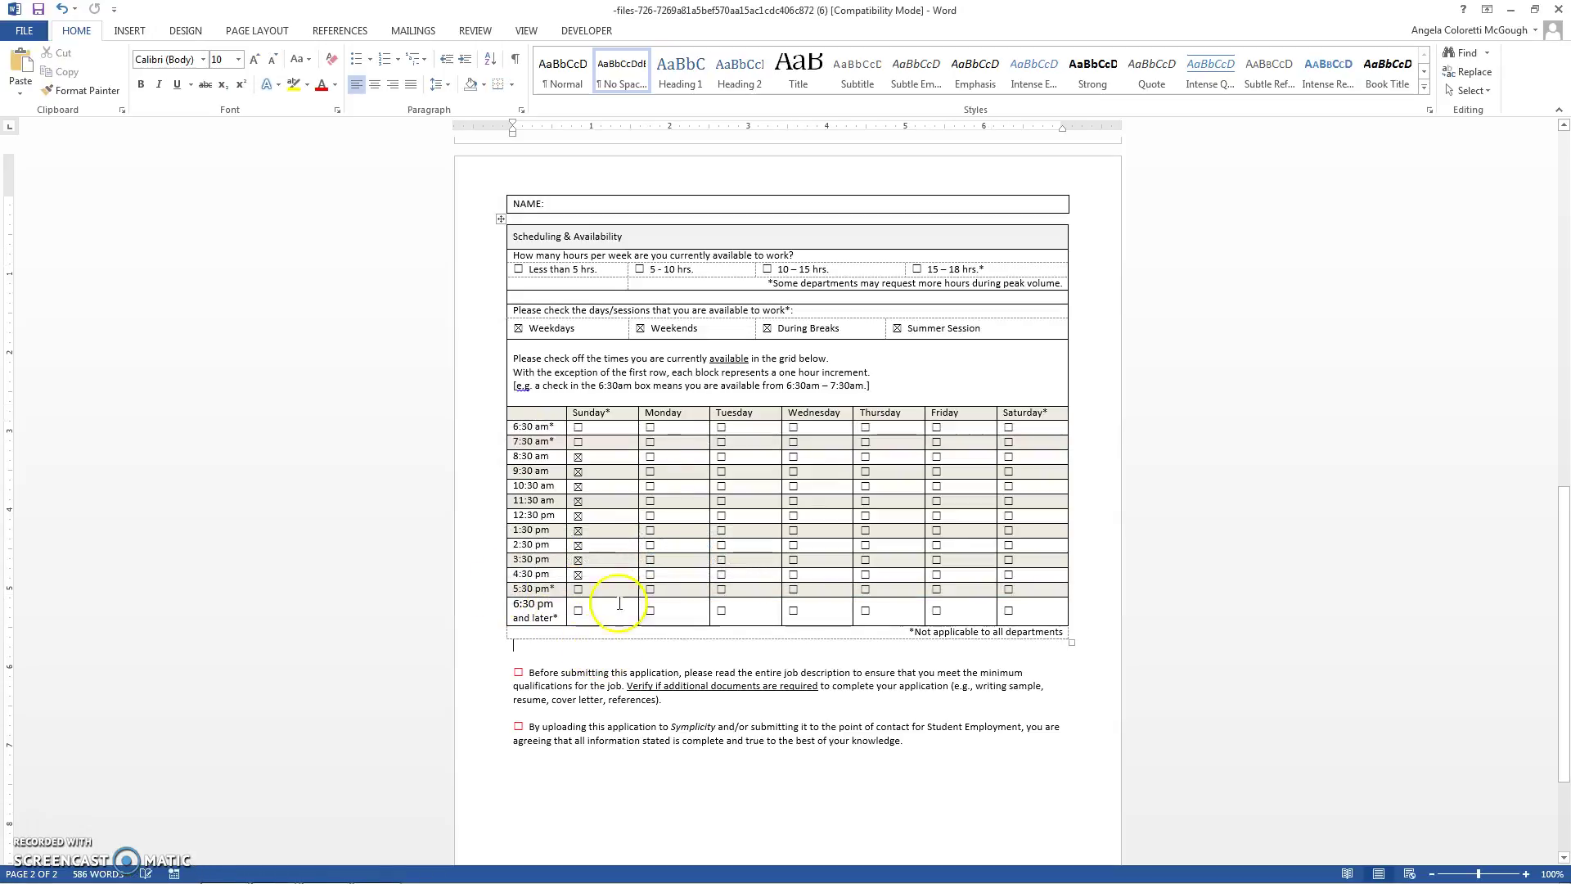
left_click(649, 589)
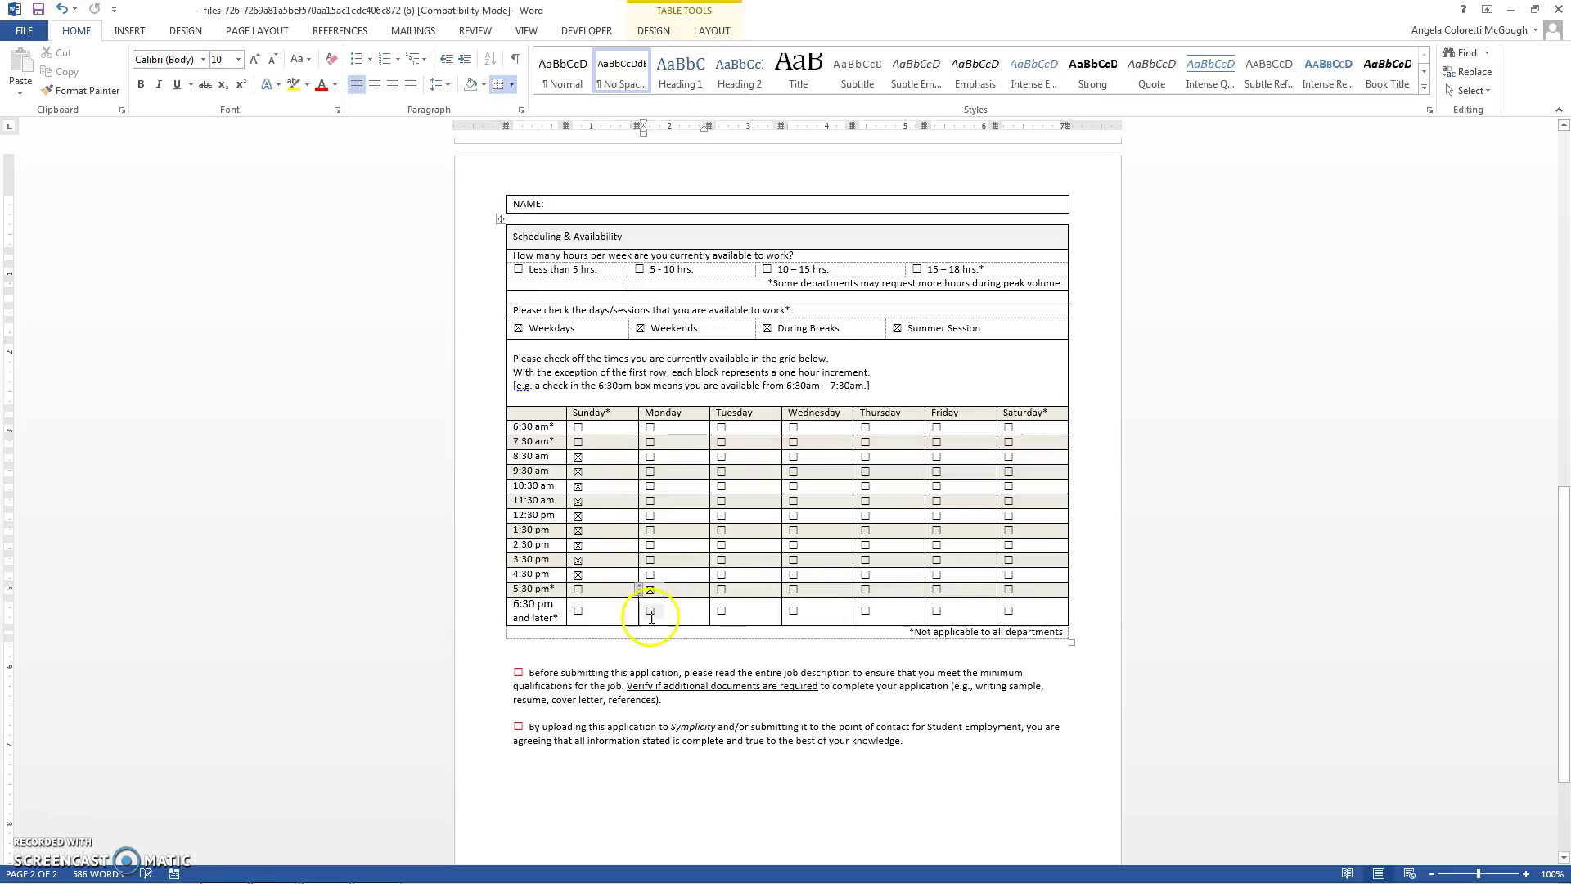
left_click(651, 612)
left_click(649, 574)
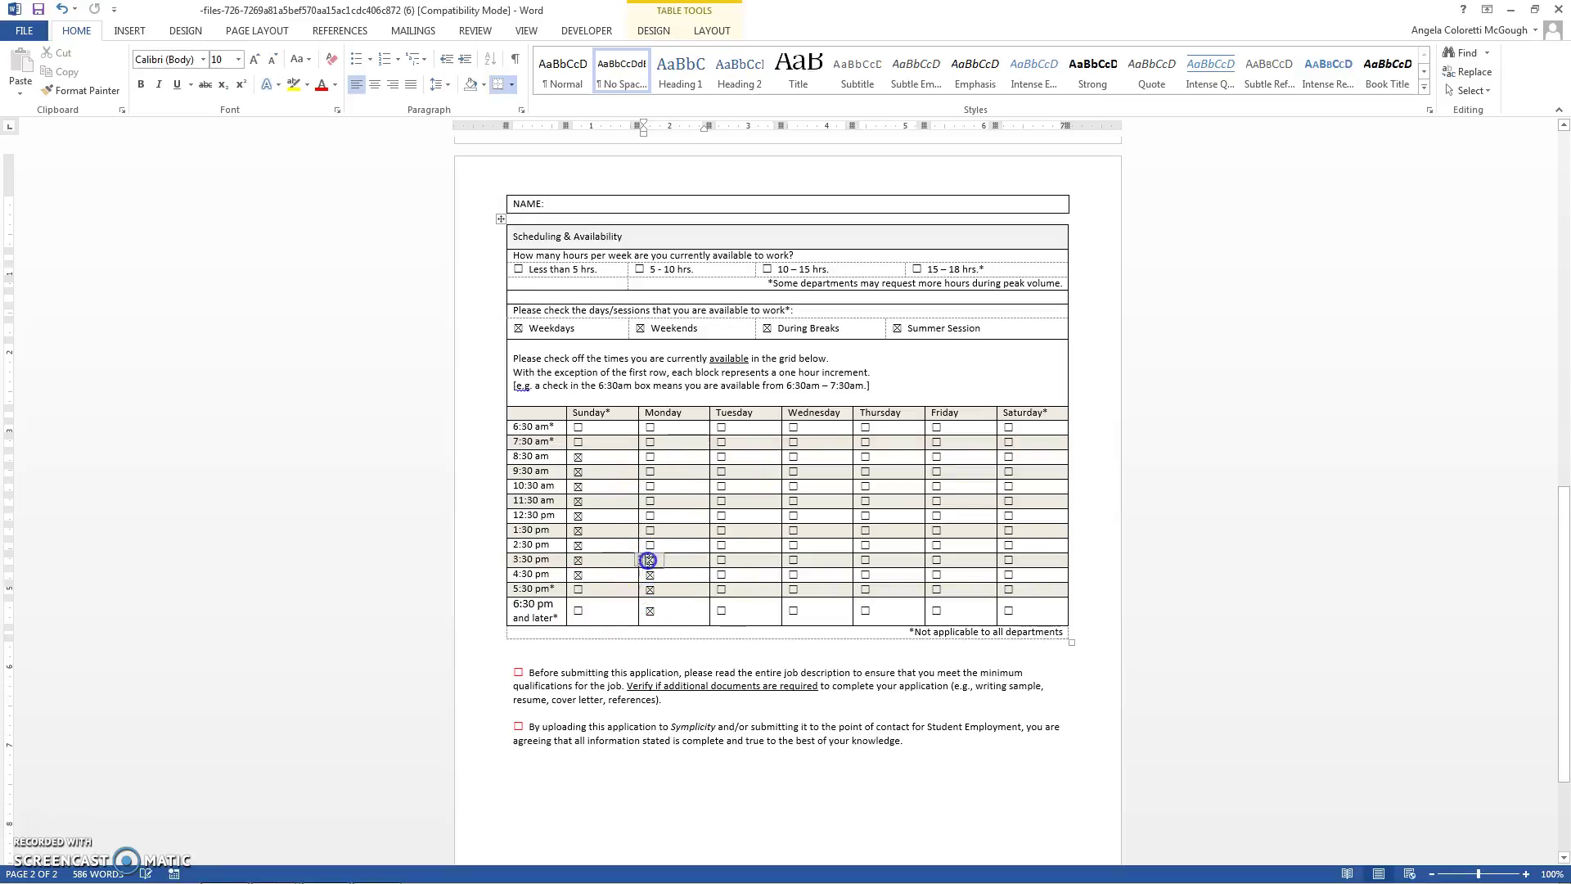
left_click(648, 547)
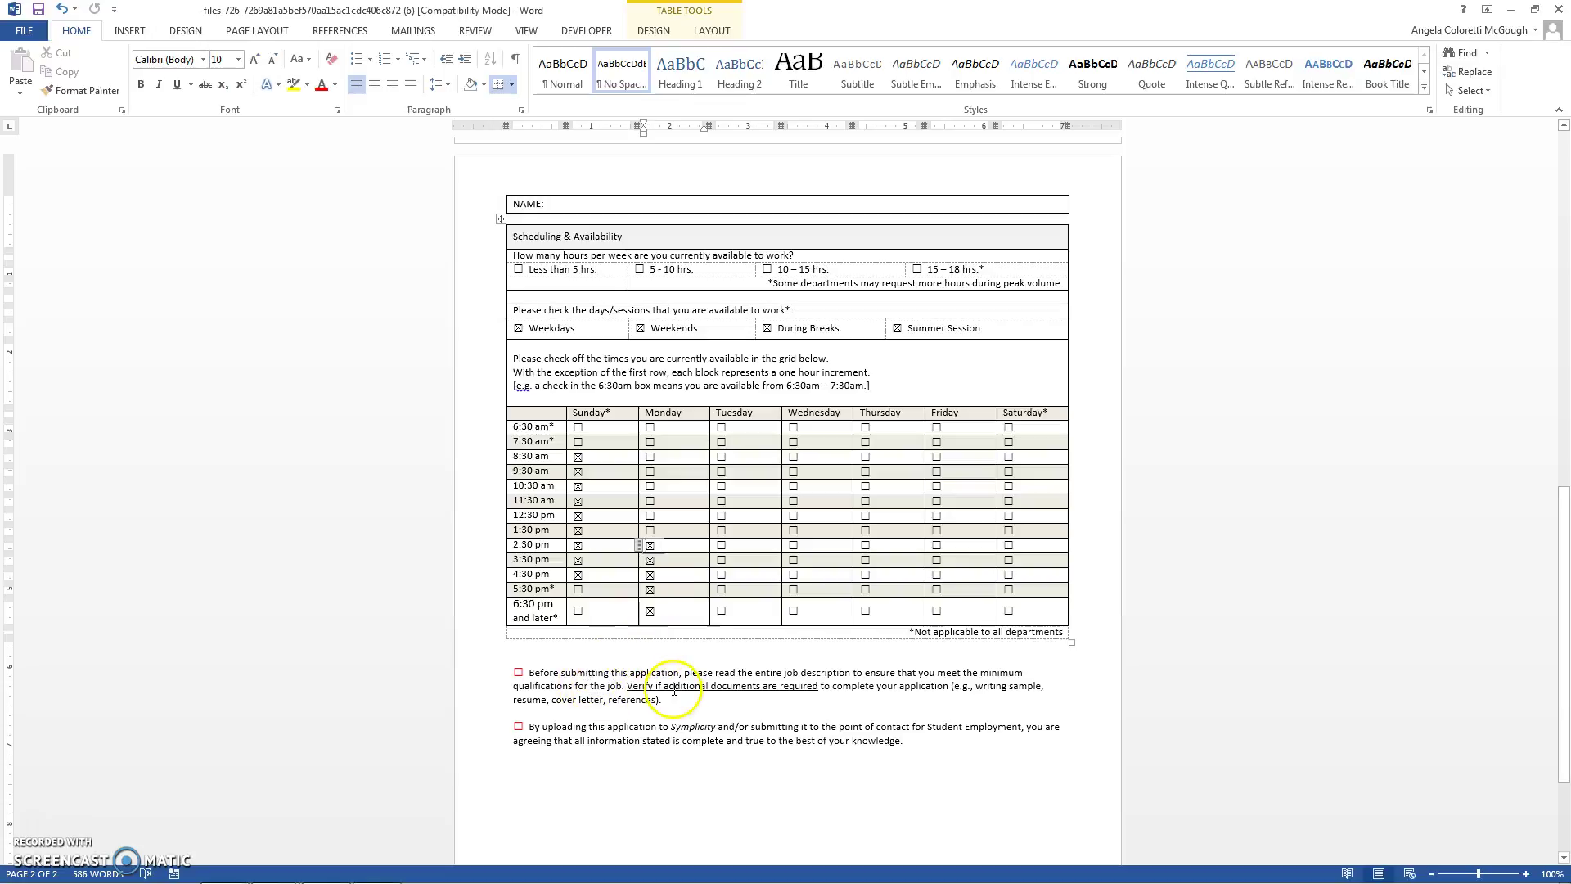
Step: Check both acknowledgement boxes: job description read and information true
left_click(518, 674)
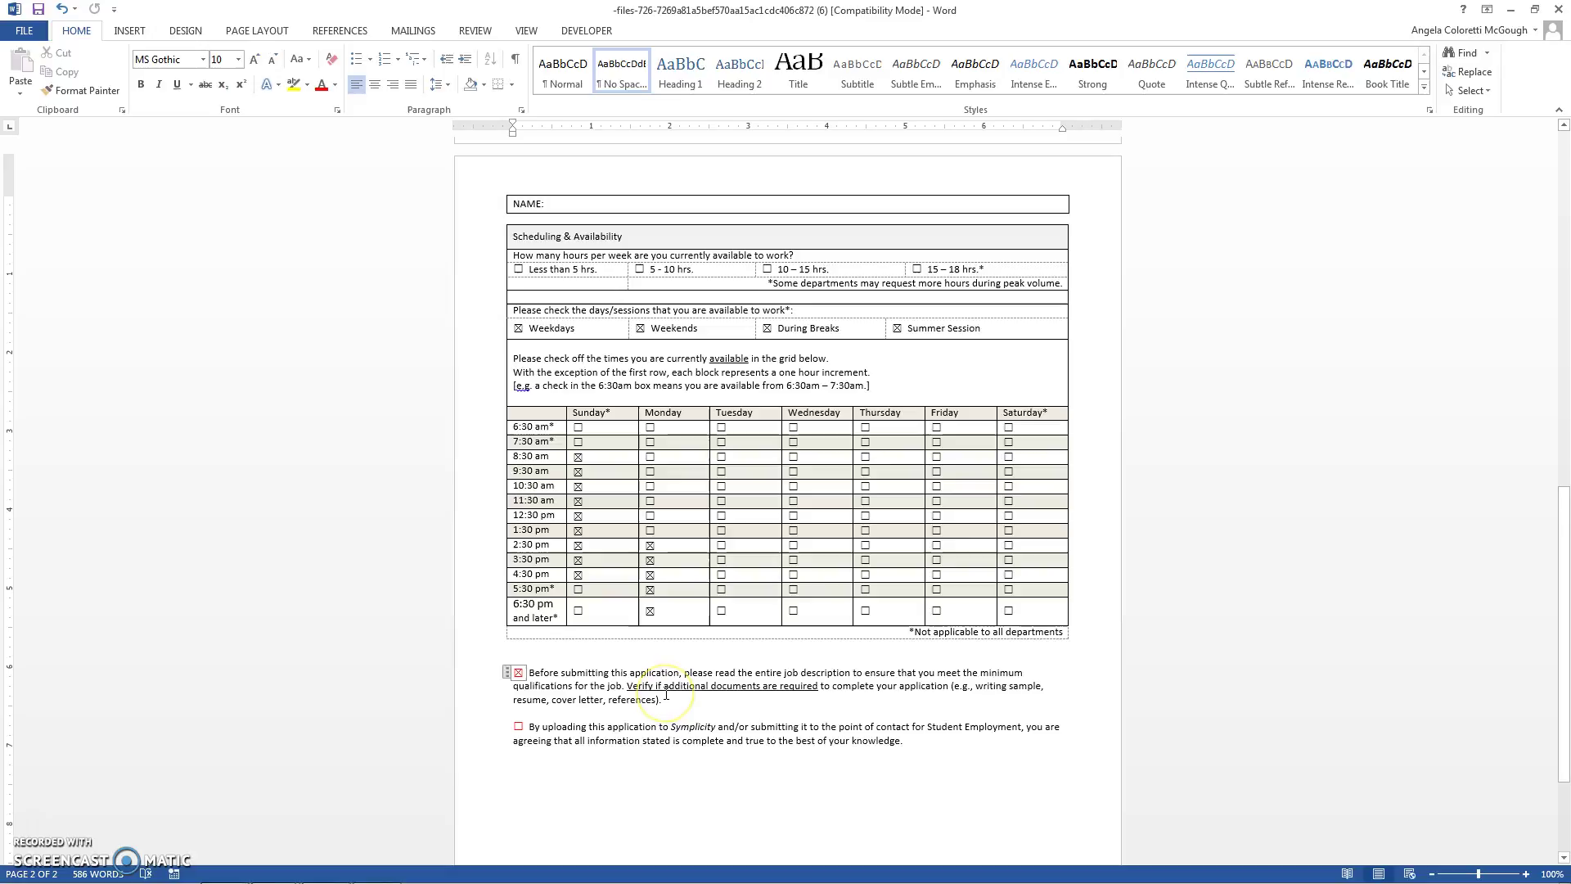
left_click(518, 726)
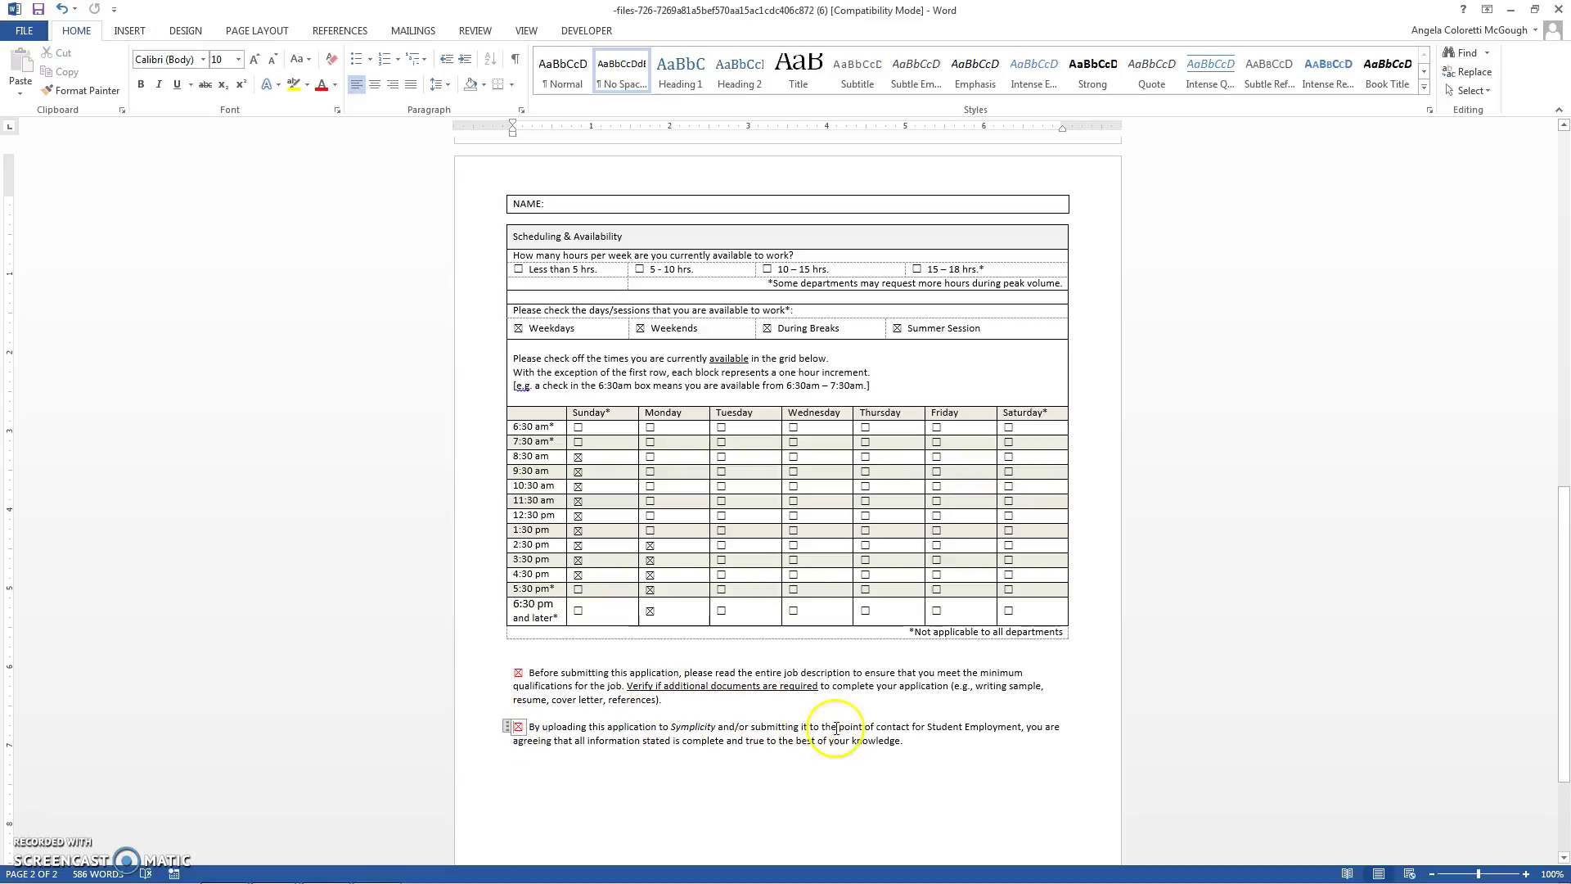
left_click_drag(1561, 559, 1561, 625)
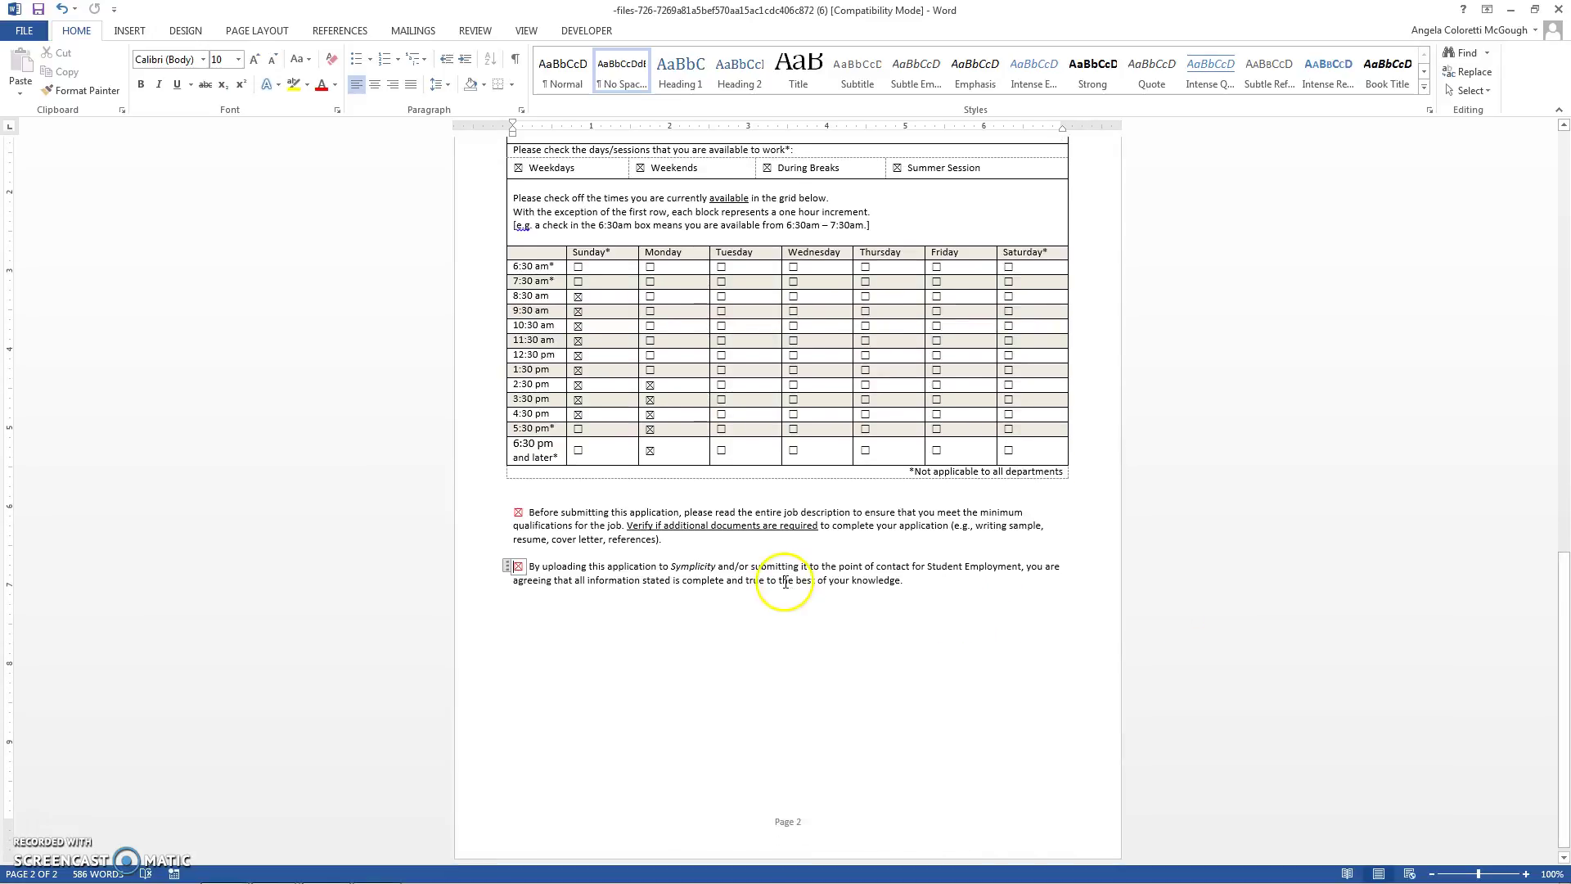
Step: Save the form to the Desktop as 'Test Student Application'
left_click(25, 30)
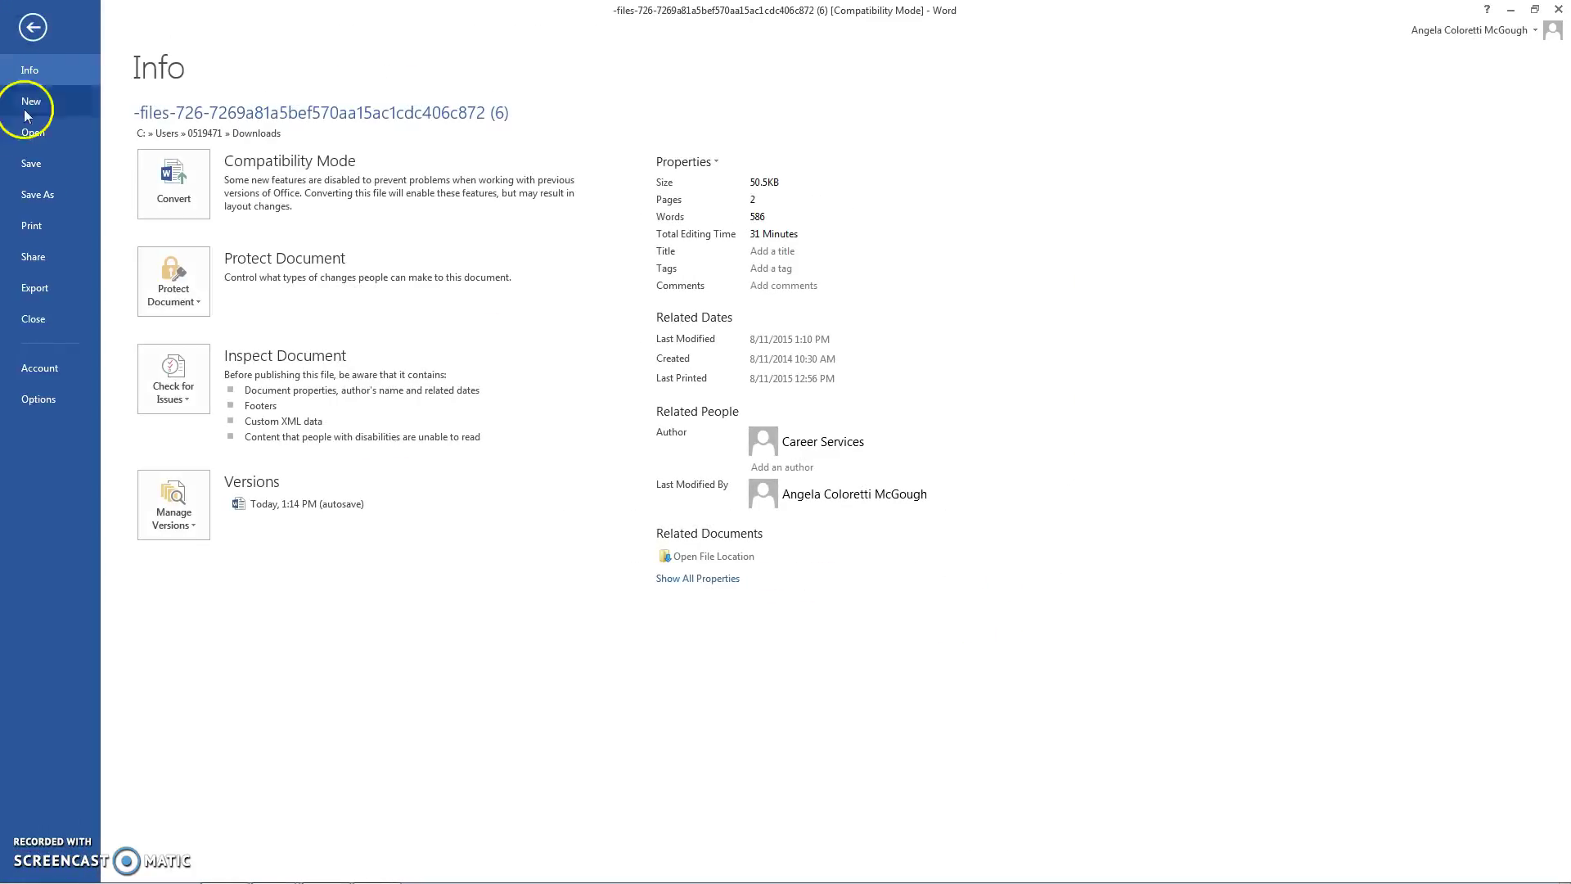
left_click(38, 198)
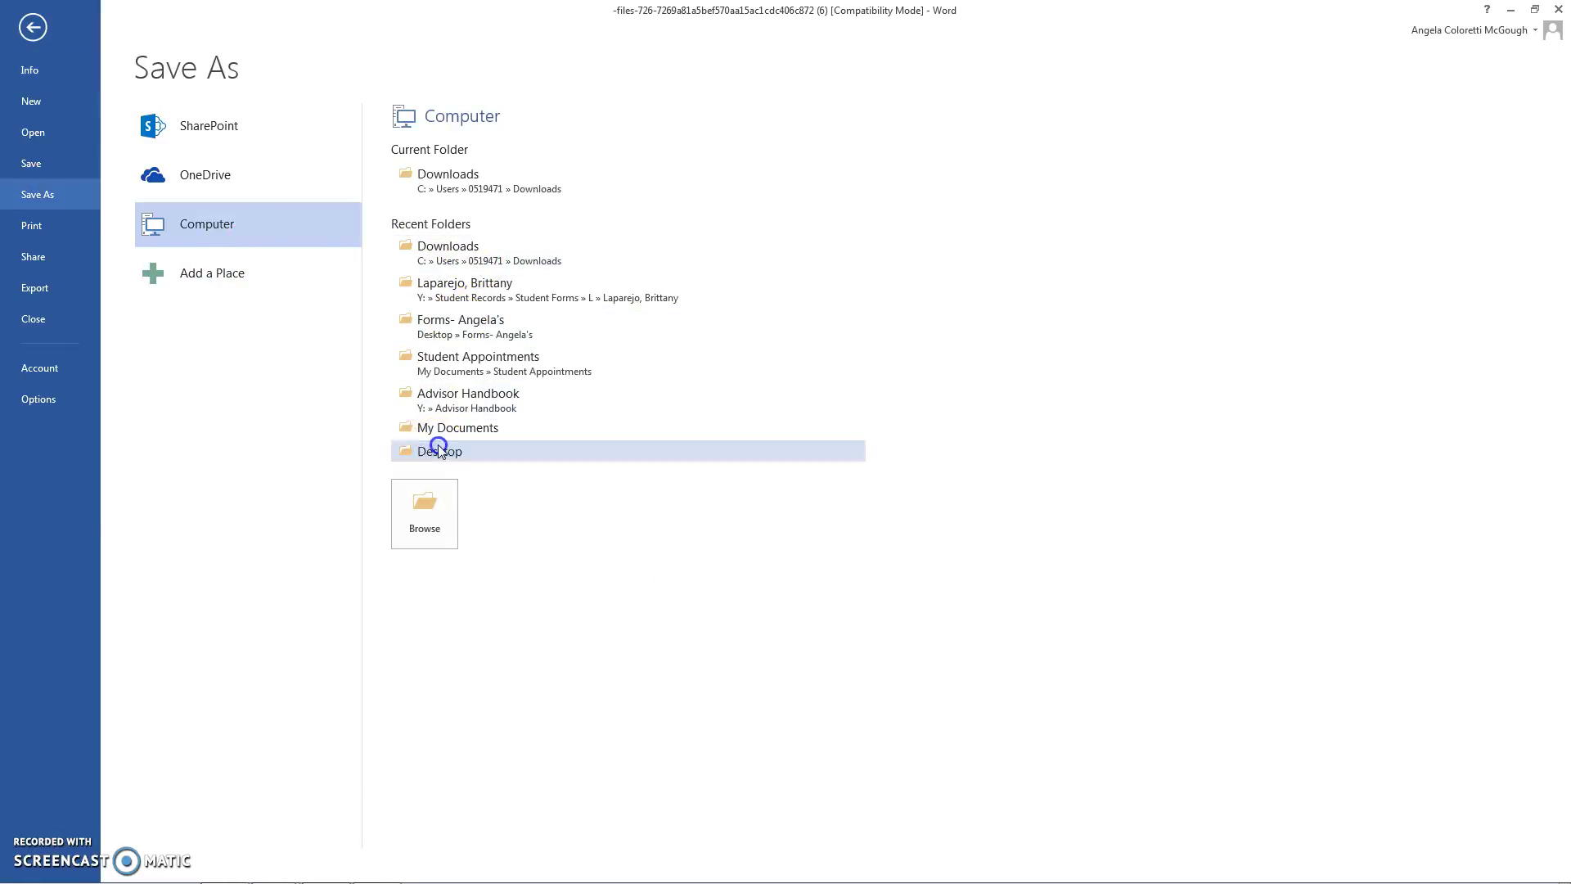
type("Test Student A")
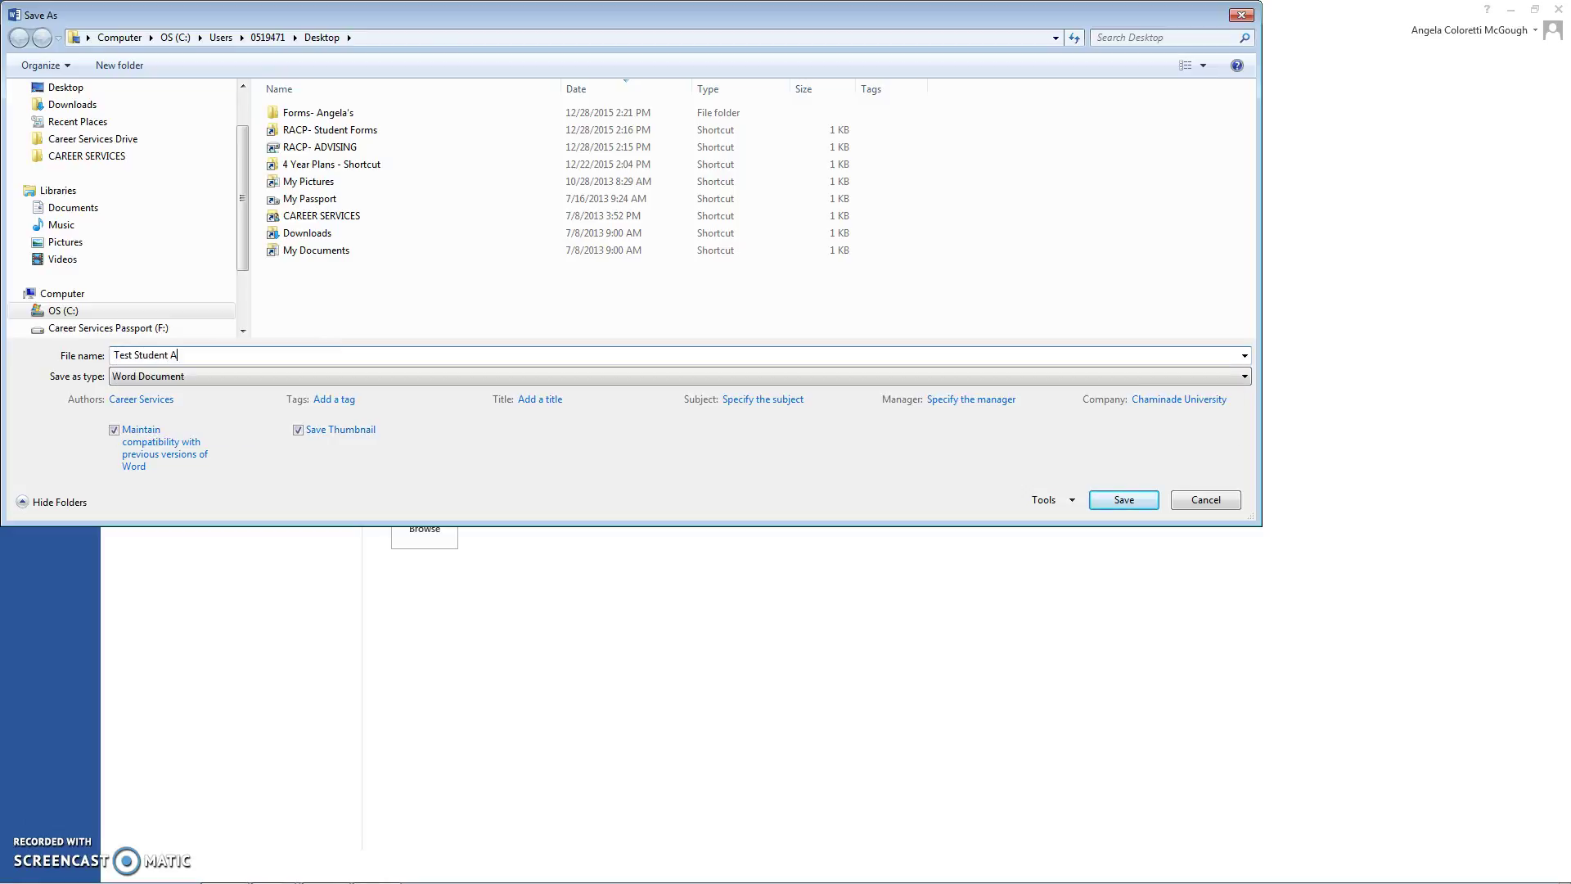
type("pplication")
key("Return")
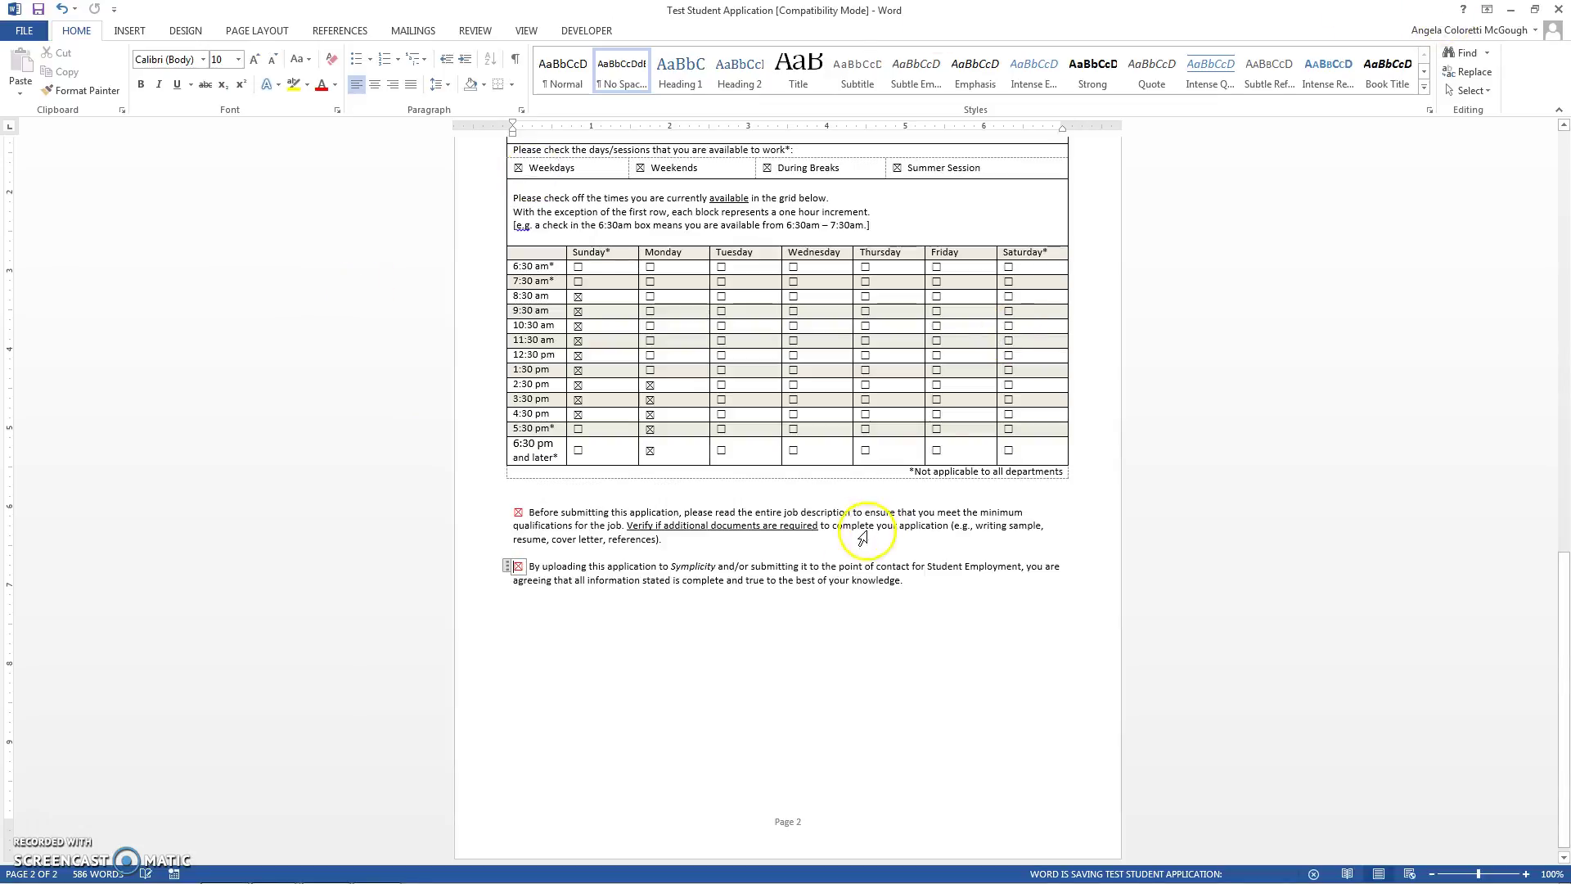
mouse_move(376, 868)
left_click(233, 867)
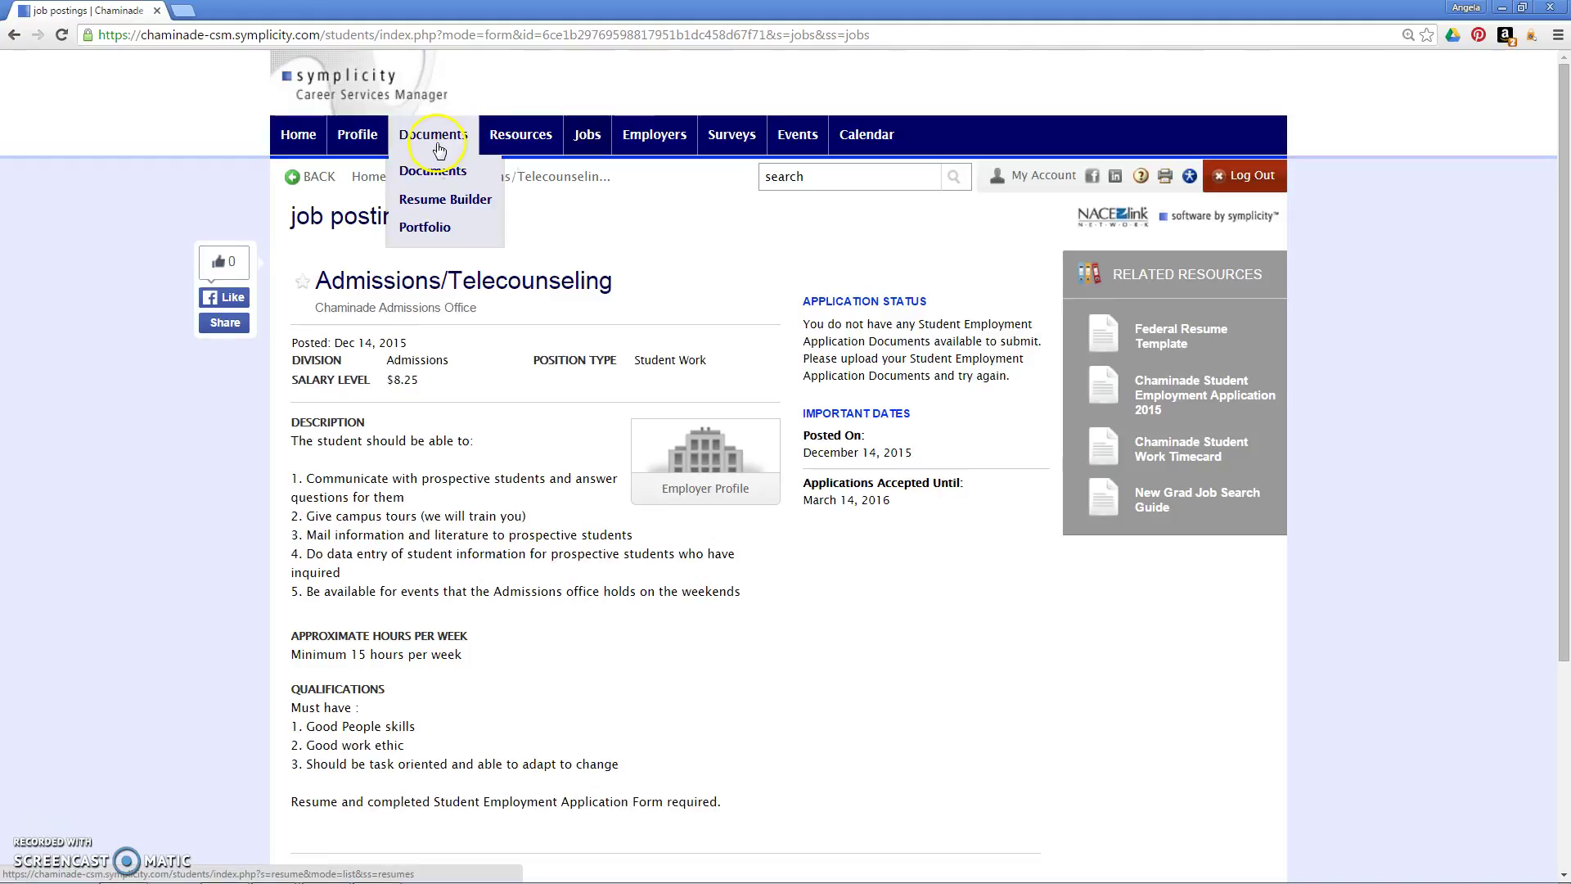
Step: Upload Test Student Application.docx as a Student Employment Application labelled 'Test Student Employment Application'
left_click(434, 170)
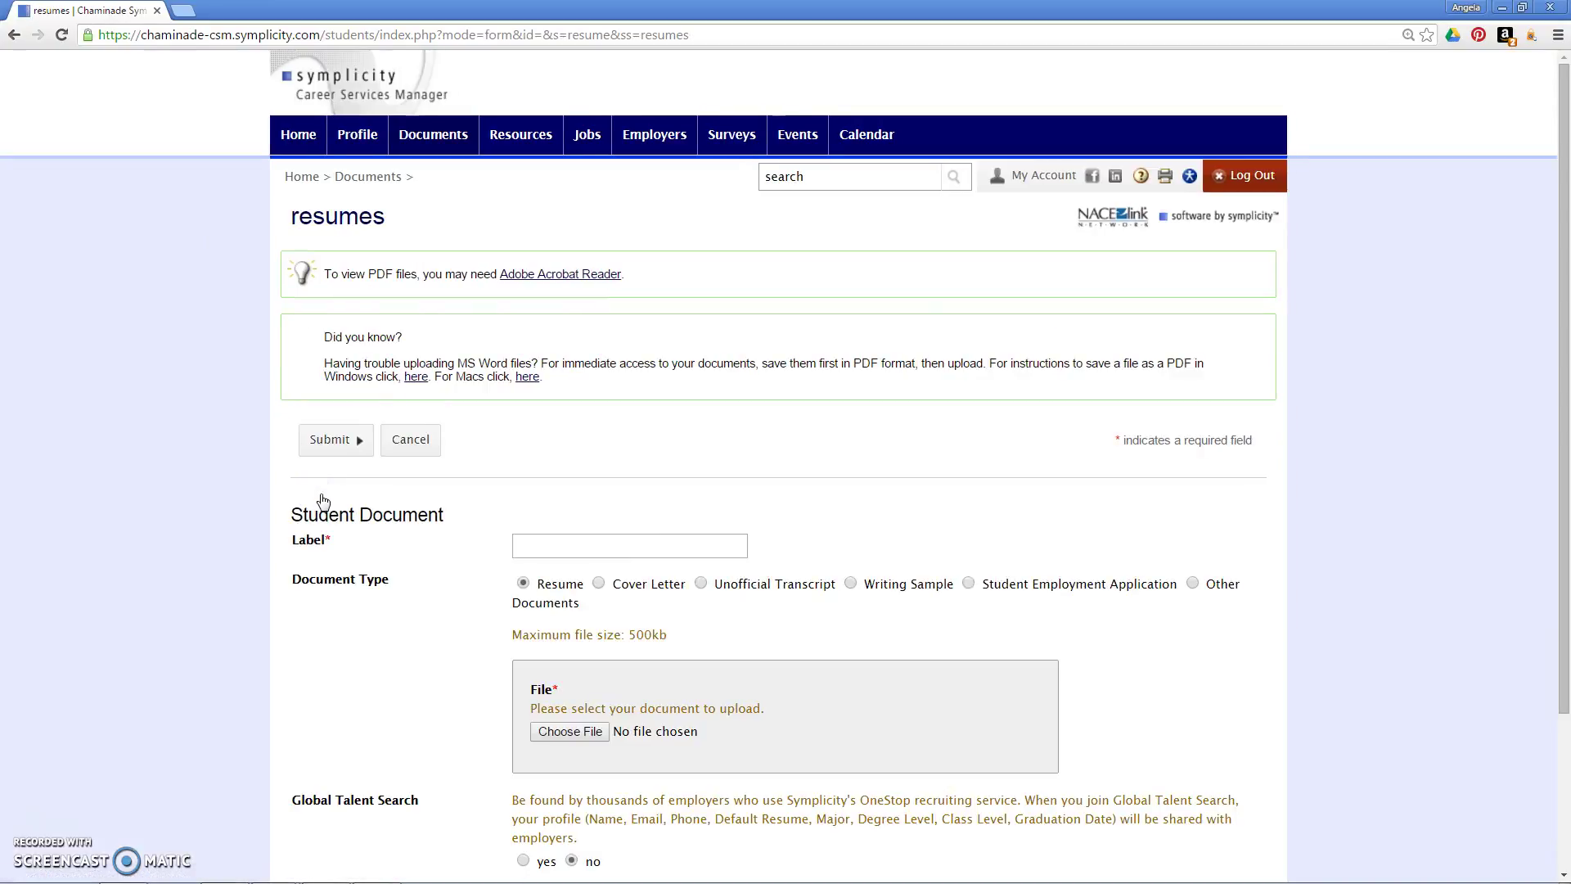
left_click(968, 584)
left_click(573, 731)
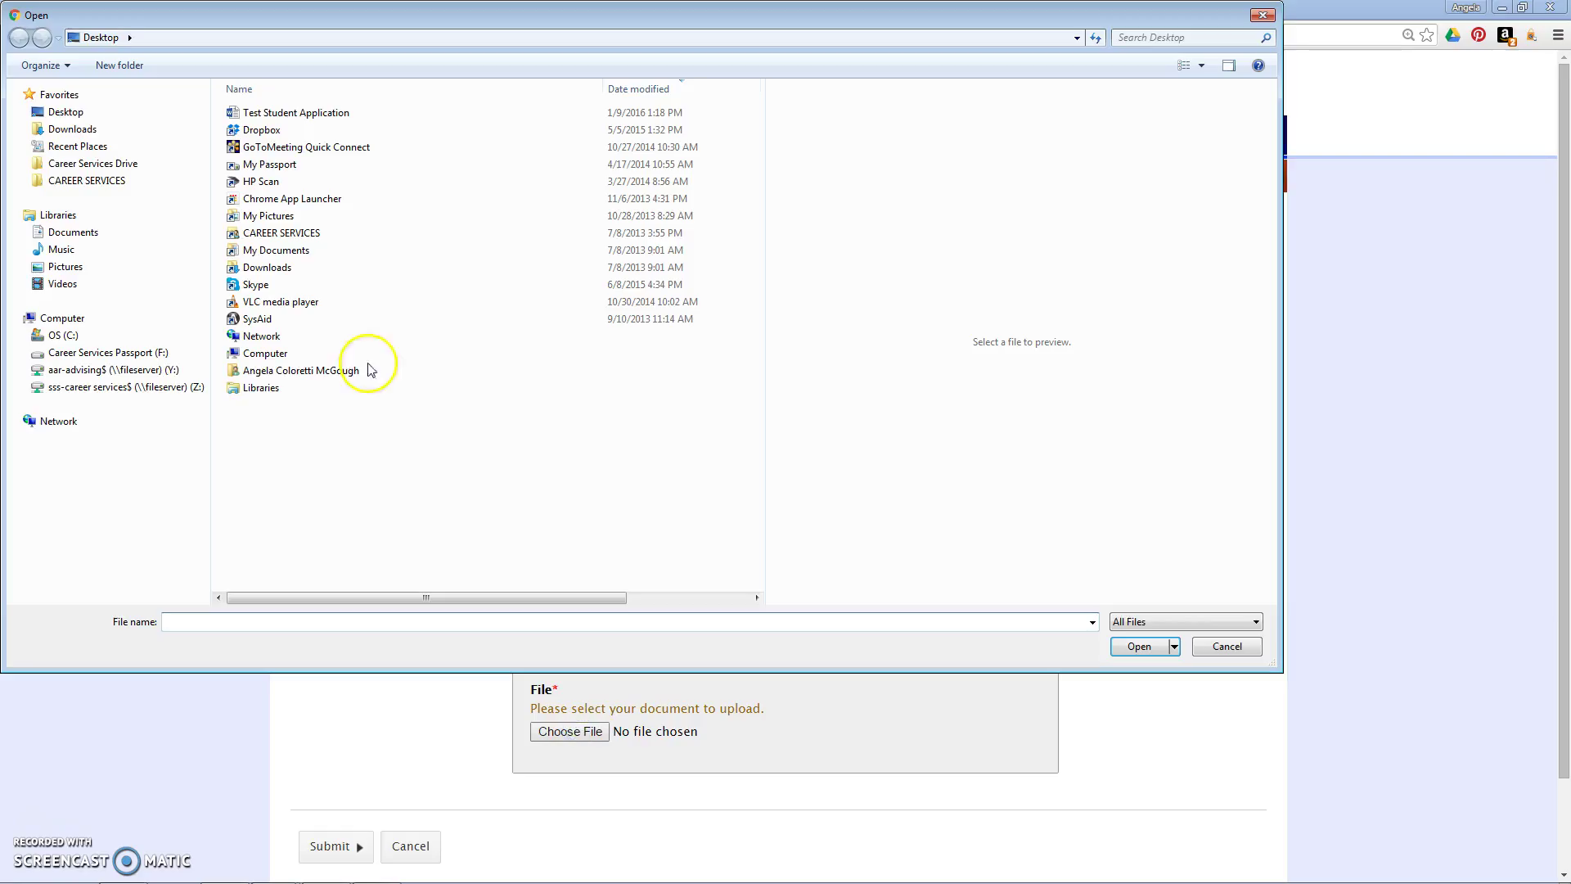
double_click(253, 104)
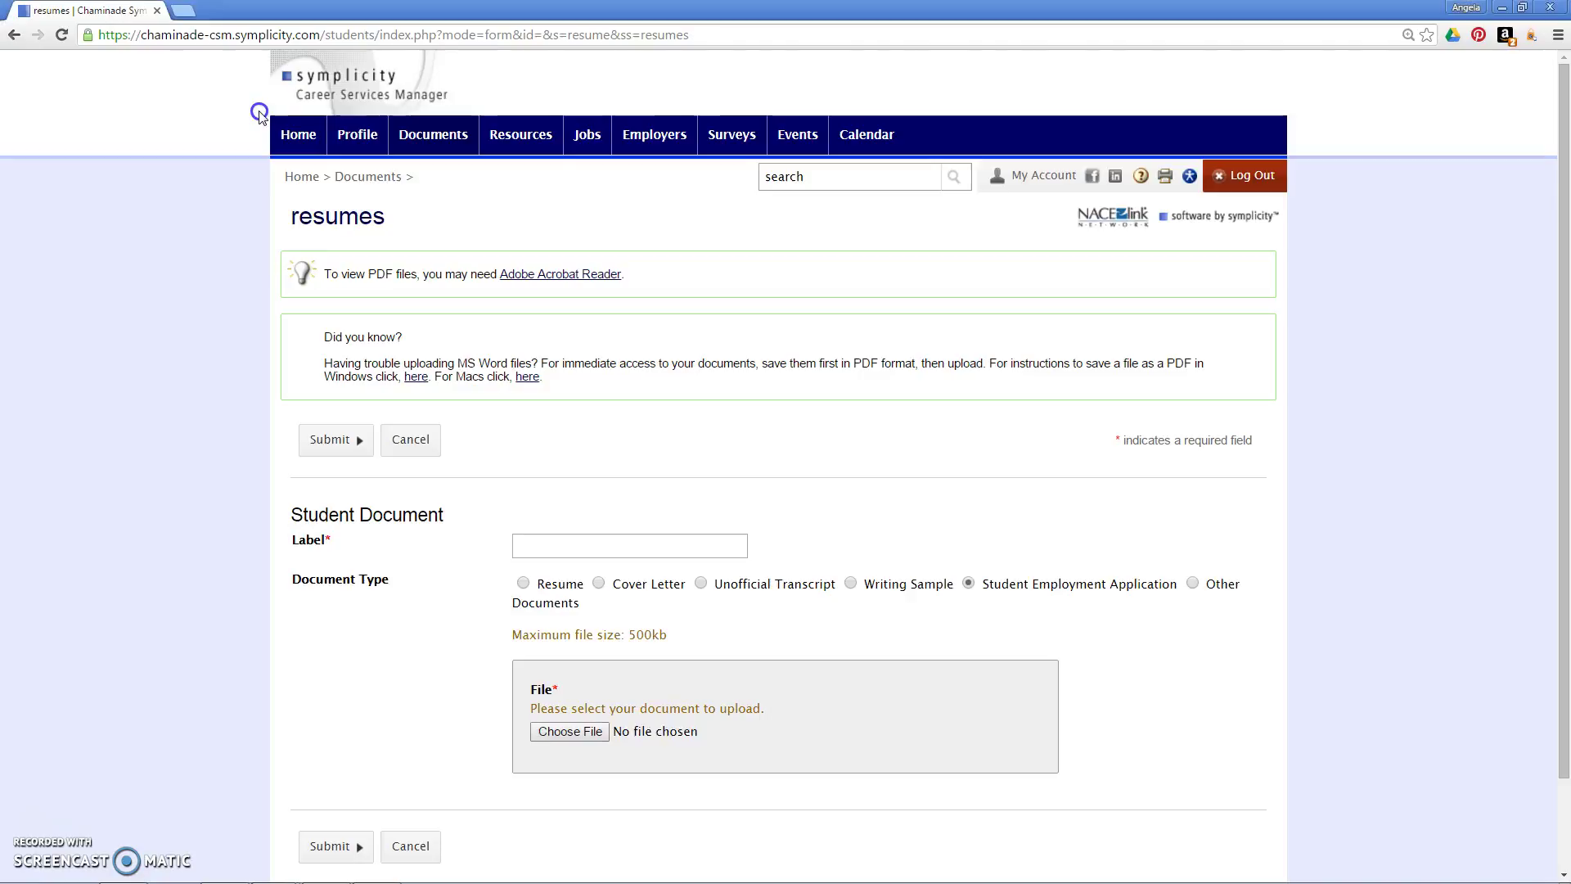
left_click(571, 557)
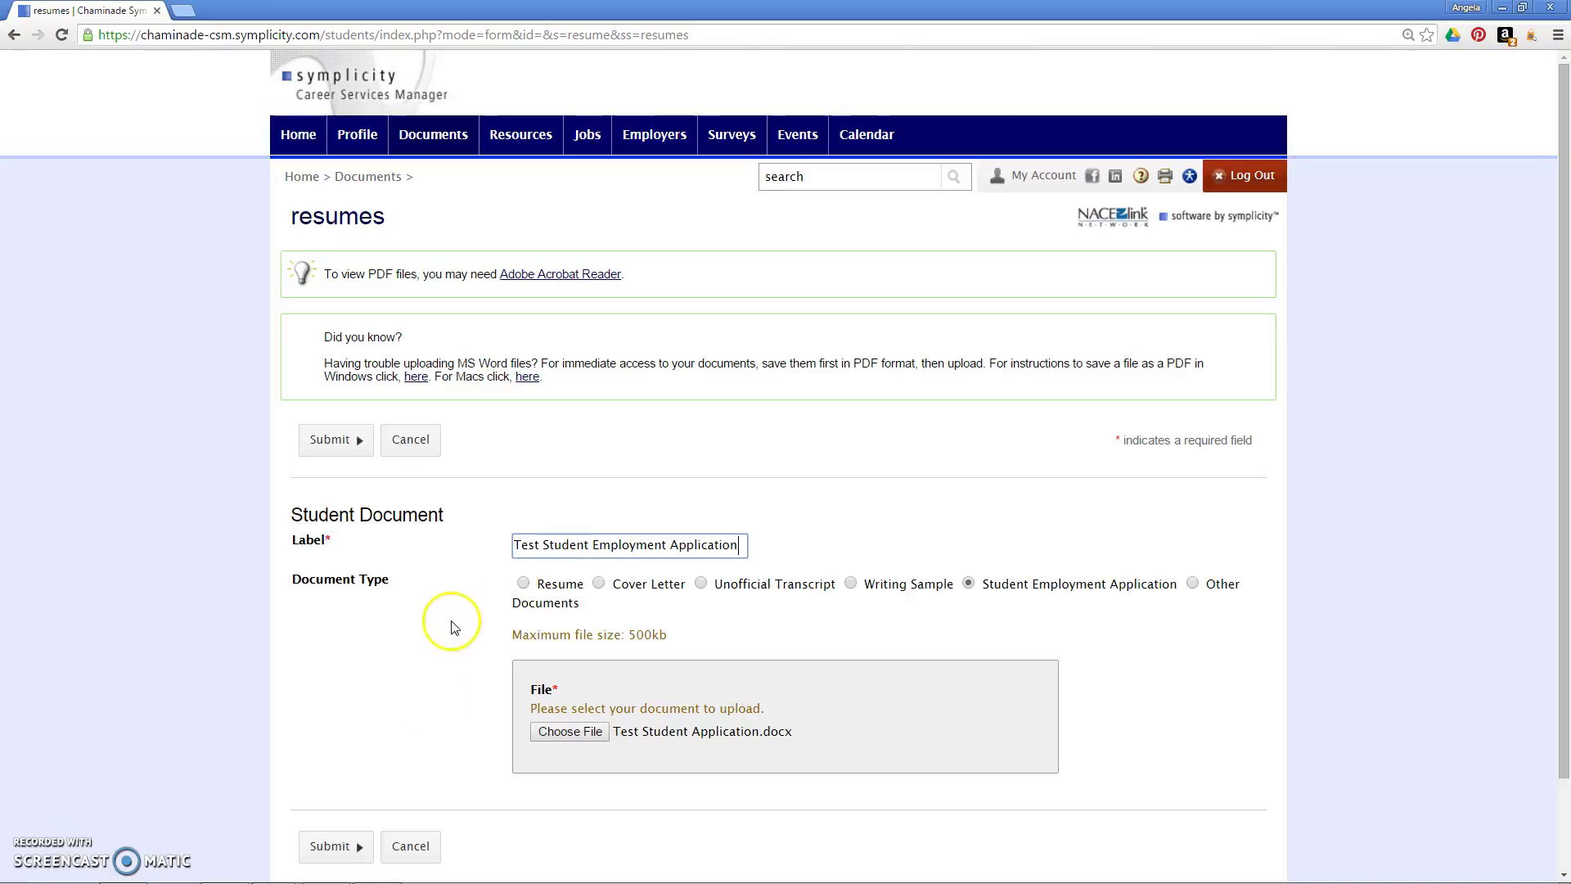
left_click(336, 846)
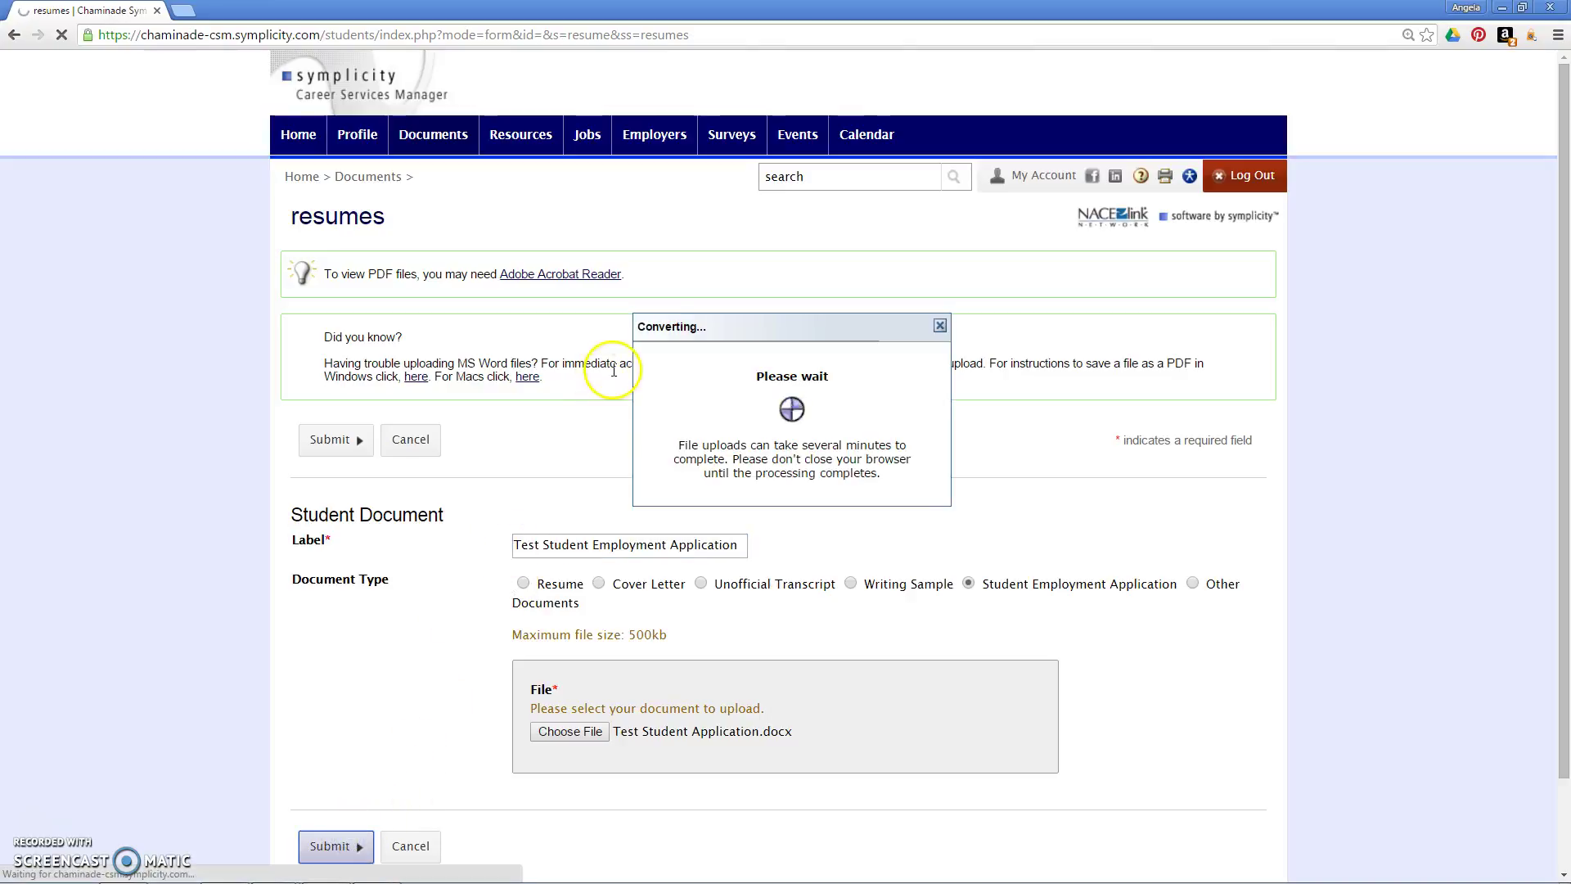
Step: Opt out of resume books and Global Talent Search, keep email job listings on, then save
left_click(565, 404)
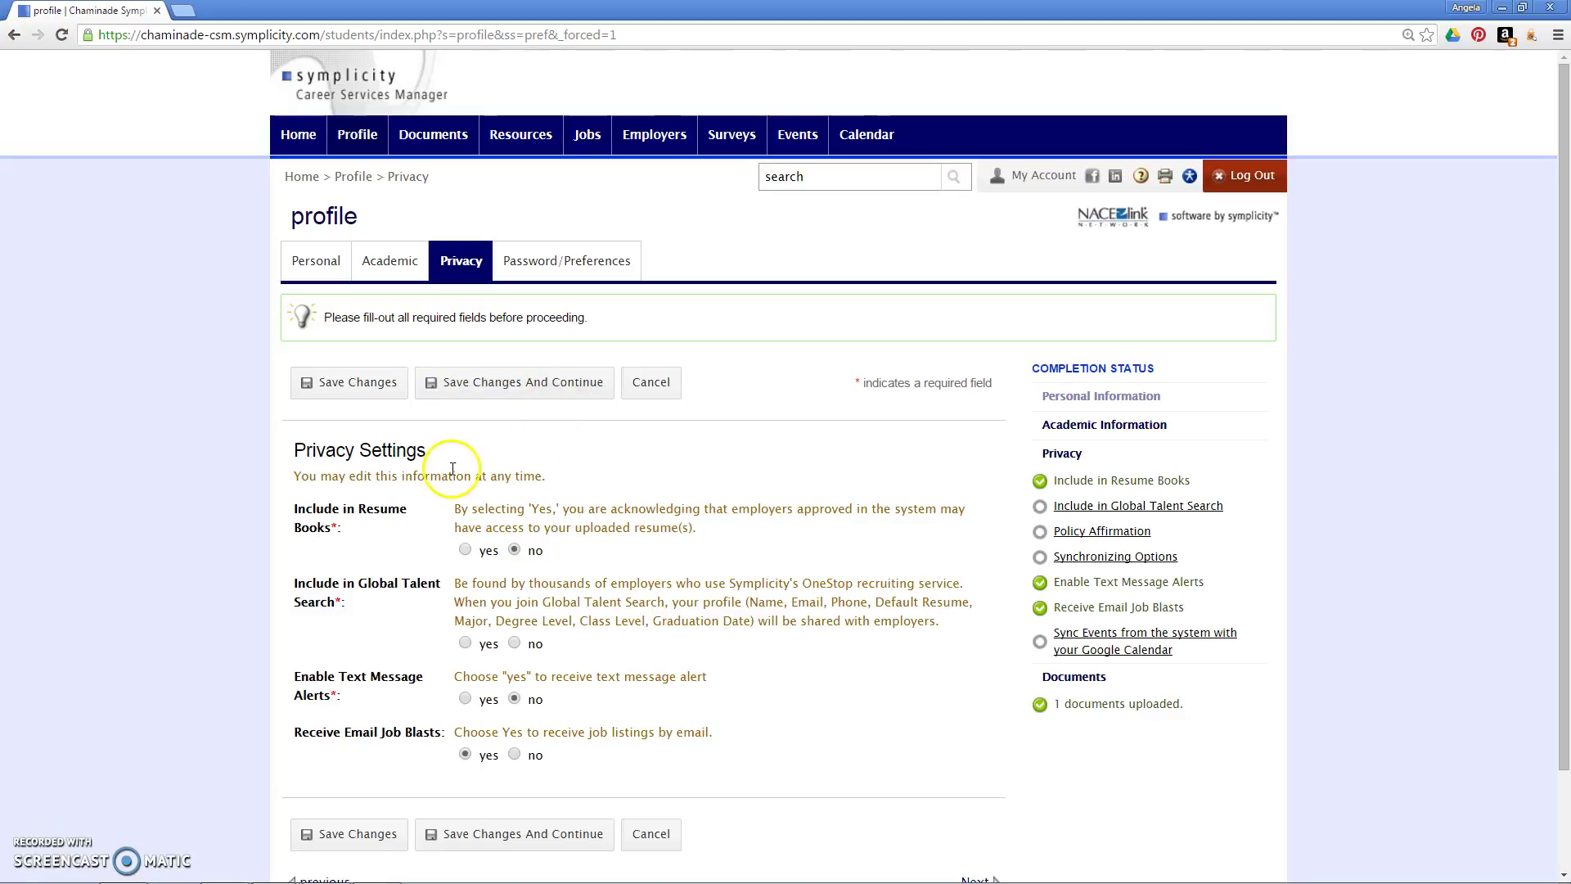
left_click(515, 552)
left_click(515, 644)
left_click(513, 728)
left_click(470, 759)
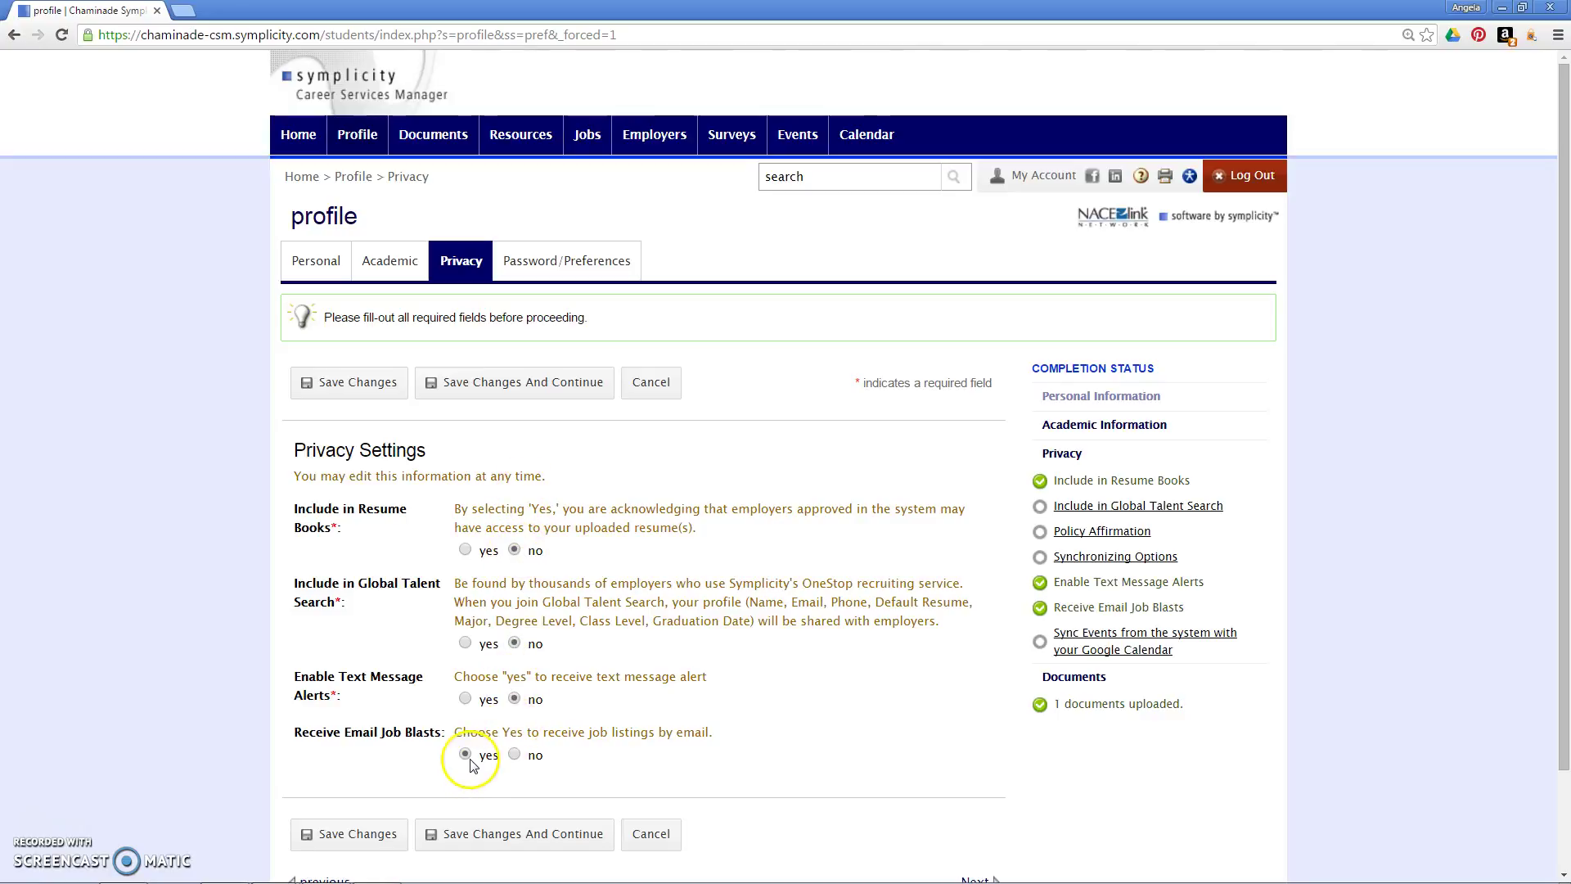
left_click(458, 834)
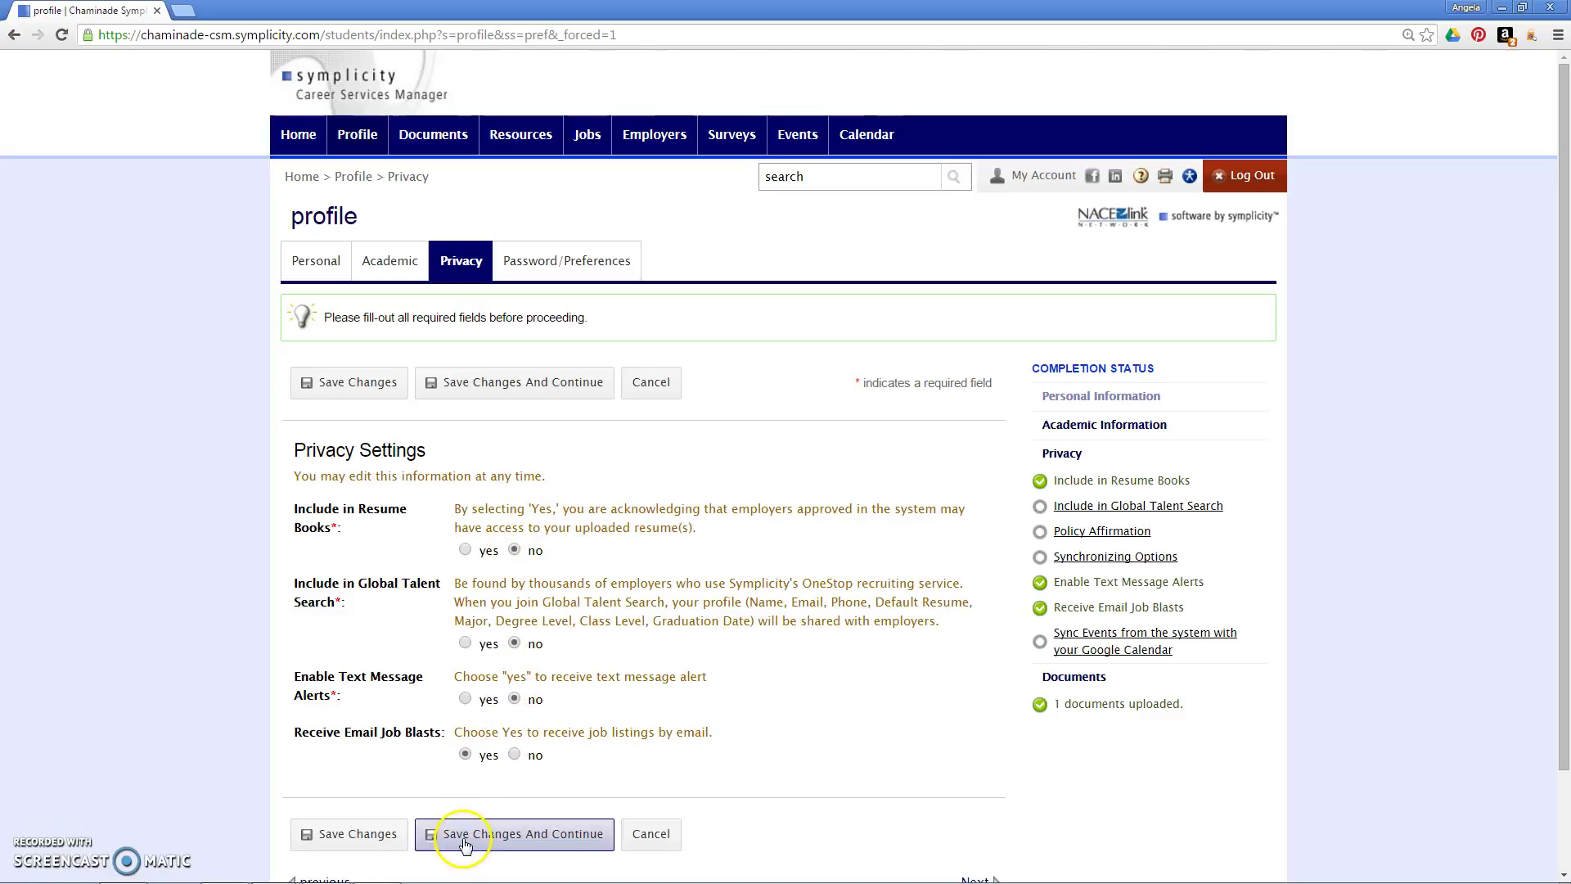
left_click(554, 529)
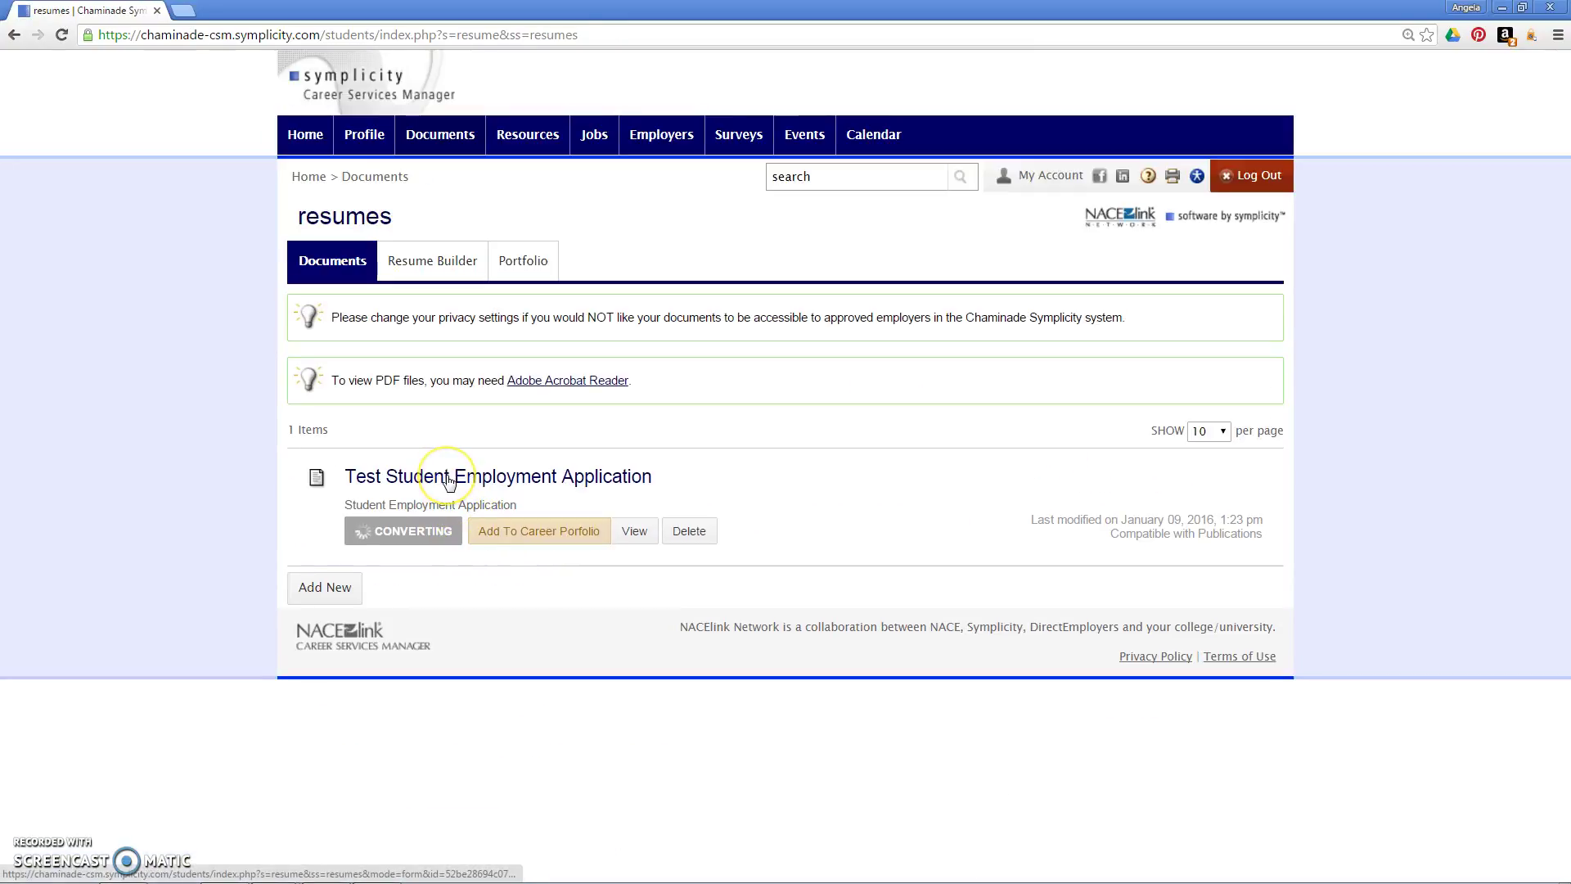
left_click(396, 533)
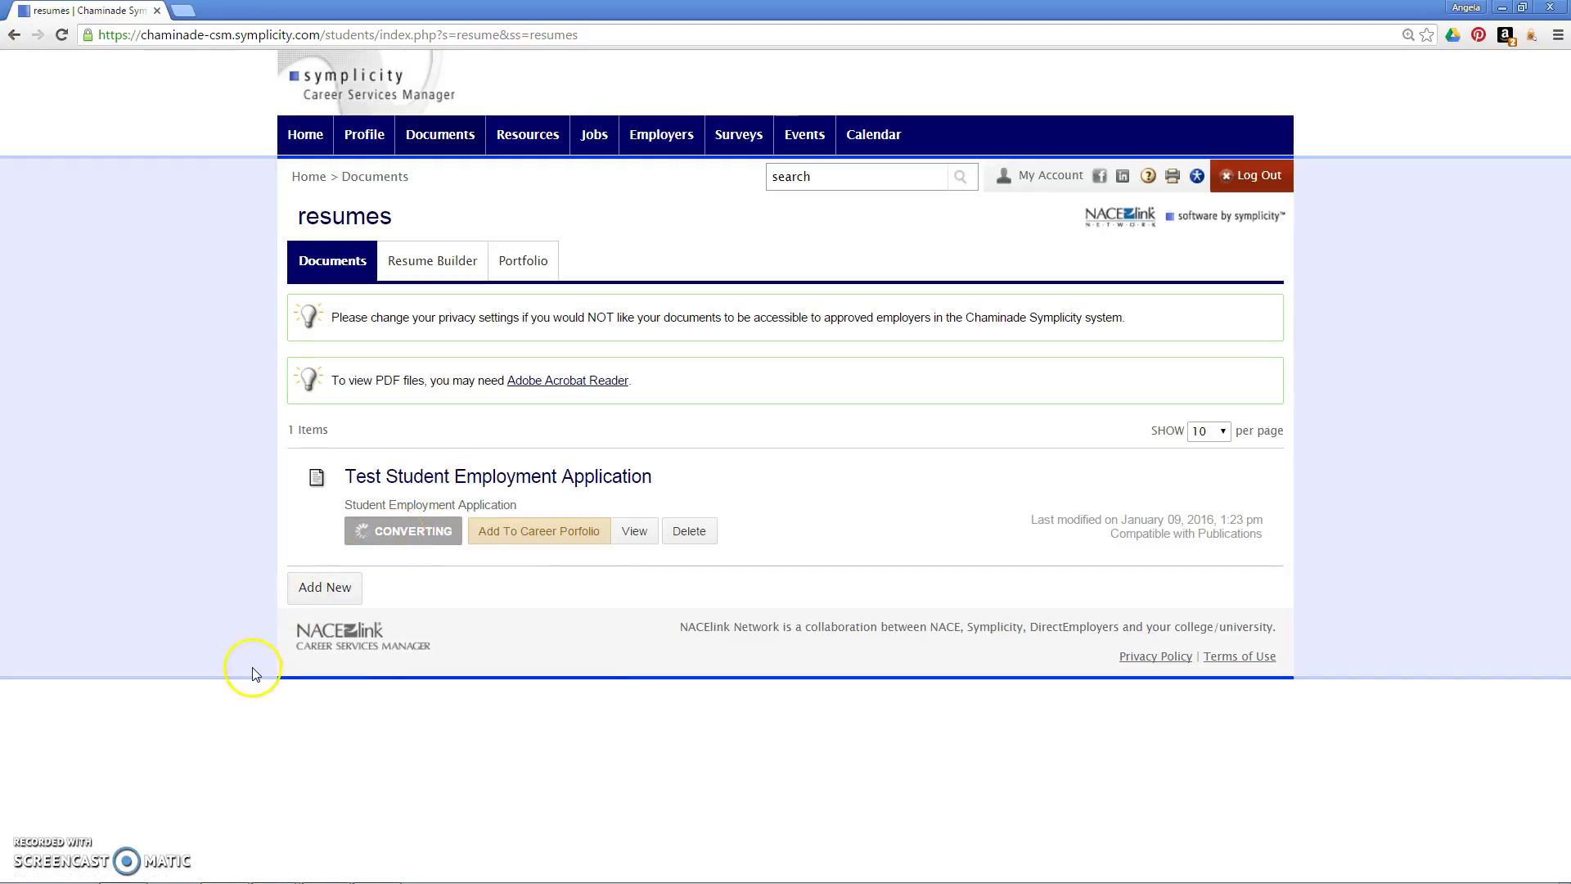
mouse_move(527, 135)
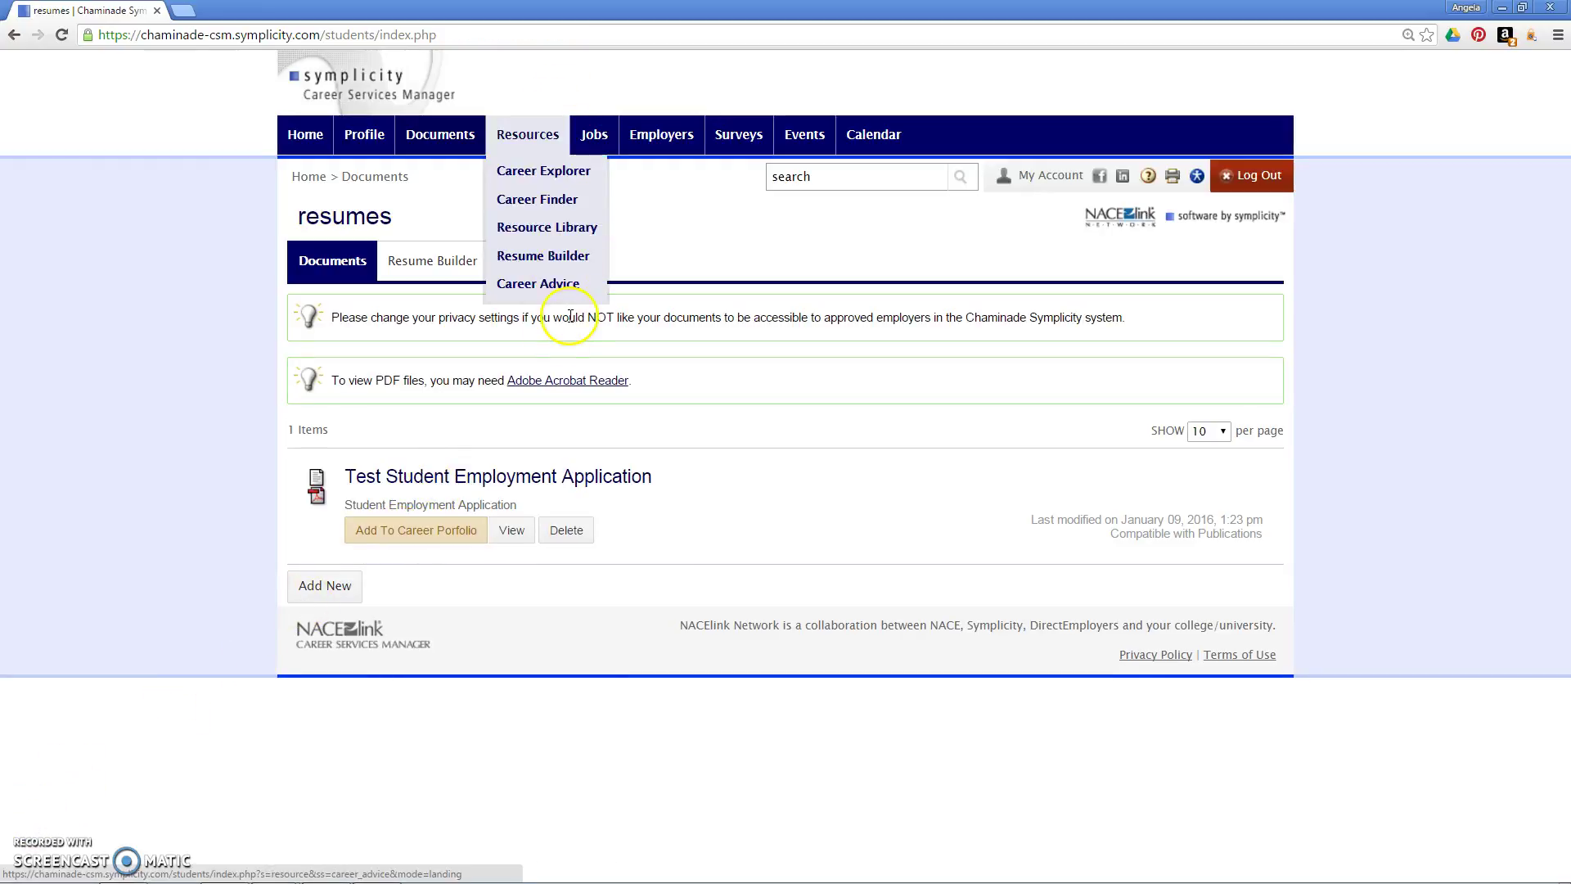
Step: Apply to the Admissions/Telecounseling posting using Test Student Employment Application
left_click(589, 160)
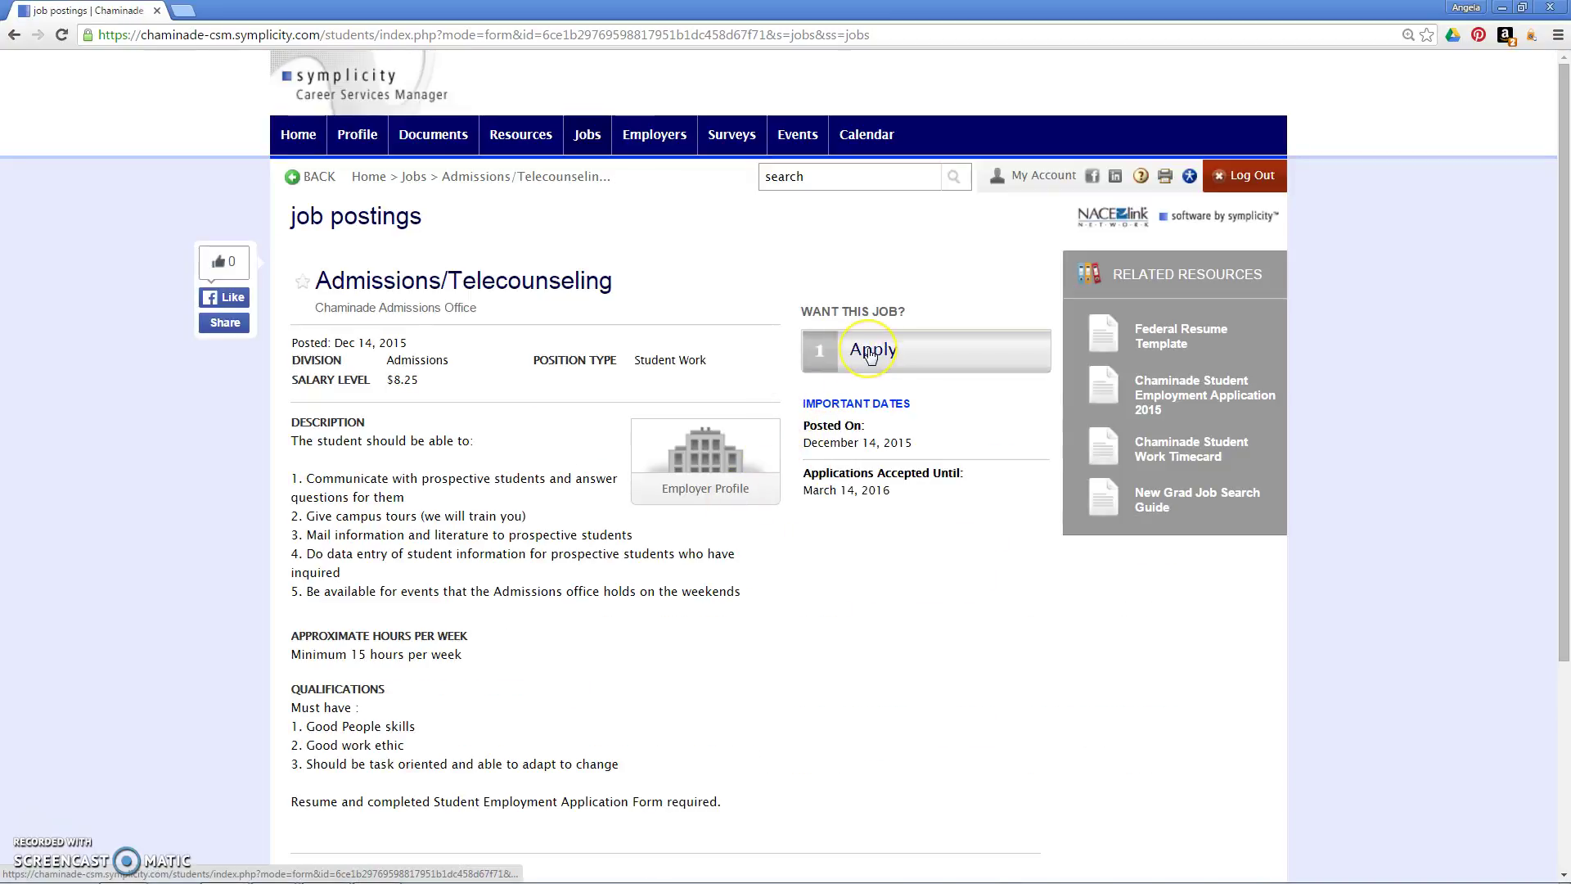
left_click(870, 352)
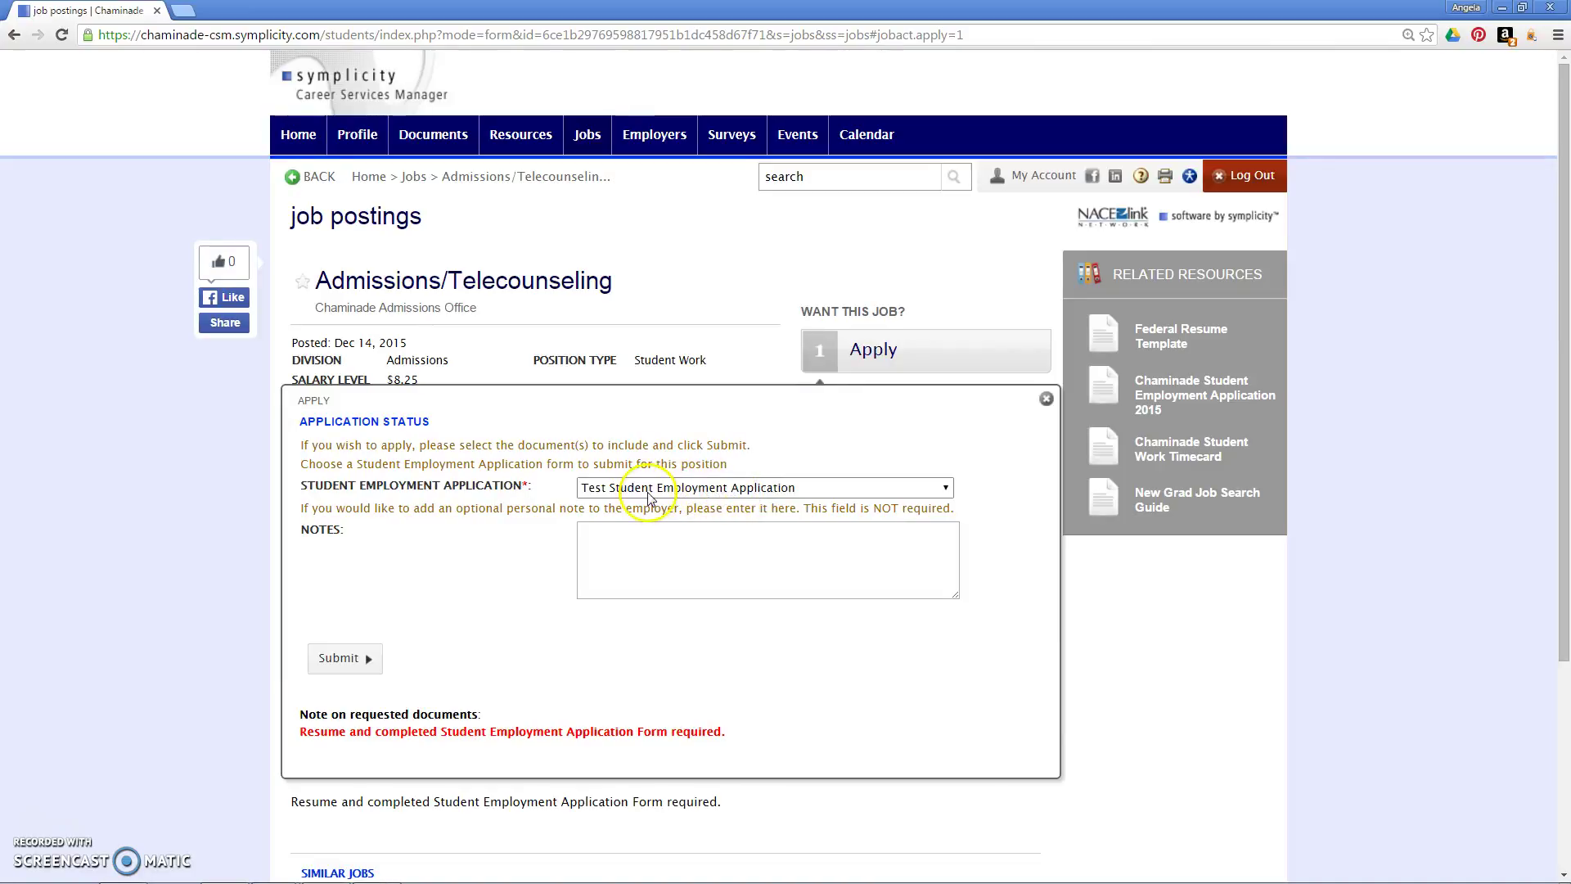
left_click(364, 663)
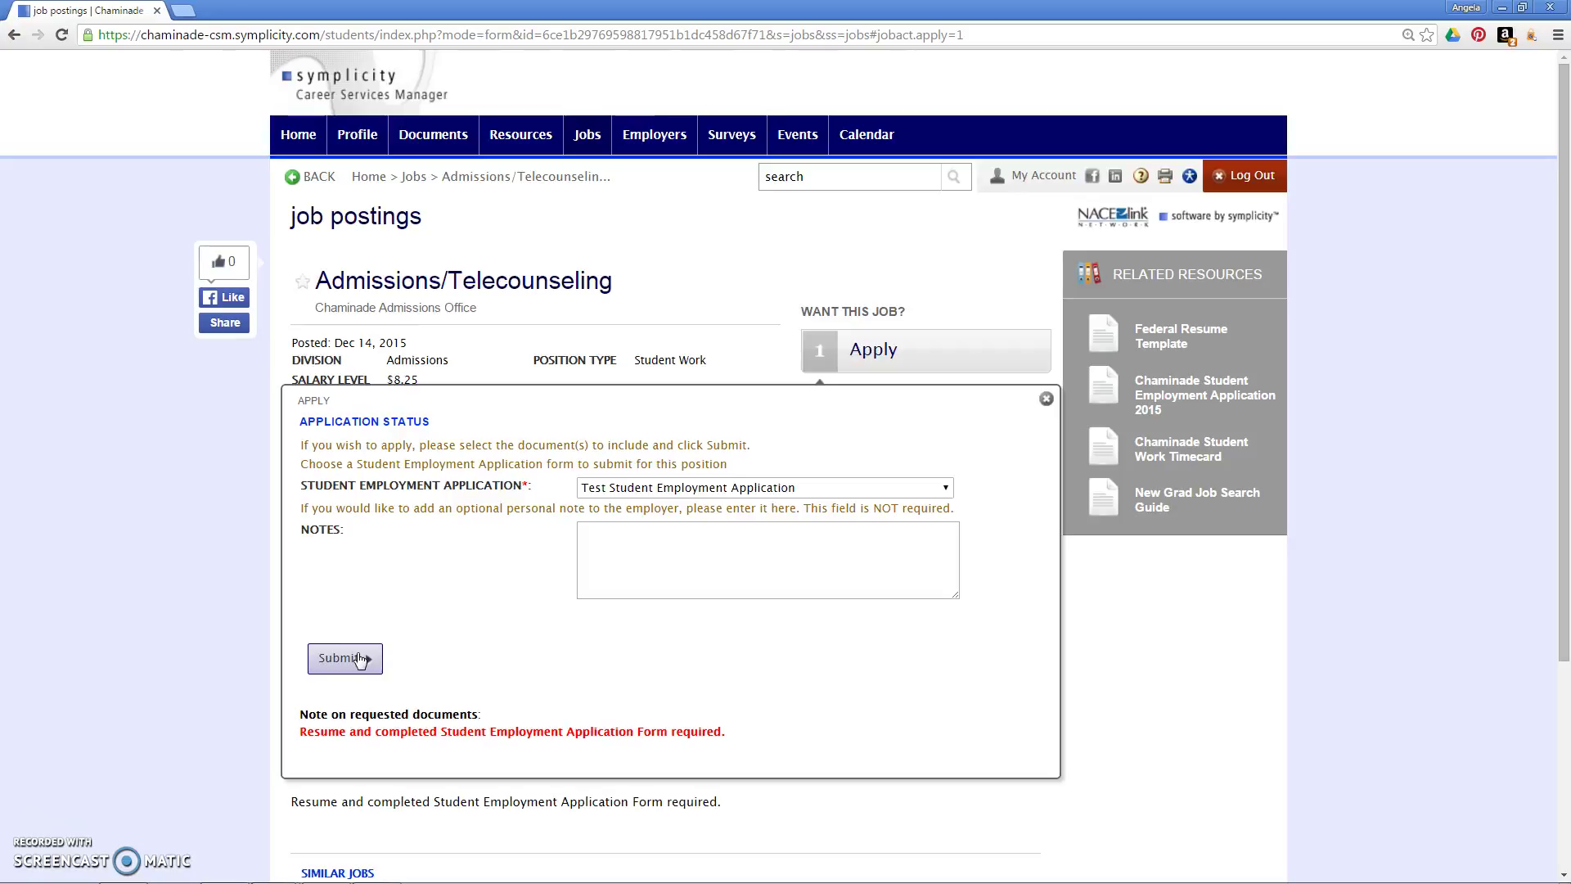
left_click(360, 659)
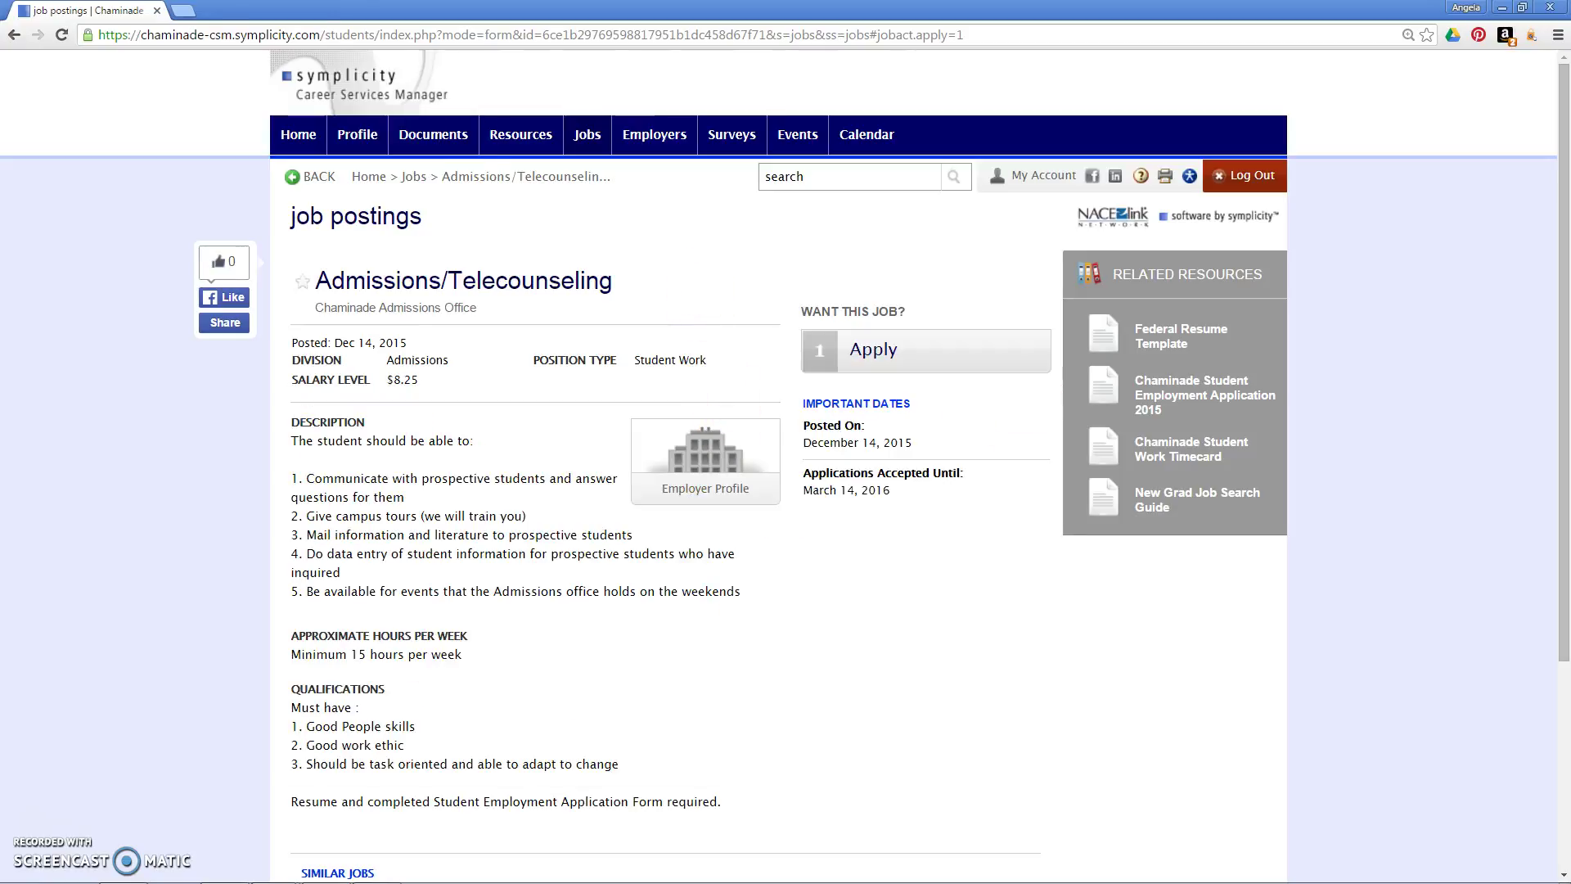
Step: Open the Chaminade Meet Our Staff page in a new tab and scroll the staff list
left_click(187, 11)
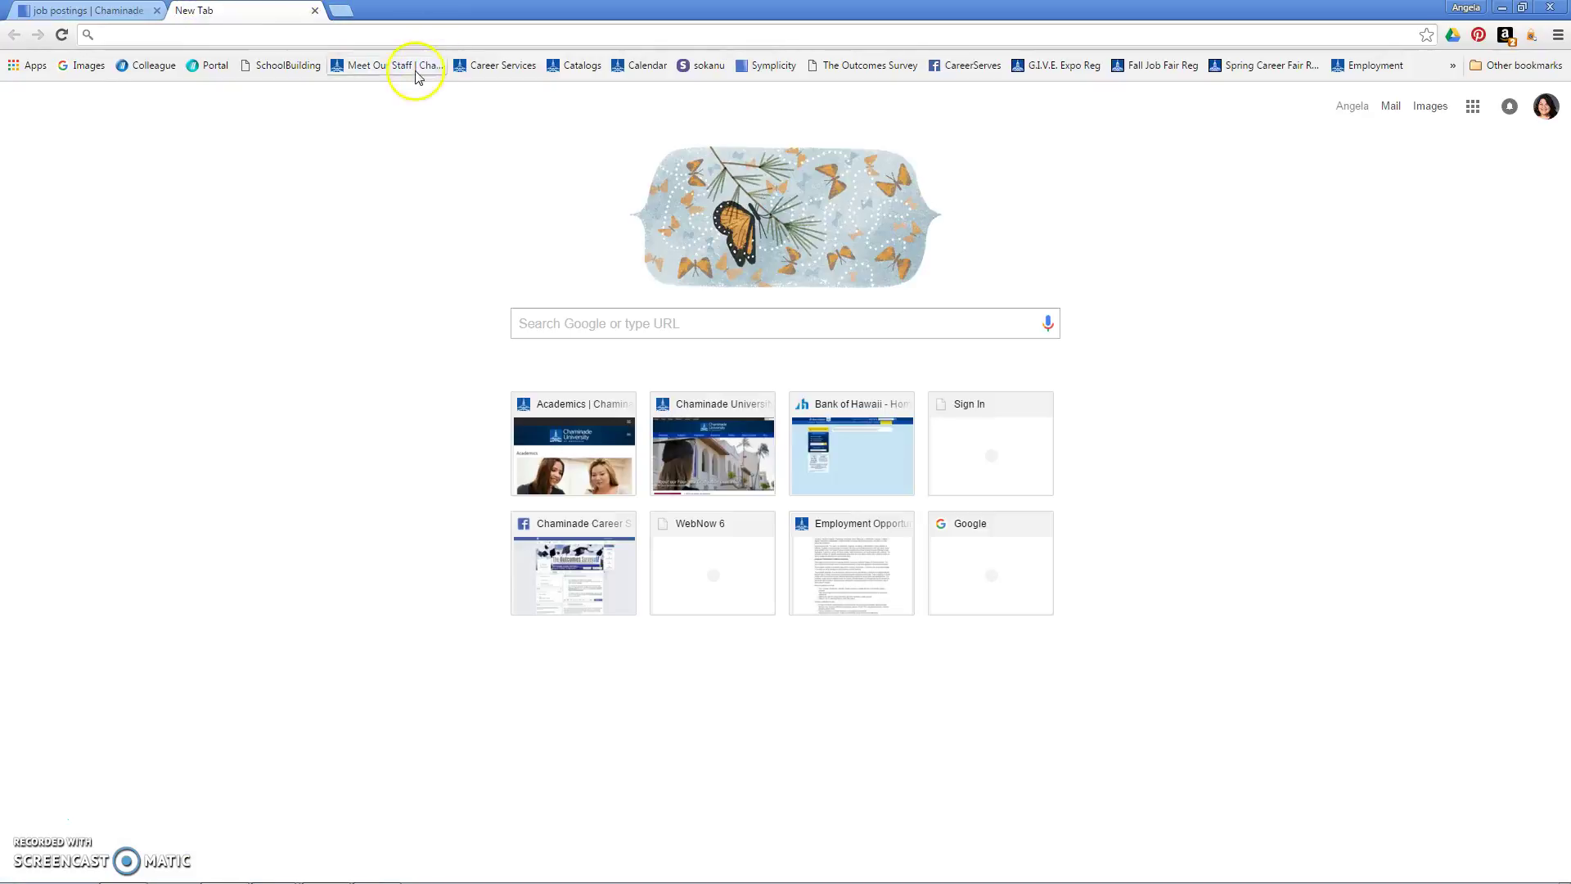
left_click(385, 66)
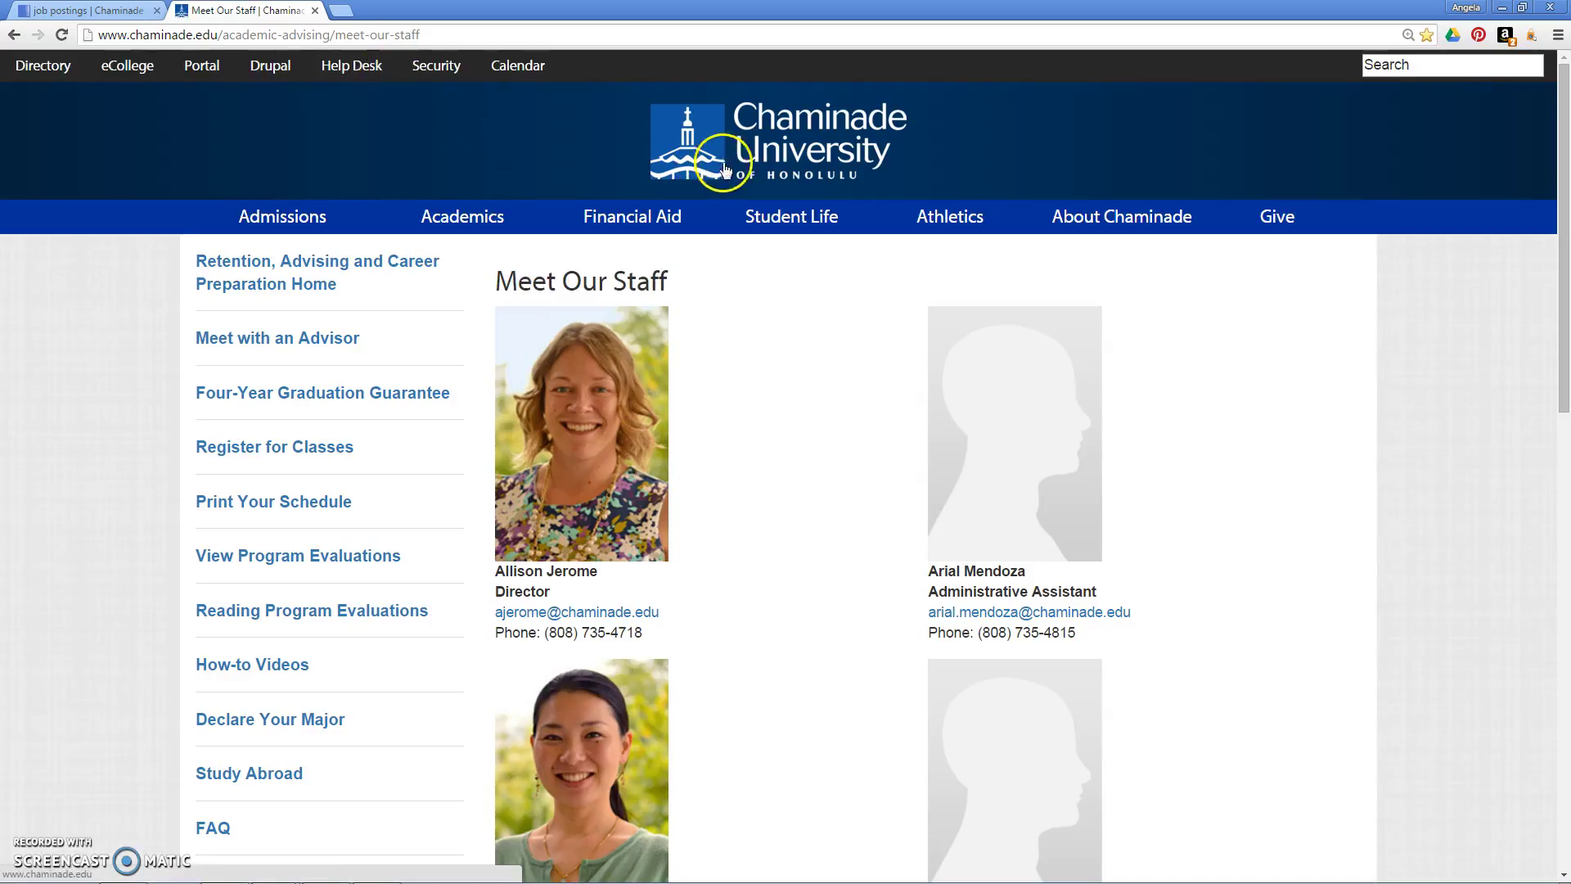
left_click_drag(1563, 123, 1565, 533)
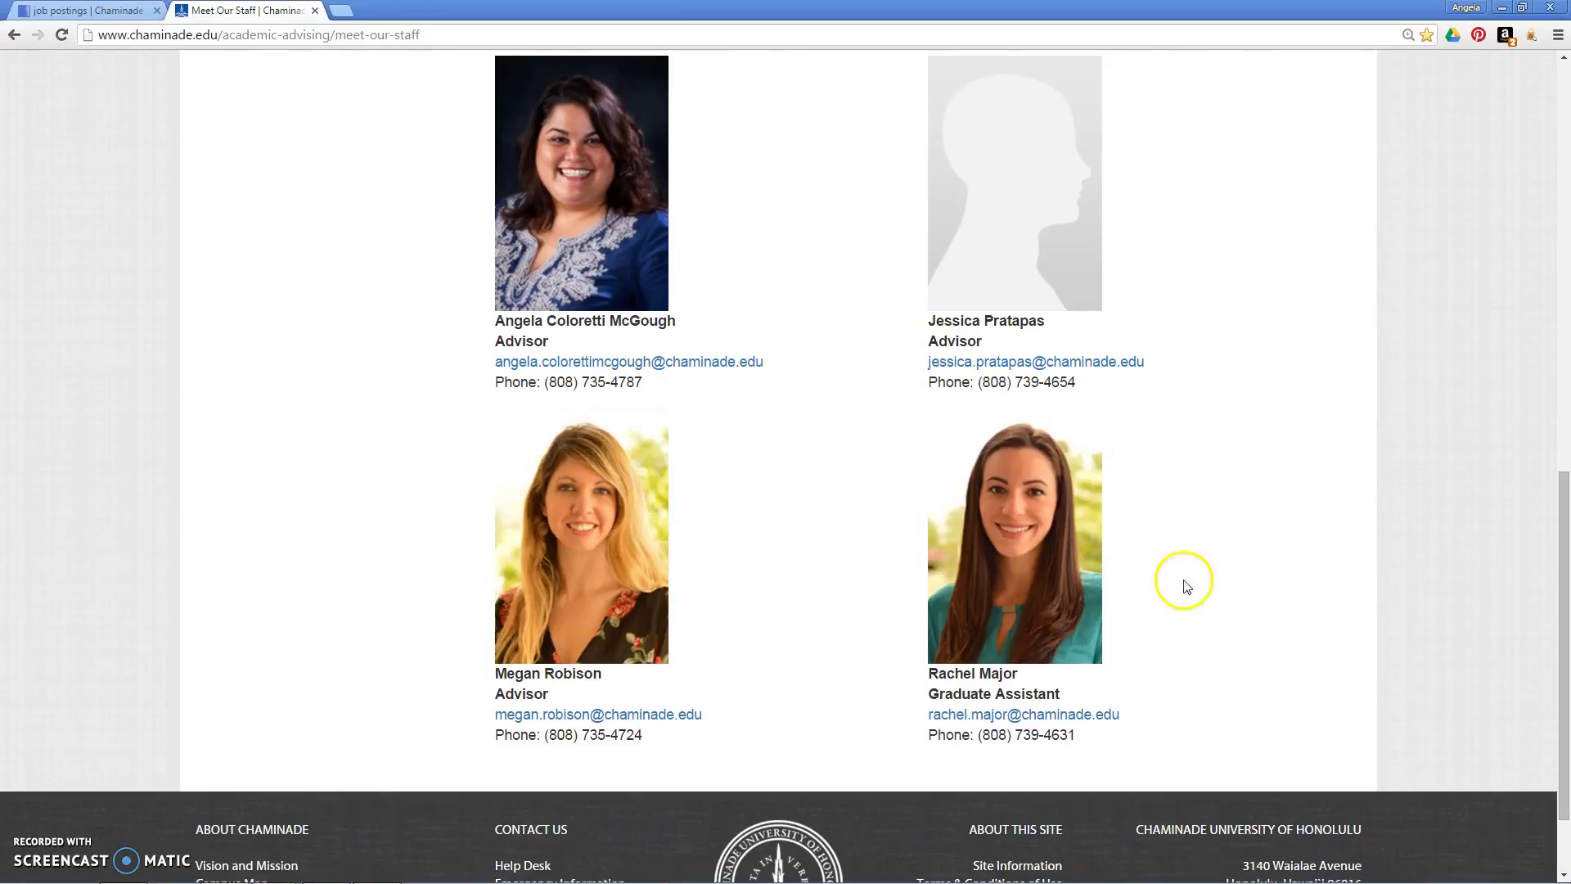